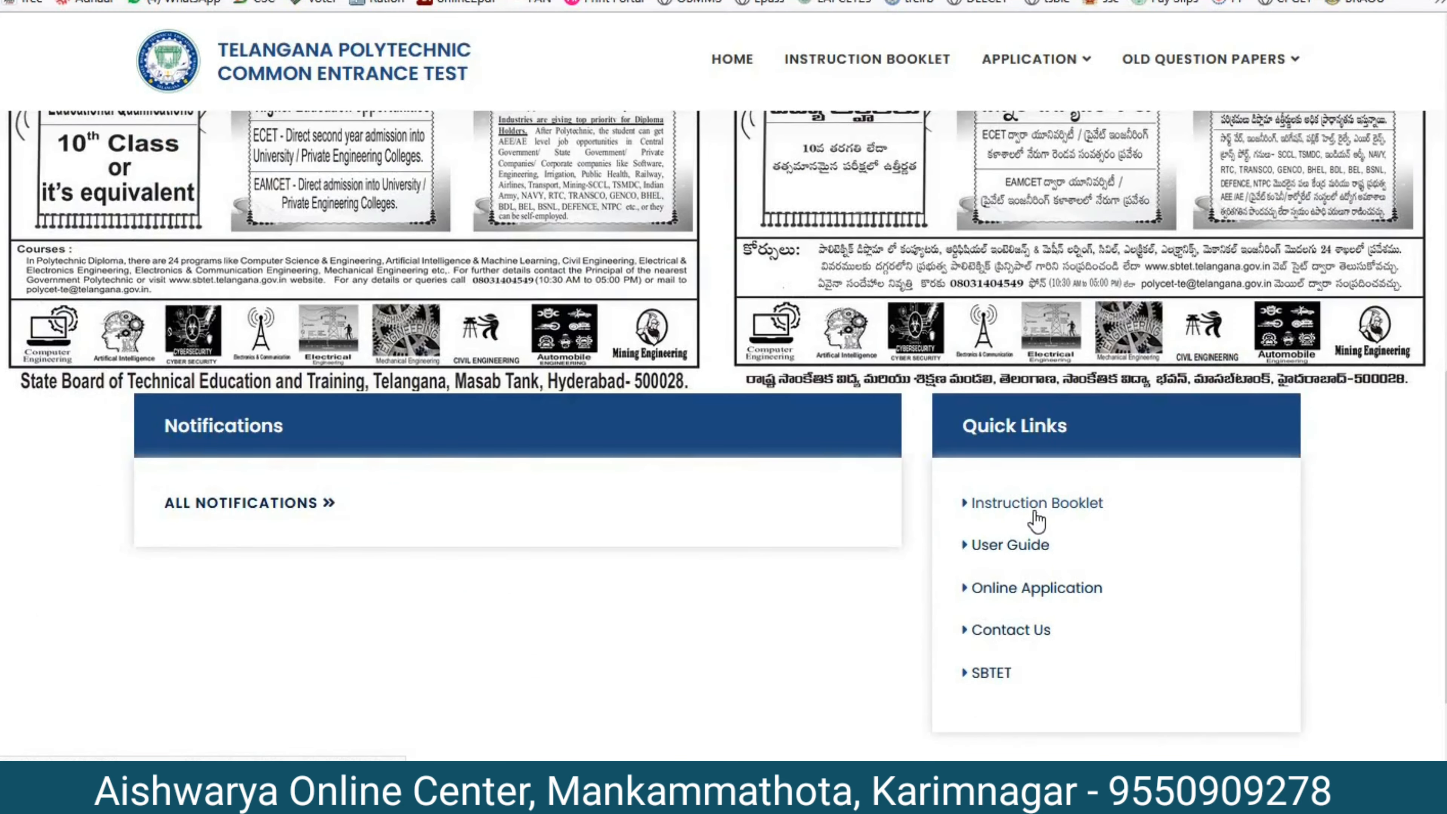
- Open Online Application under Quick Links to reach the POLYCET-2025 registration form
left_click(1036, 588)
left_click_drag(327, 545, 409, 546)
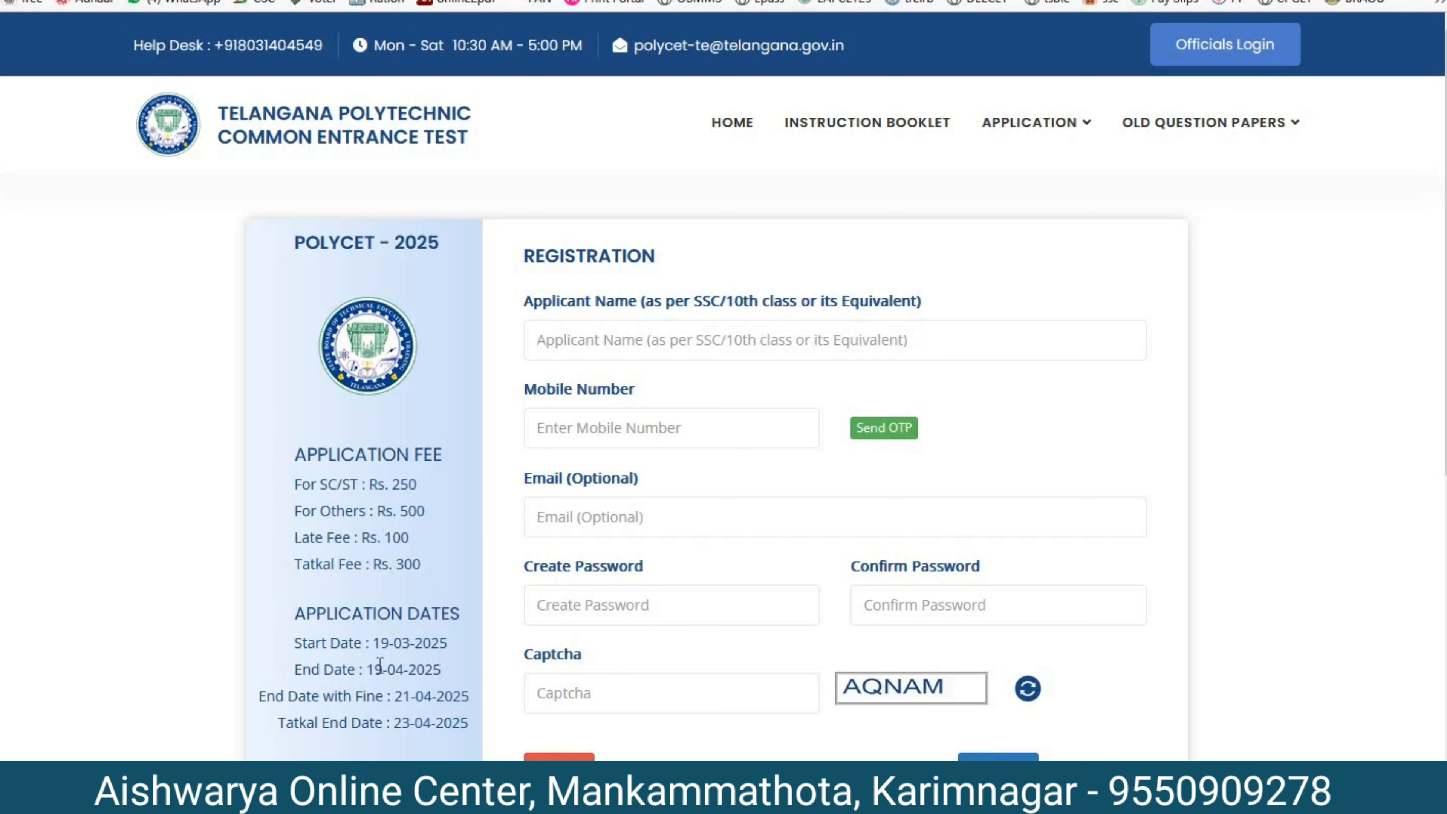
left_click_drag(305, 625, 434, 613)
left_click(397, 632)
left_click_drag(326, 670, 439, 669)
left_click(449, 662)
left_click_drag(312, 698, 466, 687)
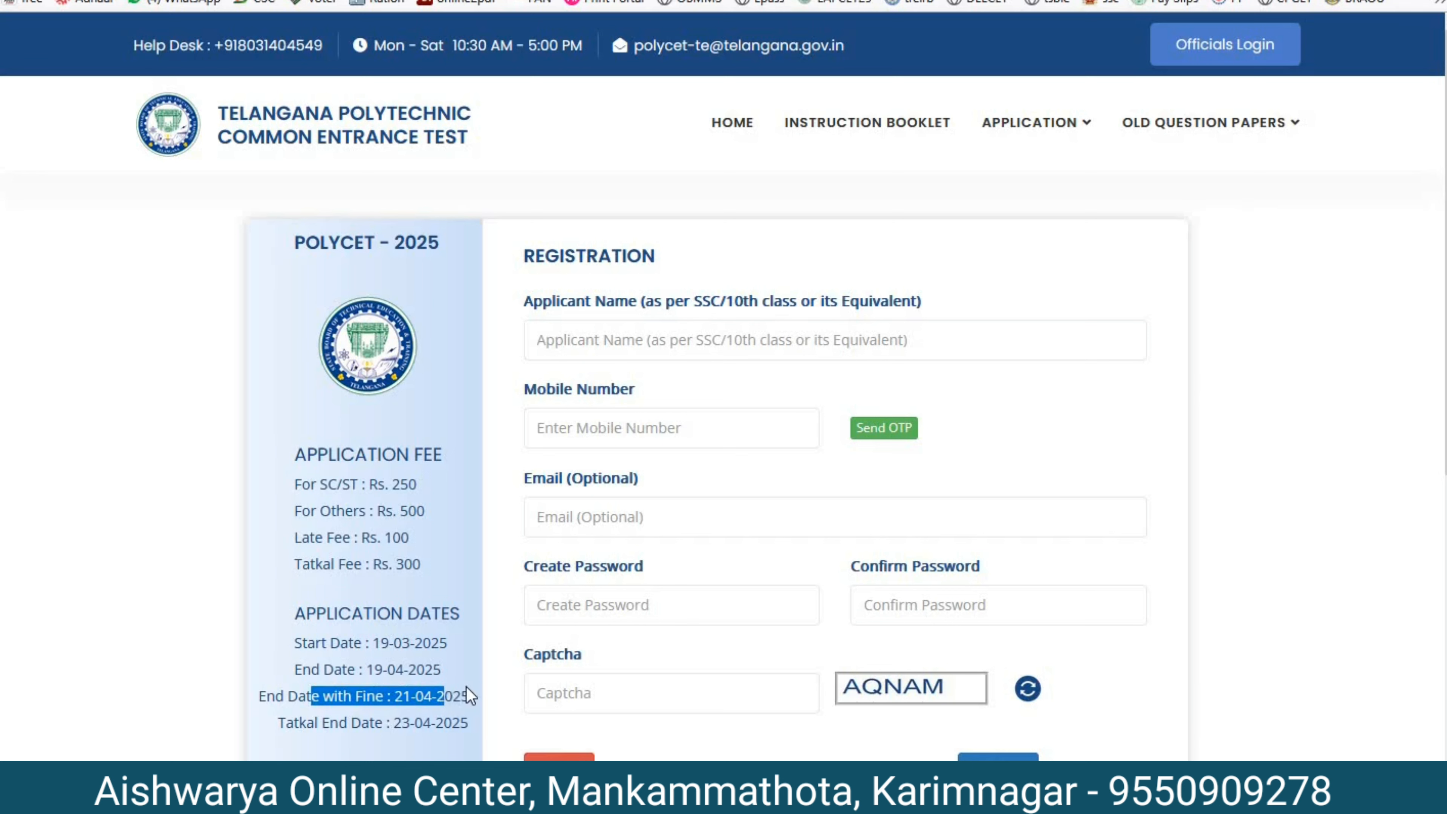
left_click(464, 687)
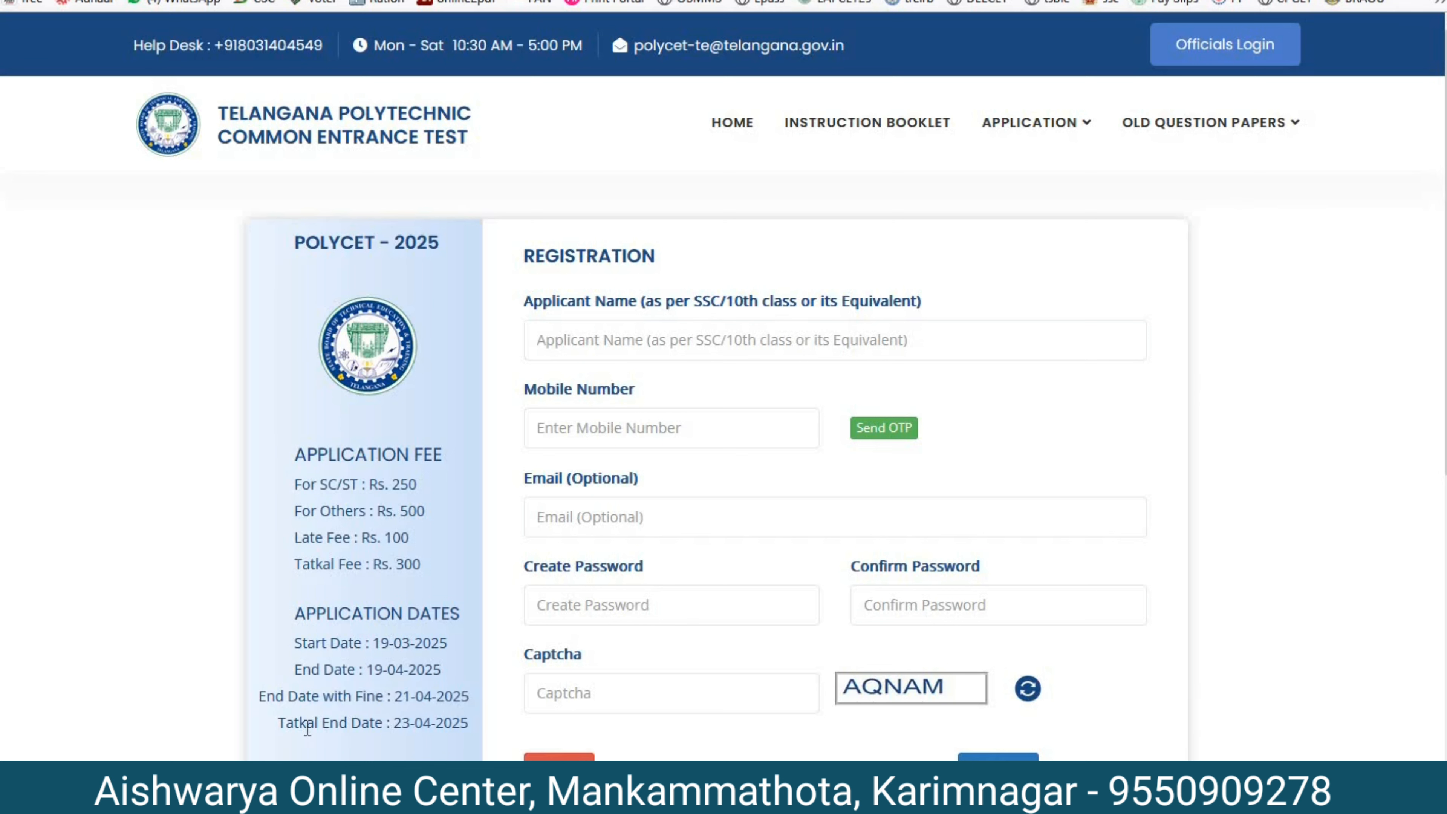
left_click_drag(307, 722, 415, 727)
left_click(460, 746)
left_click_drag(337, 324, 461, 722)
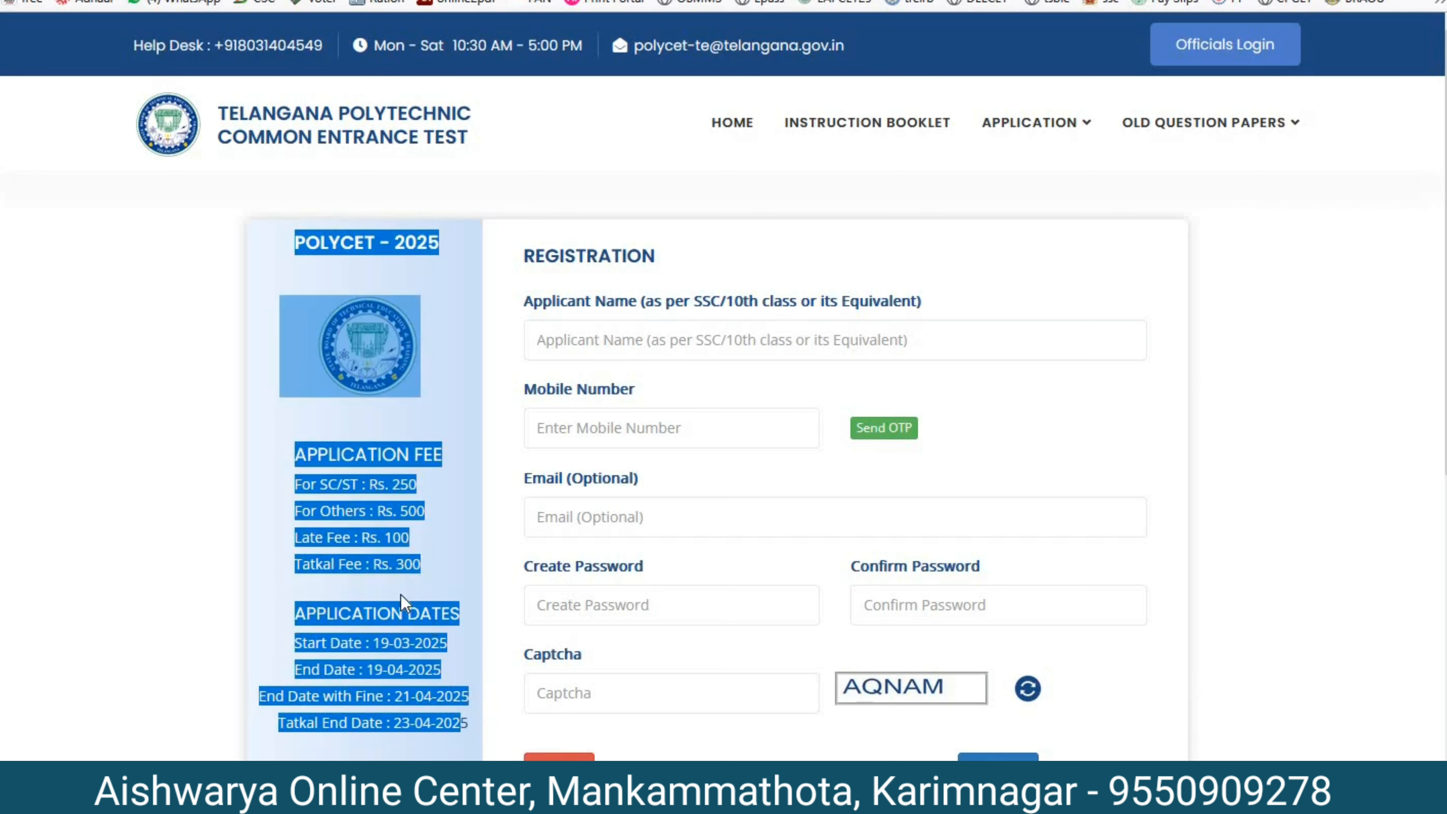
left_click(412, 362)
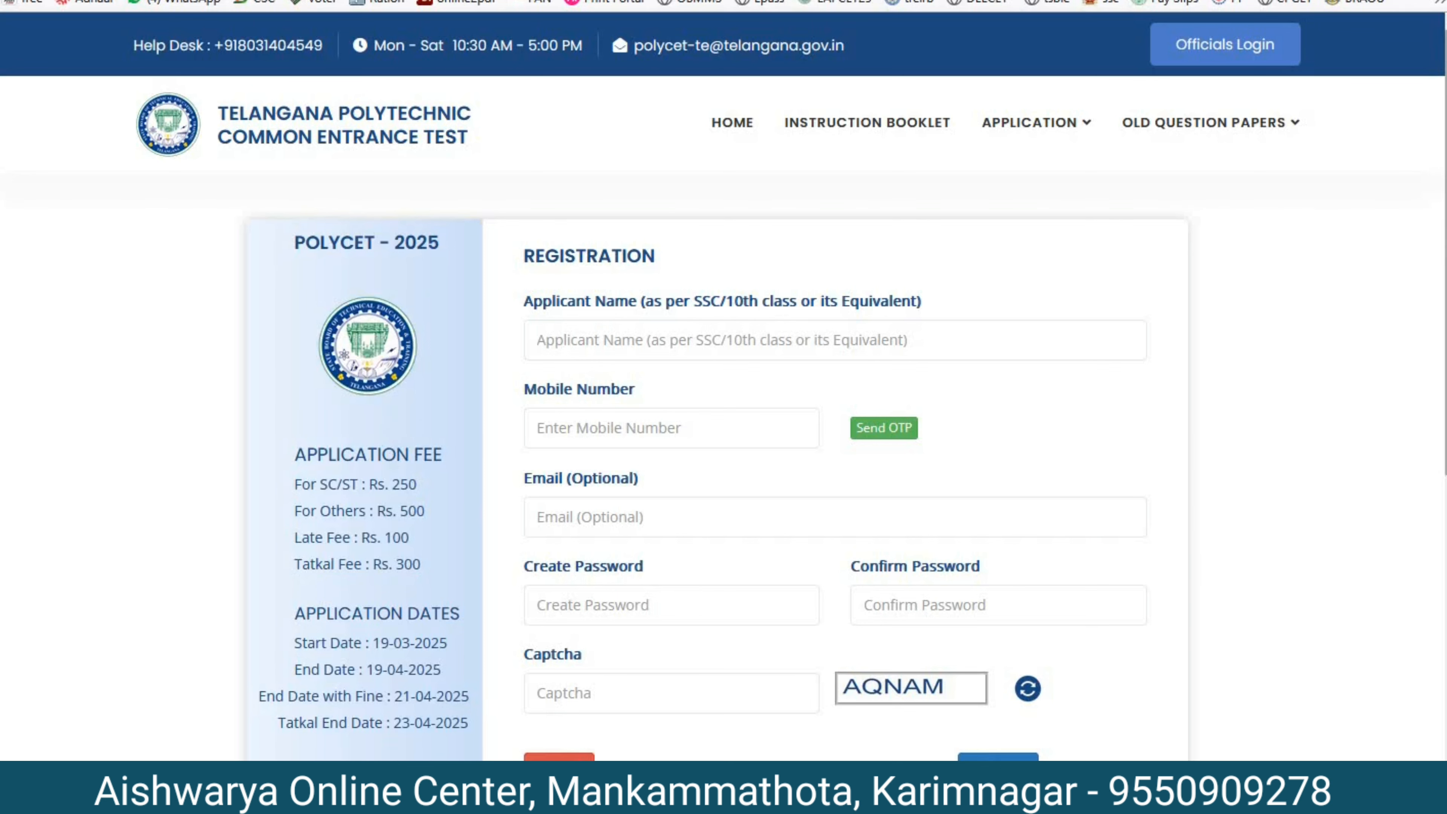
scroll(584, 270, "down", 2)
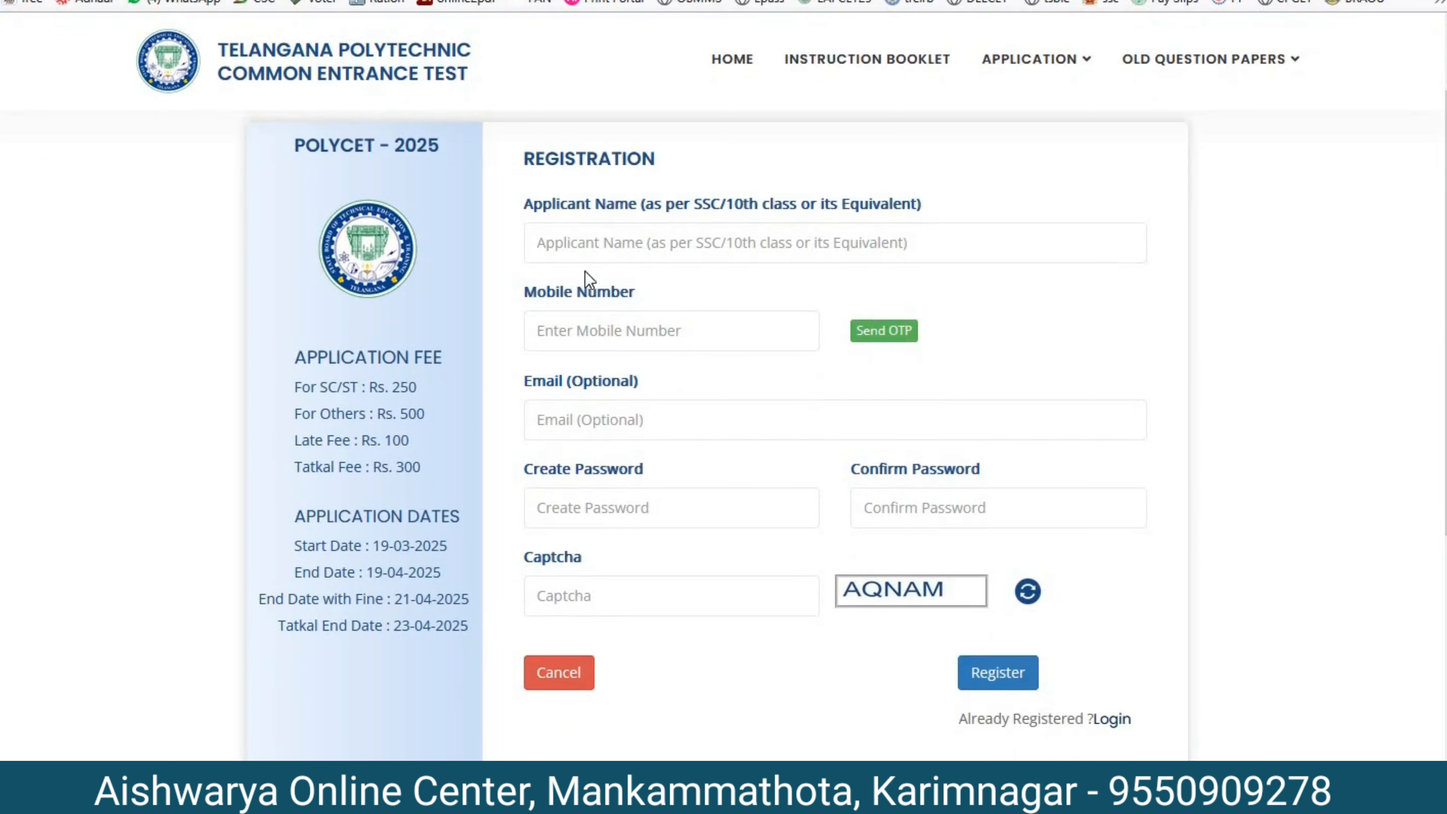
- Highlight the Applicant Name, Mobile Number, Email, password and Captcha labels on the form
left_click_drag(543, 207, 658, 200)
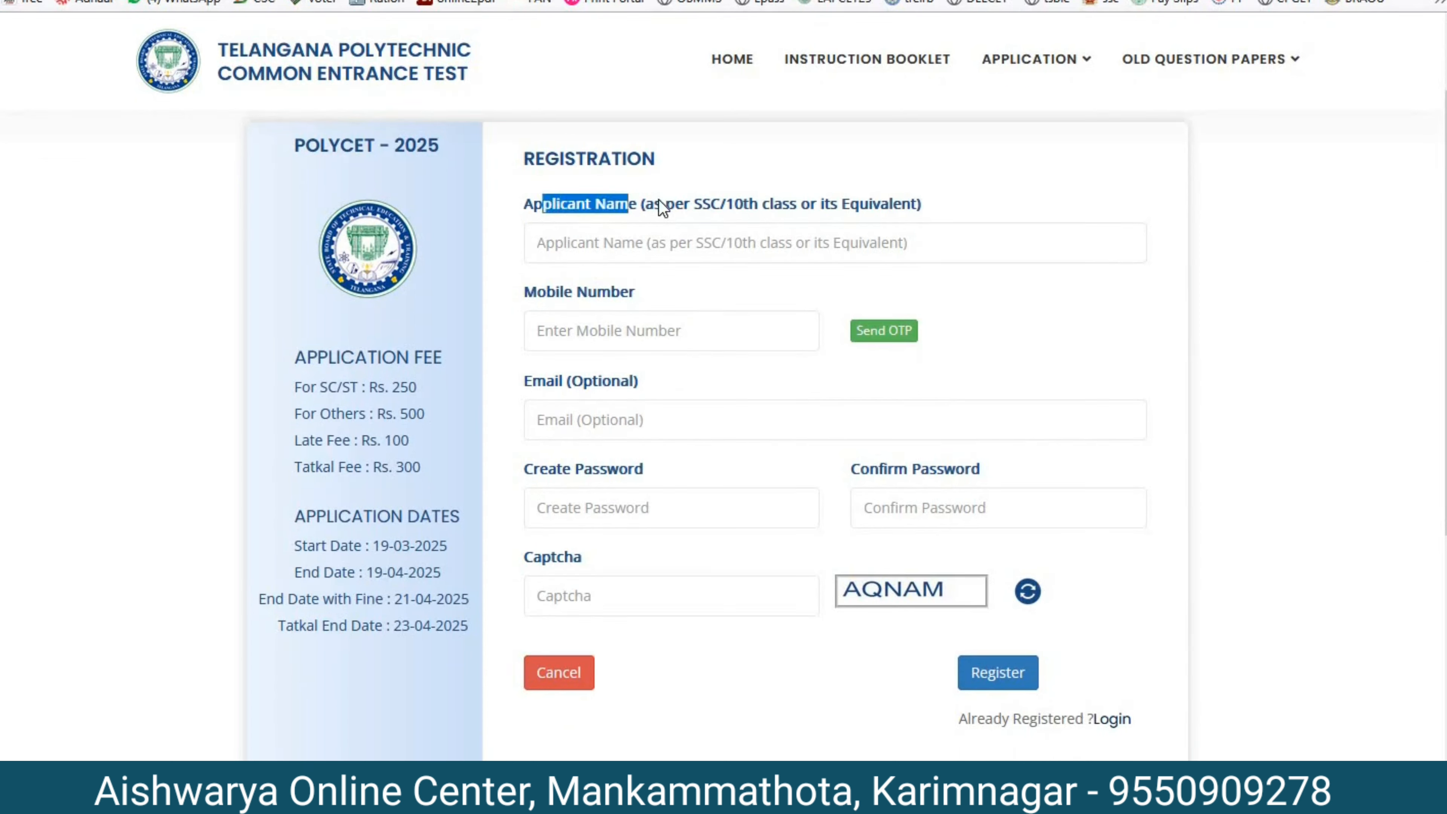
left_click_drag(525, 294, 601, 299)
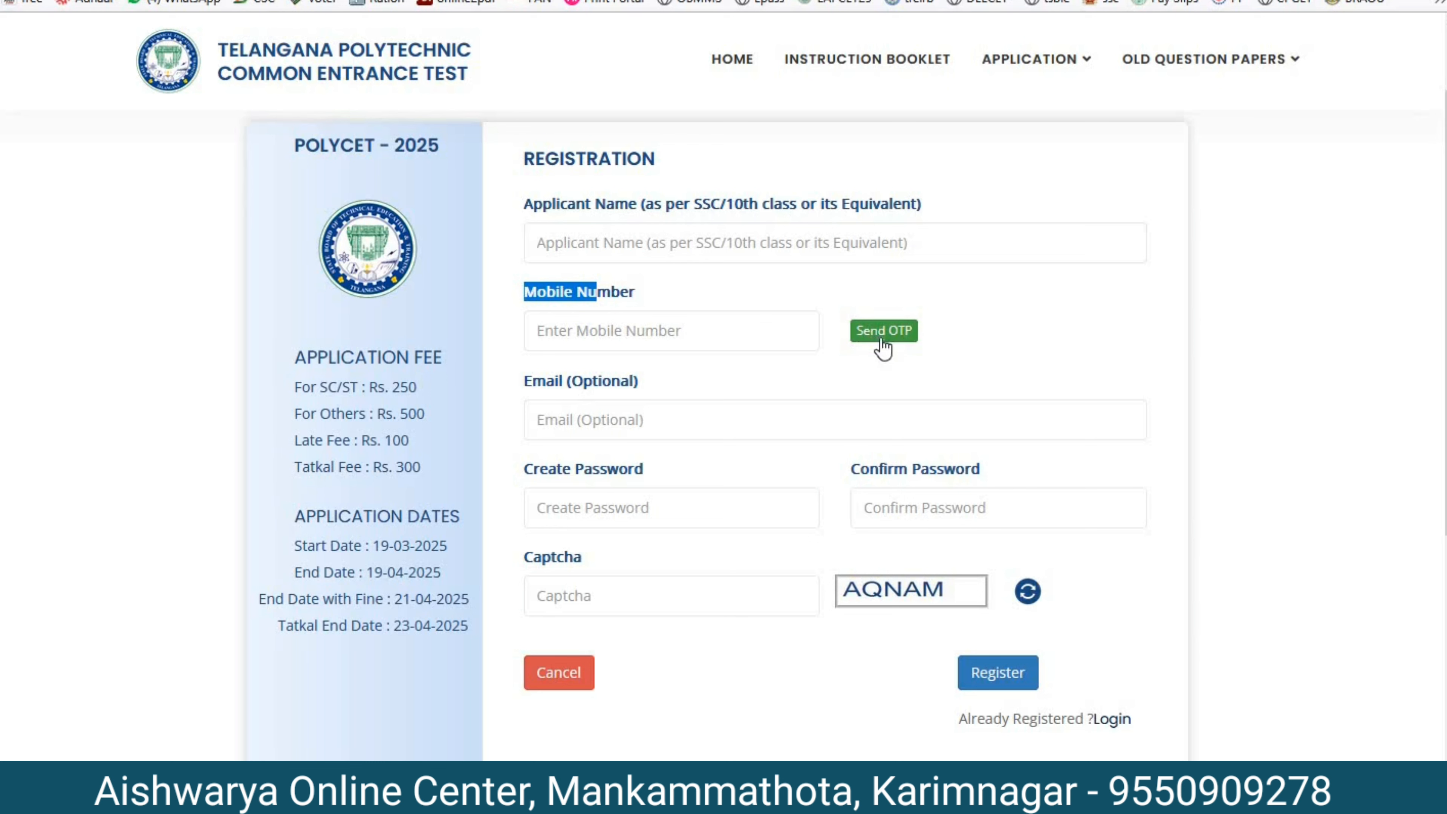
left_click_drag(594, 380, 833, 475)
left_click_drag(960, 485, 859, 477)
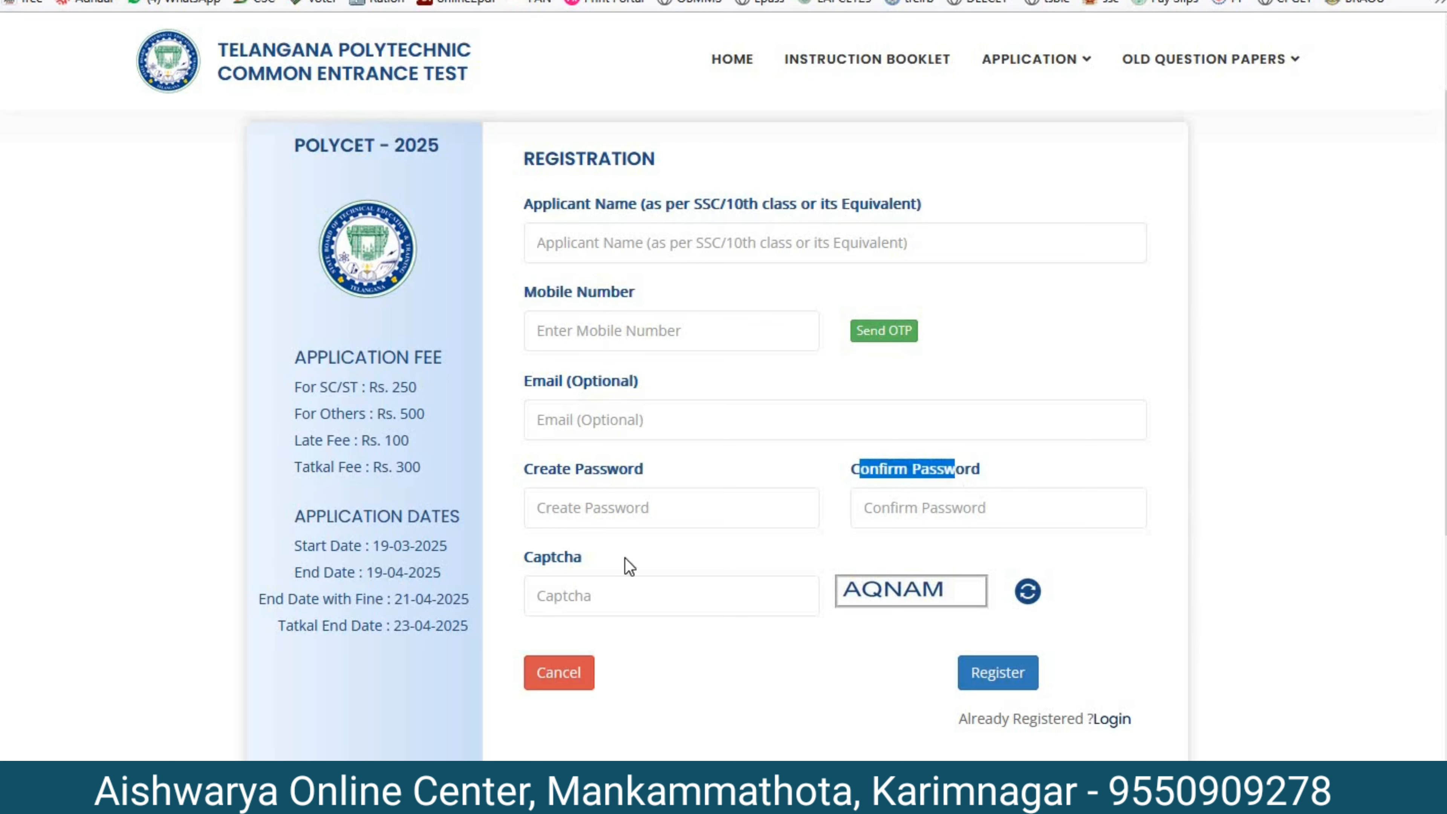
left_click_drag(552, 560, 899, 605)
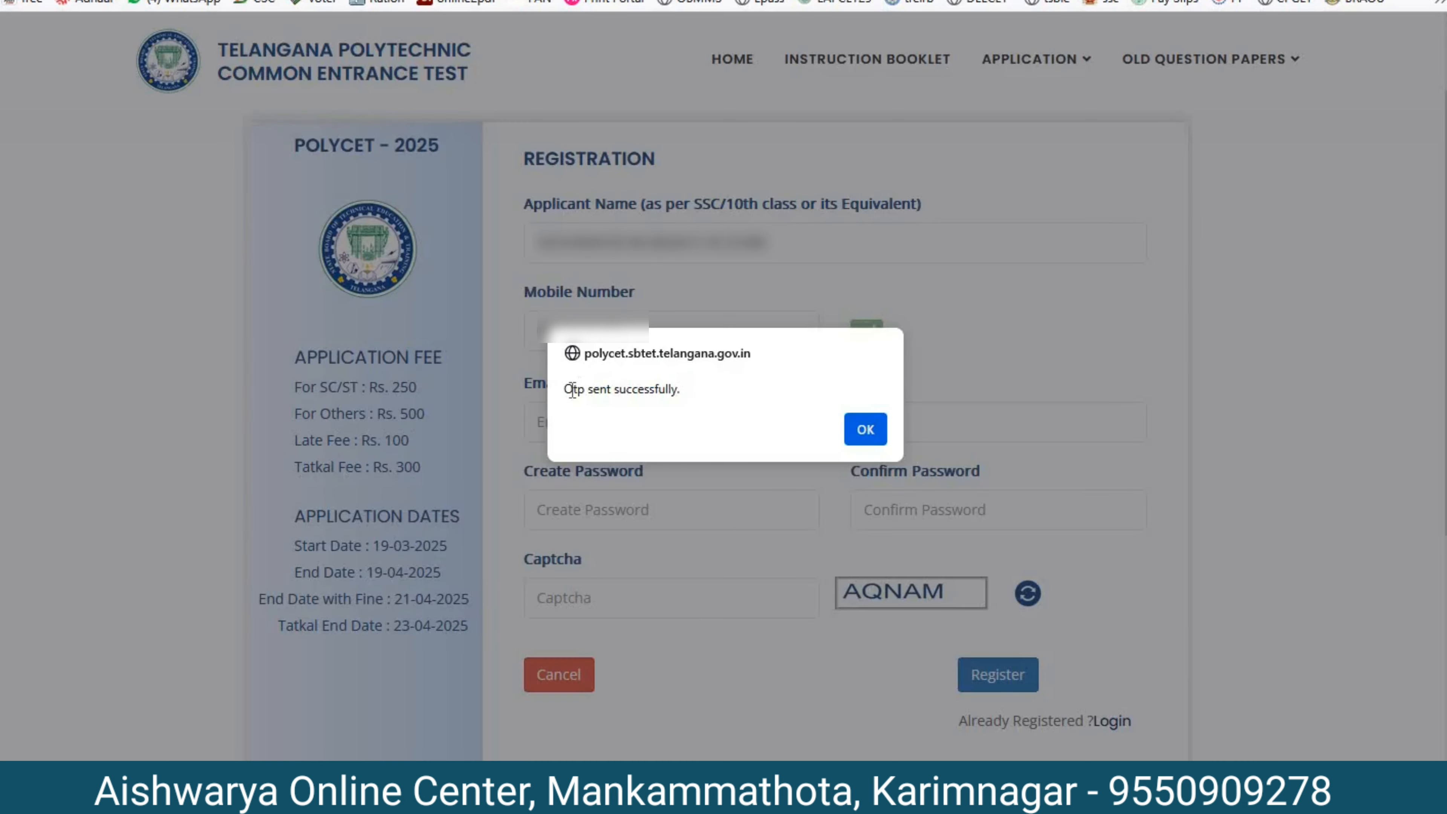
- Verify the mobile number by entering the received OTP and confirming the success message
left_click_drag(571, 391, 645, 390)
left_click(863, 430)
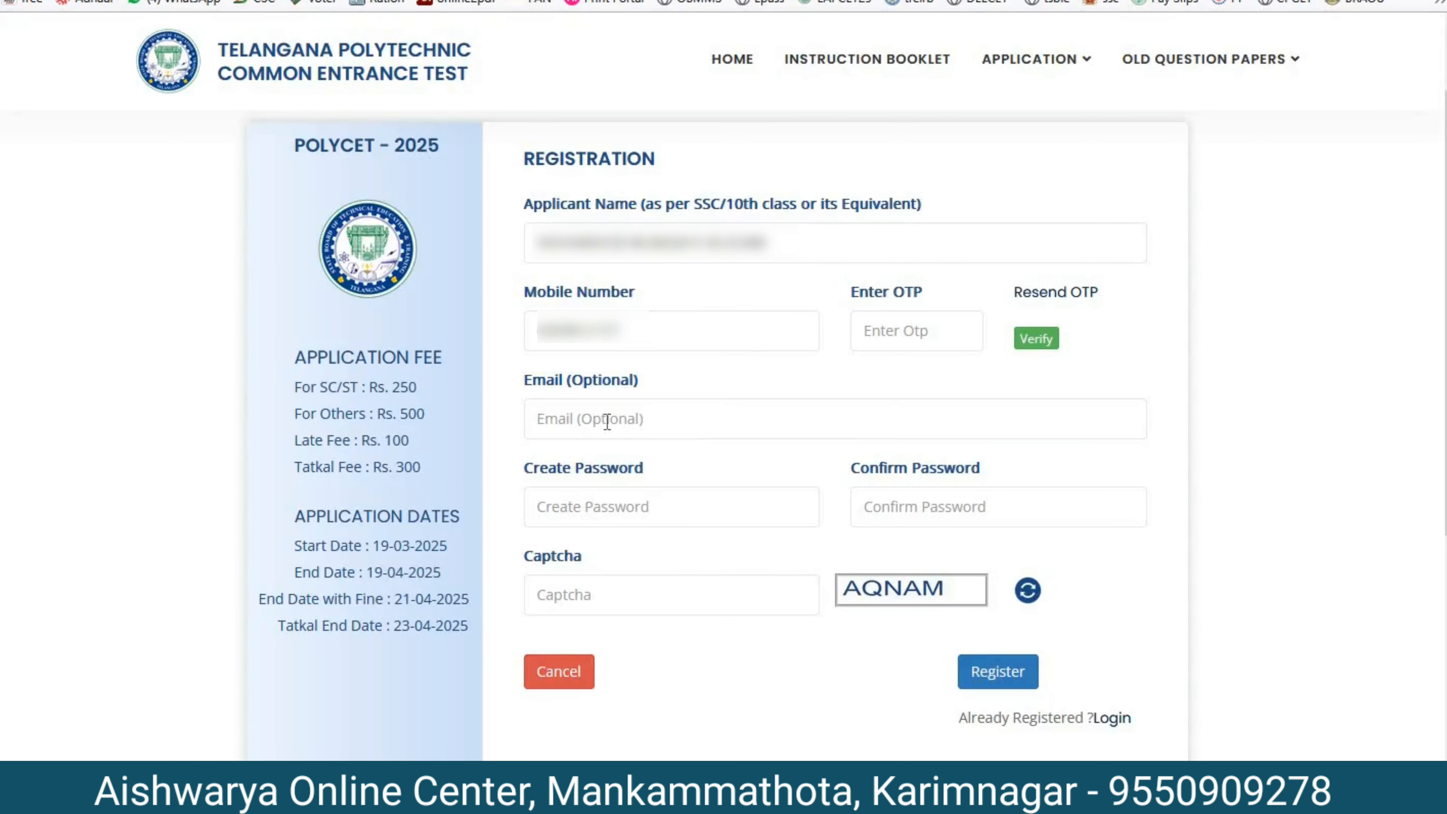
left_click(924, 329)
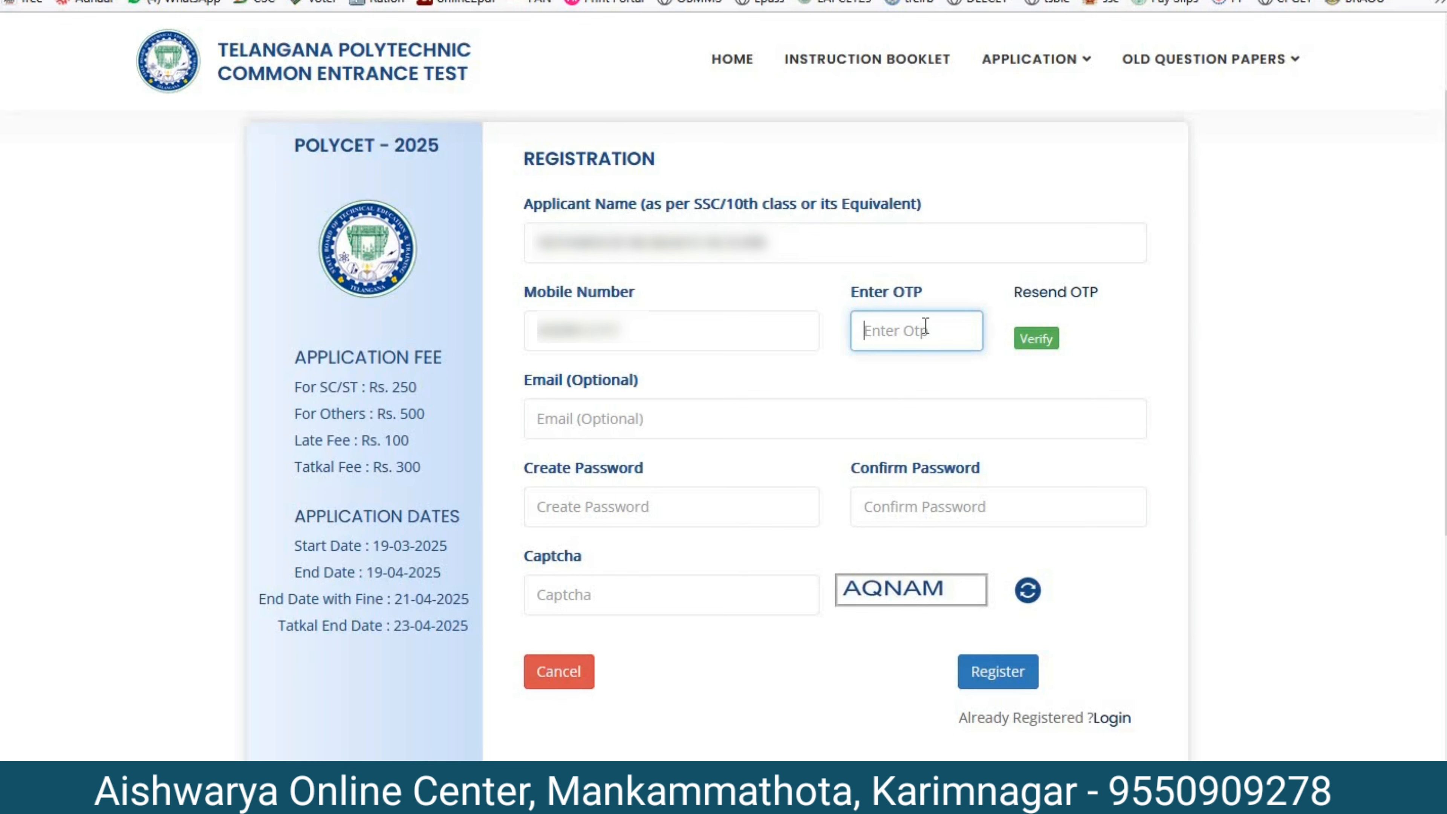
left_click(1037, 338)
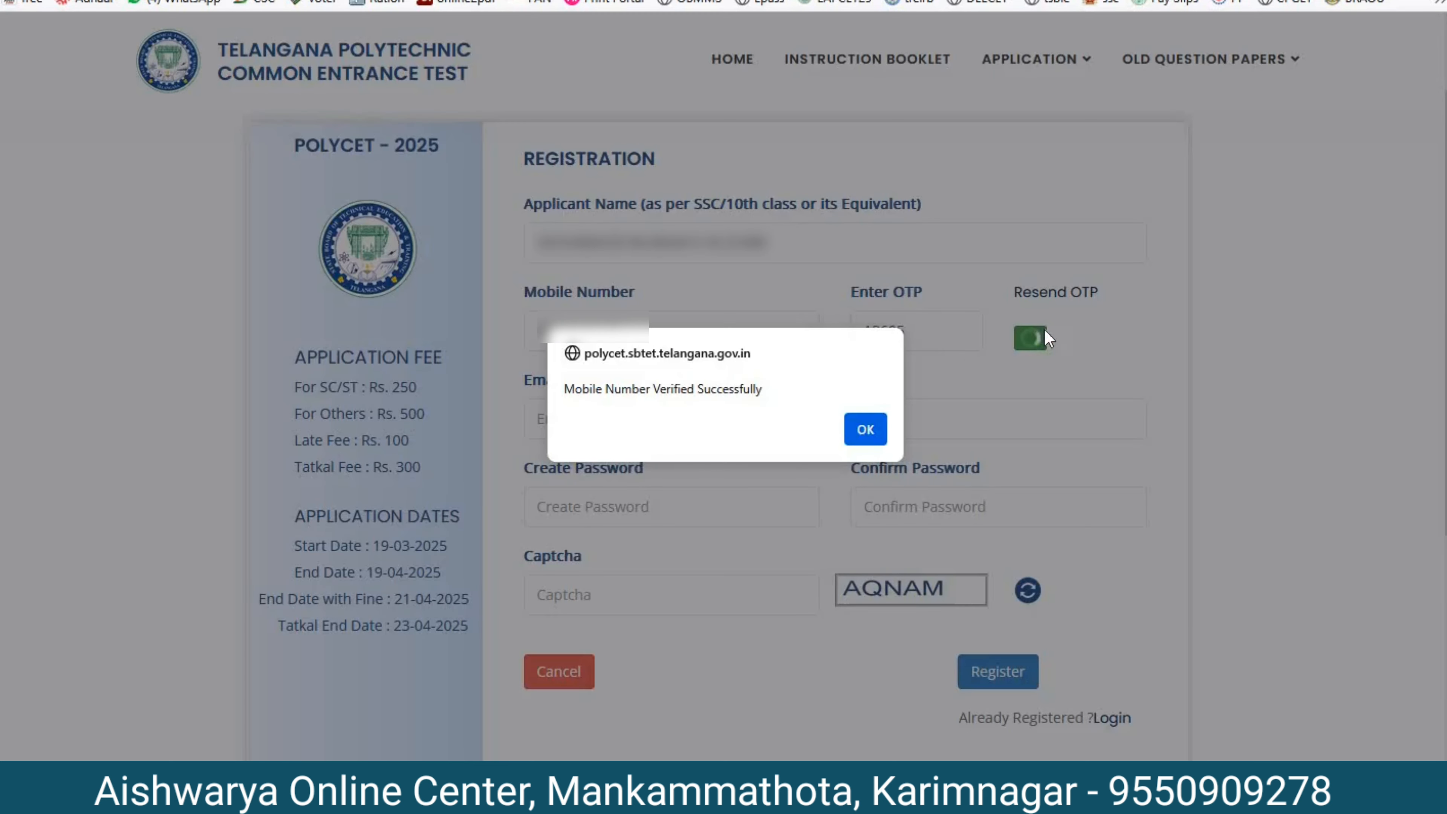
left_click(856, 434)
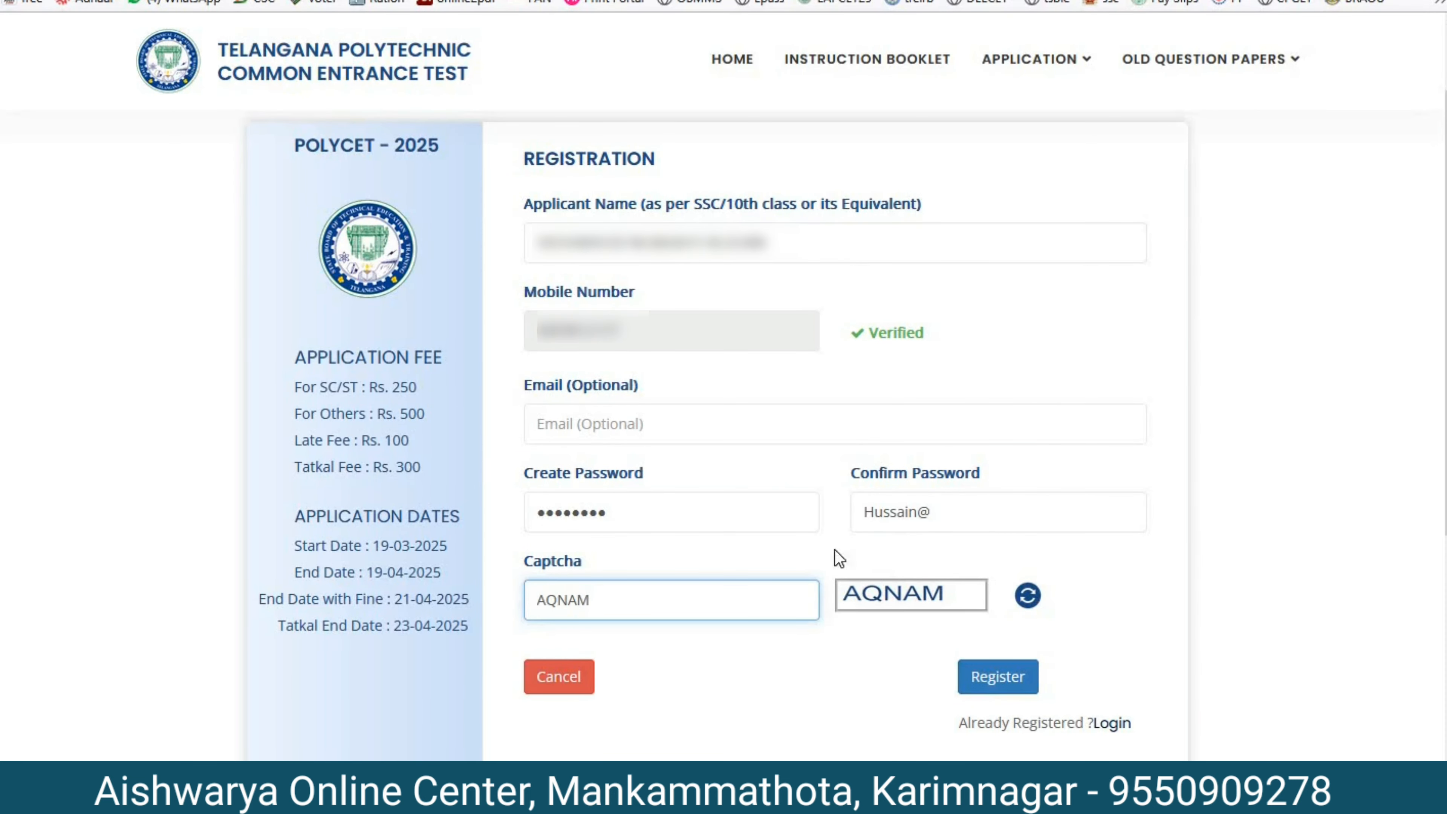
- Submit the registration, dismissing the password mismatch alert and reviewing the confirmation message
left_click(986, 684)
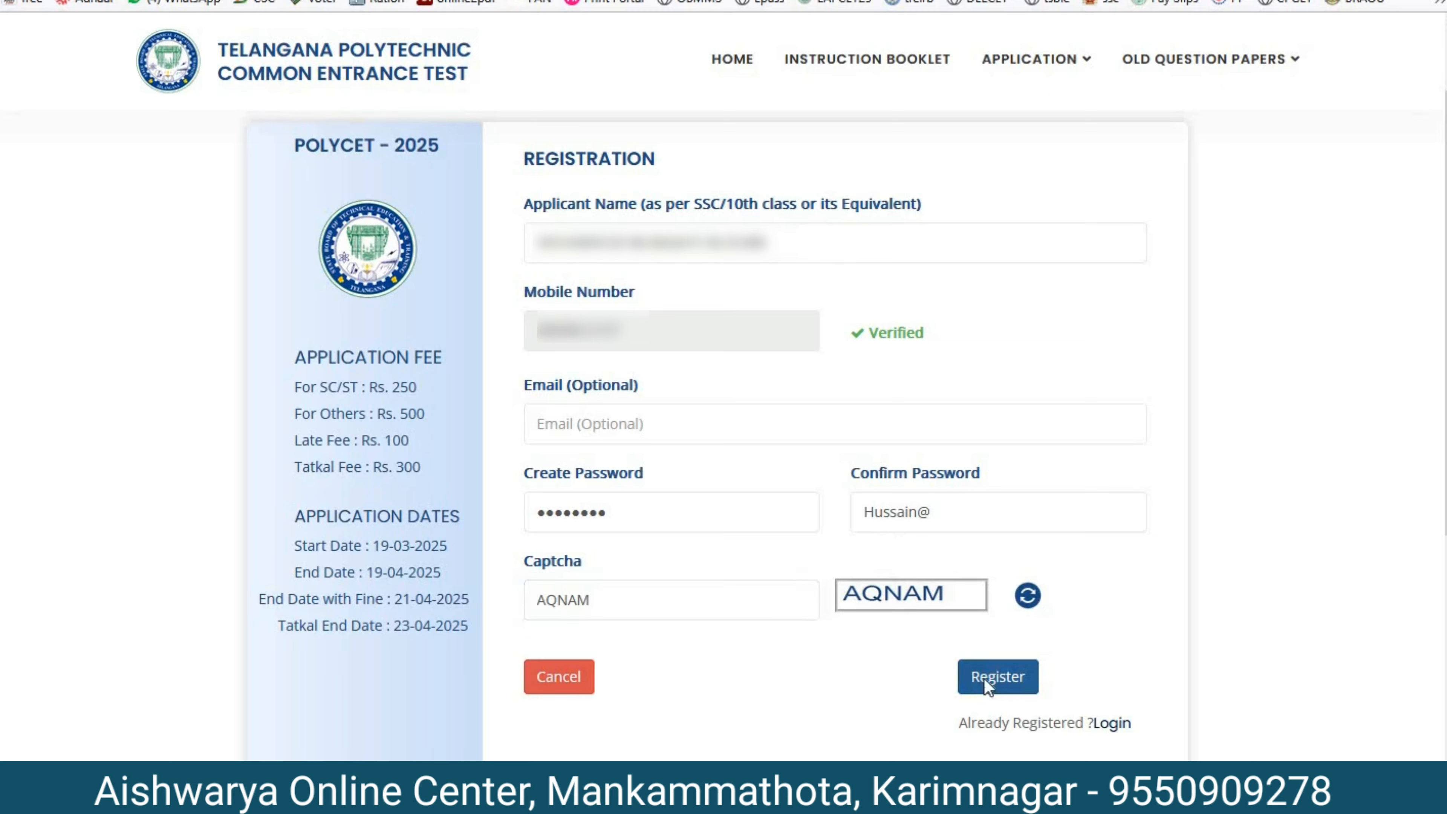
left_click_drag(595, 392, 787, 402)
left_click(859, 430)
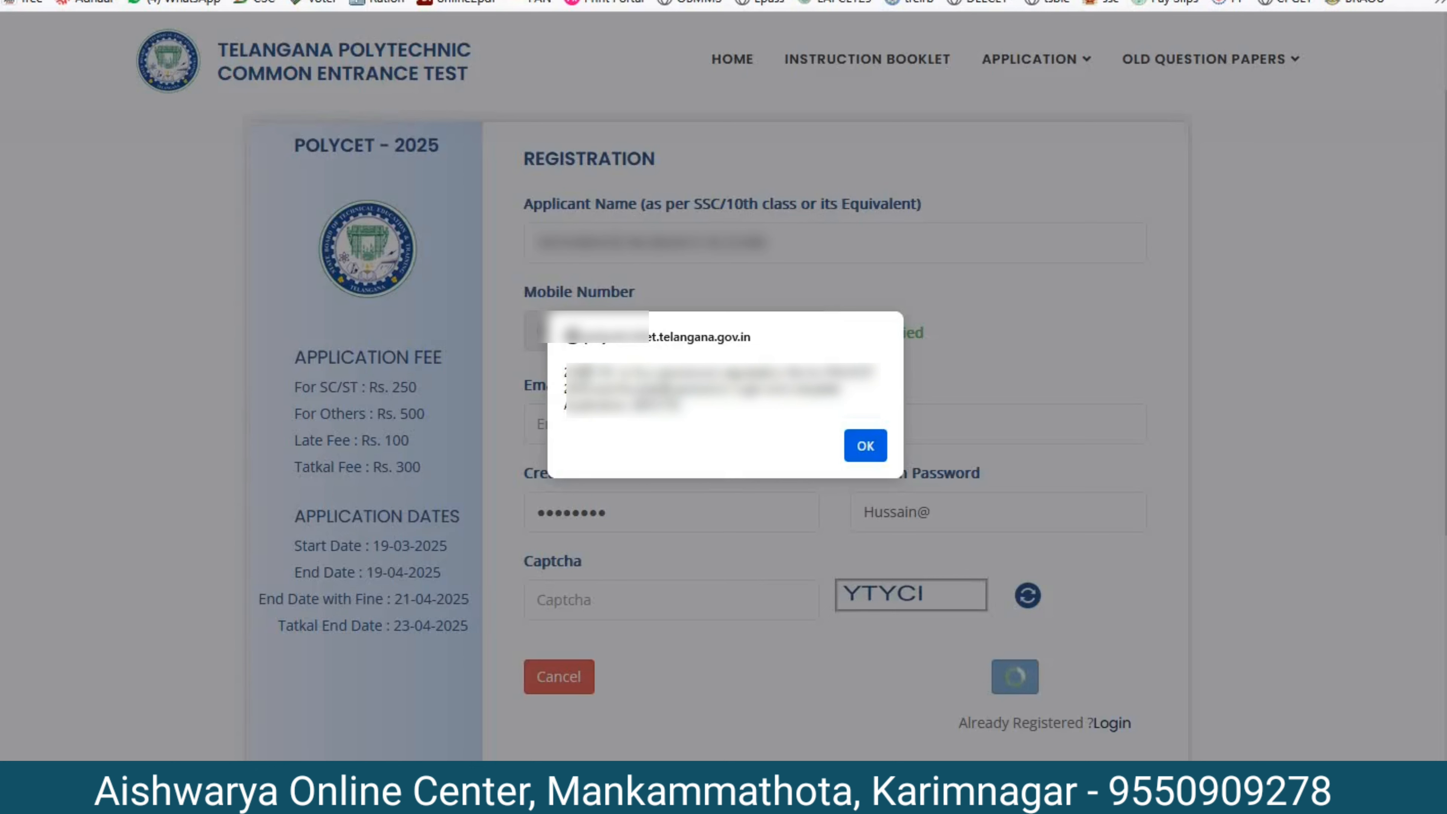
left_click_drag(567, 372, 880, 370)
left_click(871, 383)
- Log in with the registration number, password and captcha SSGGL
left_click(865, 446)
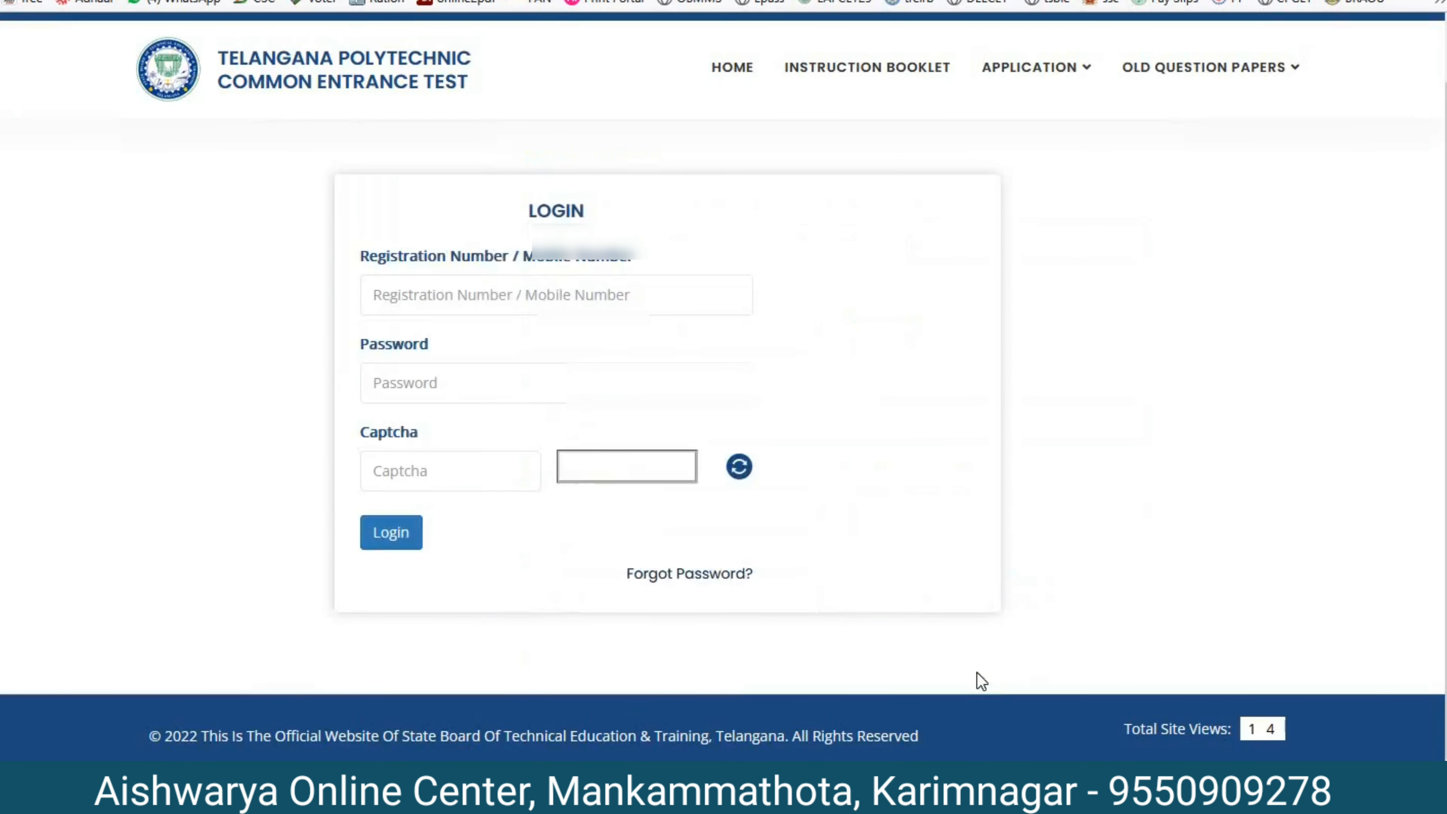
left_click(675, 300)
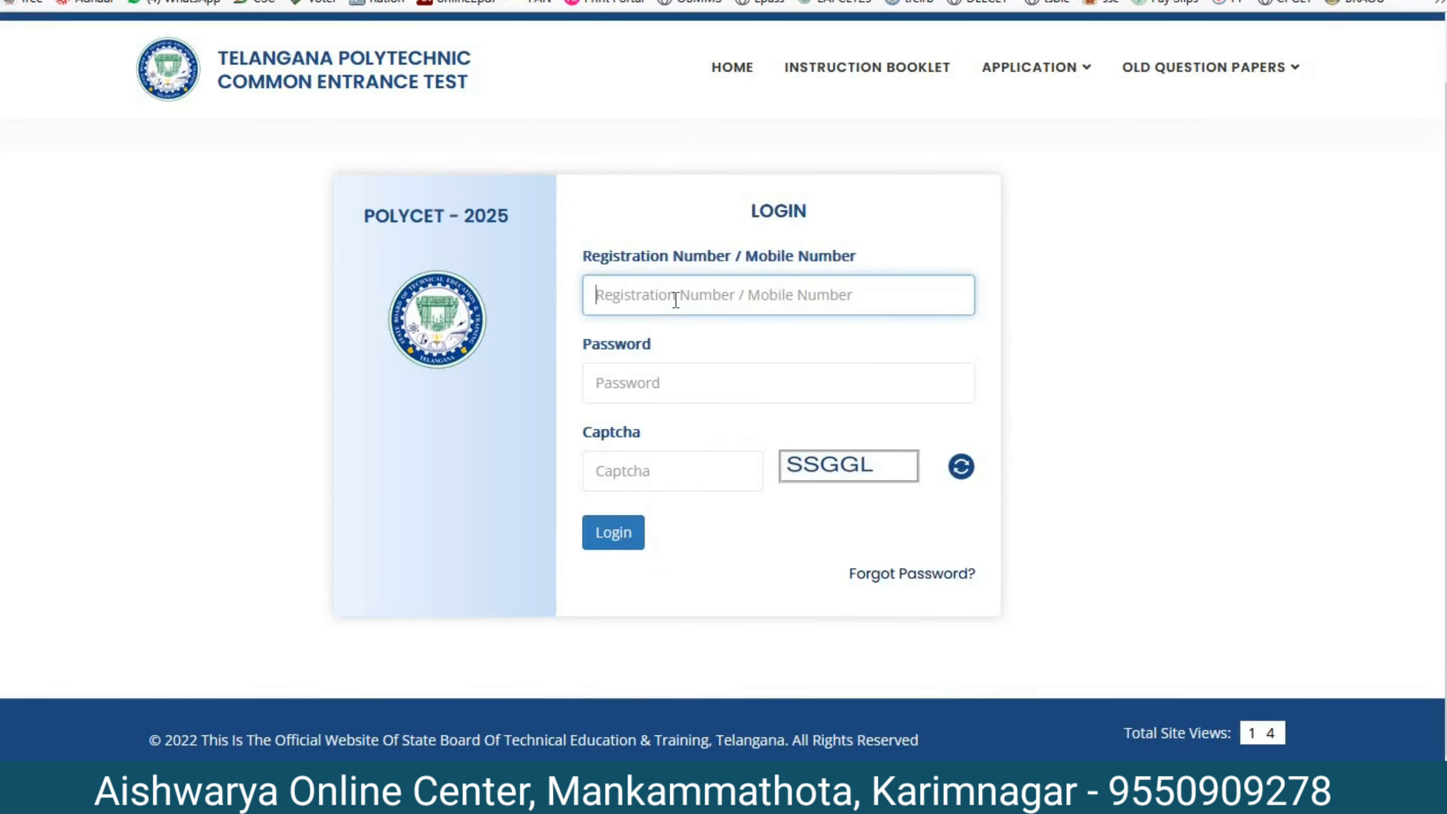
double_click(770, 216)
left_click(703, 282)
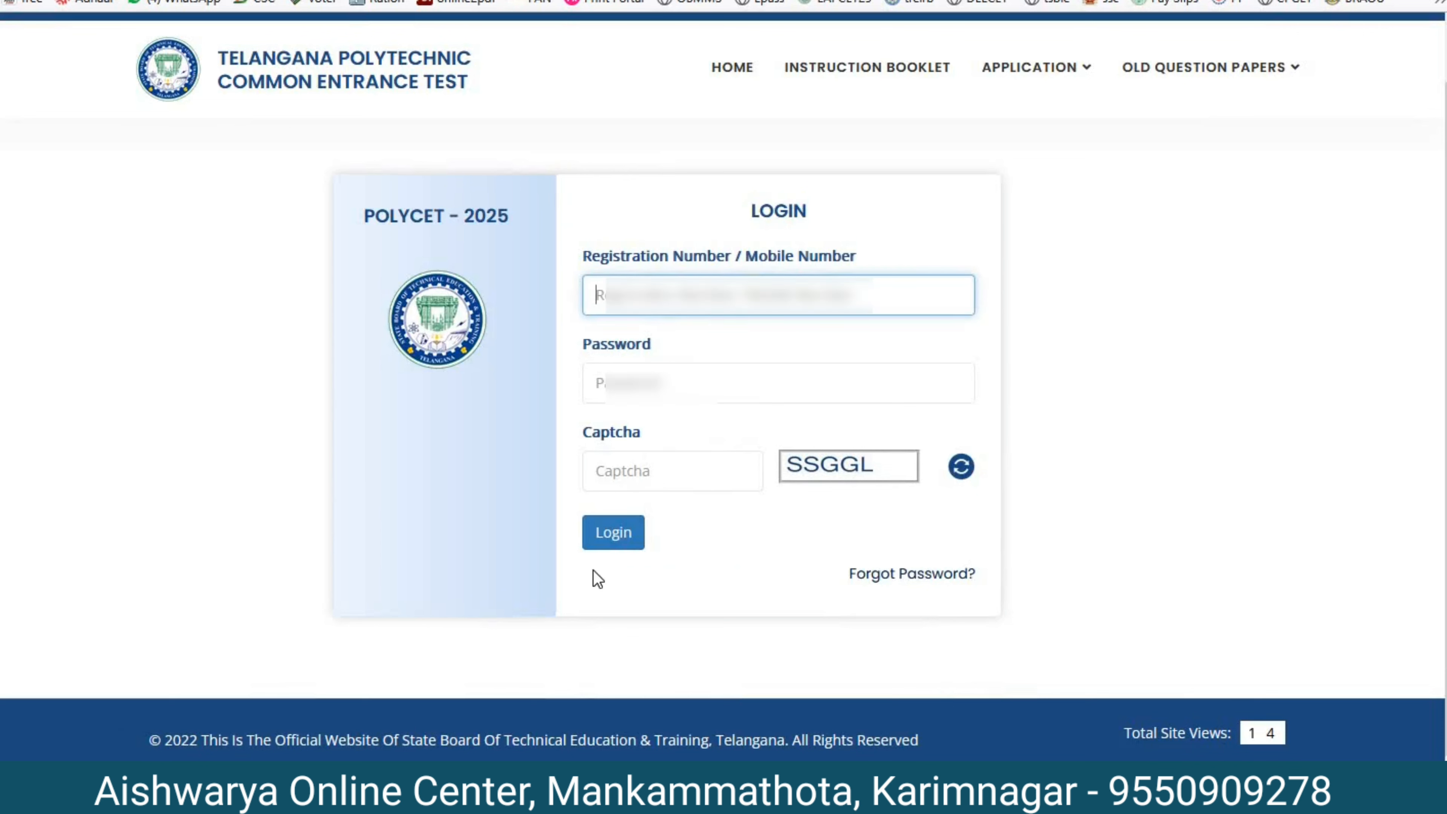
type("SSGGL")
left_click(605, 545)
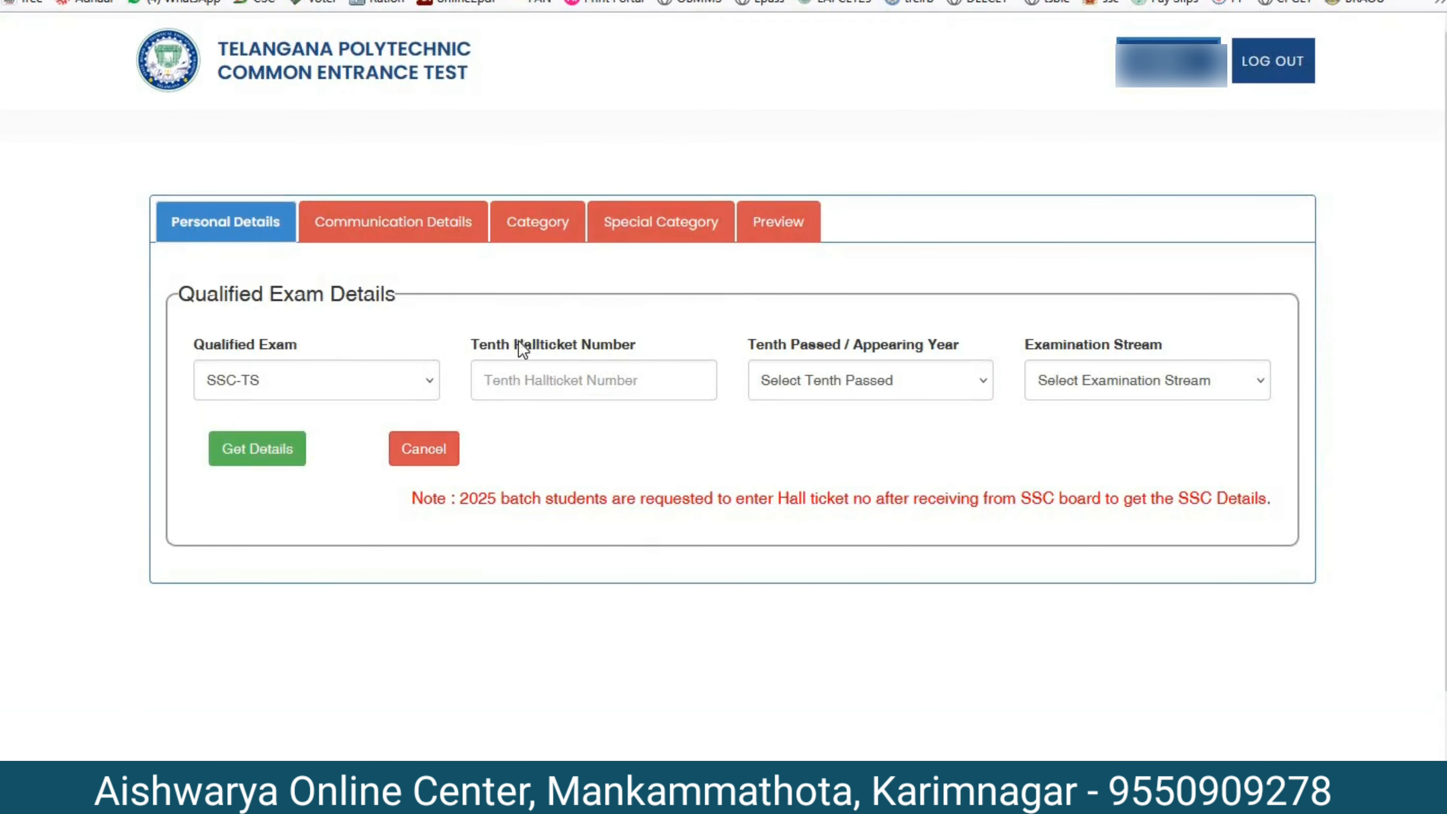
- Set the Examination Stream to Regular
left_click_drag(510, 344, 590, 348)
left_click(587, 387)
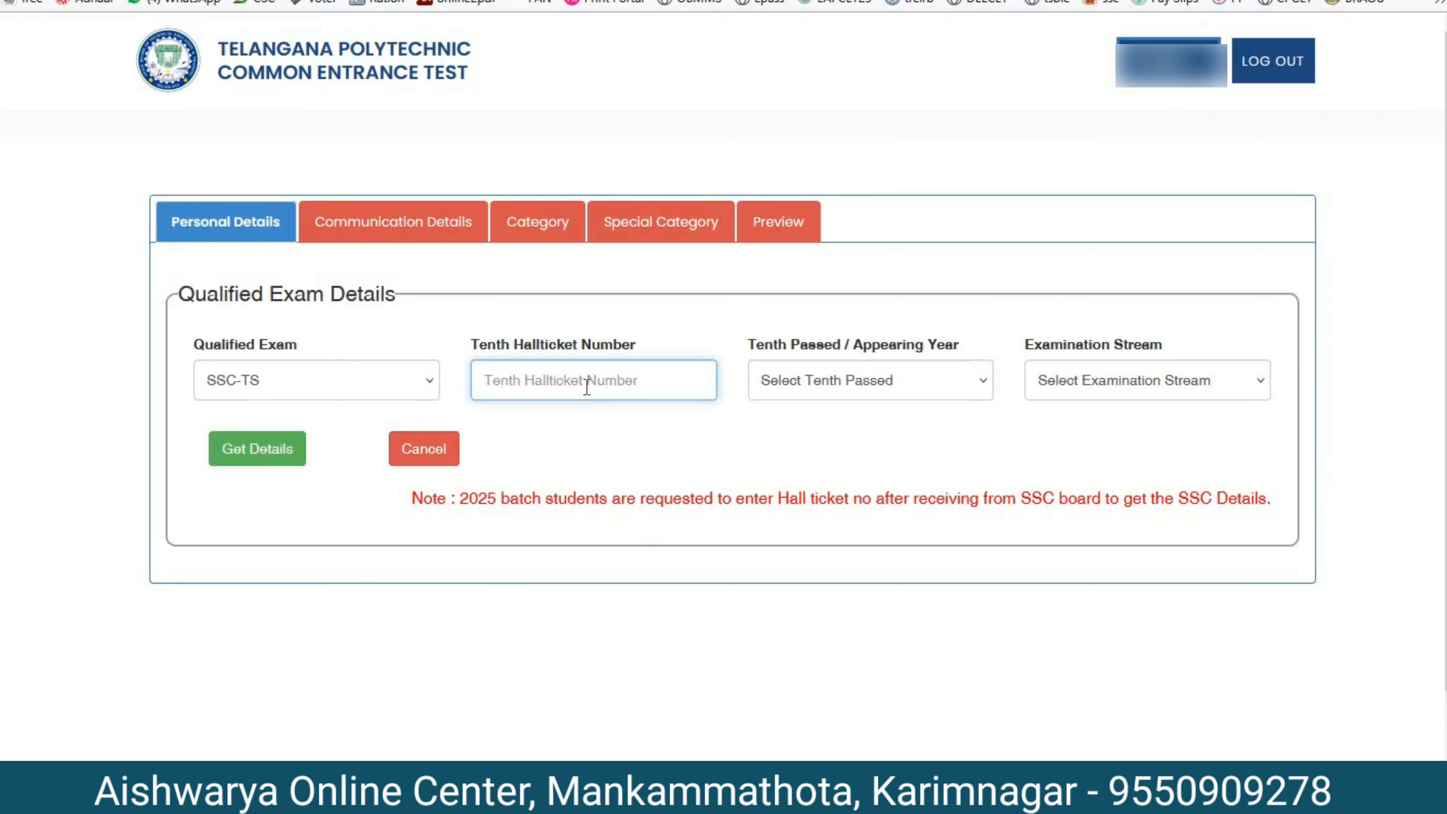
left_click_drag(764, 350, 866, 355)
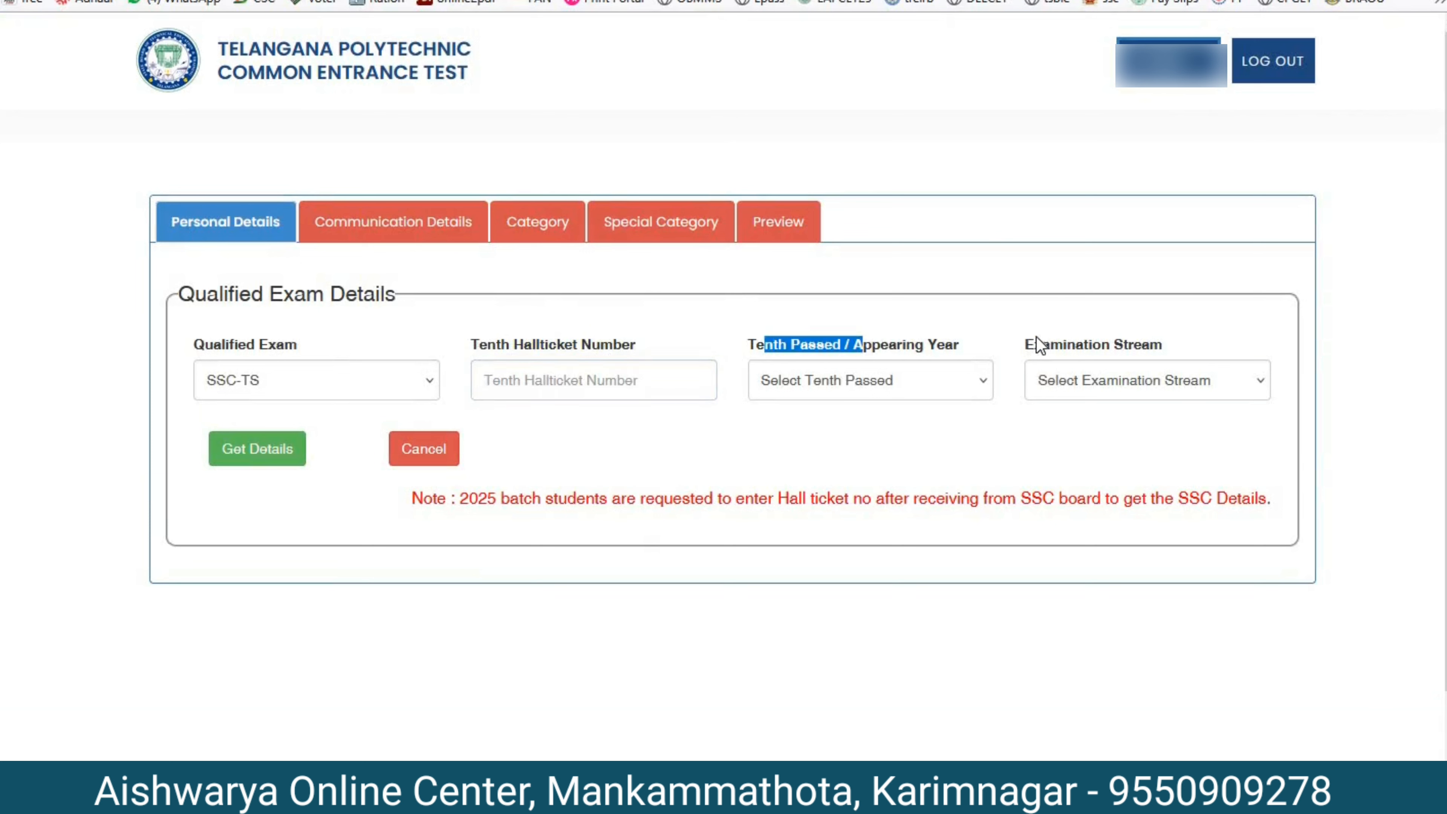
left_click_drag(1109, 348, 1034, 345)
left_click(1083, 394)
left_click(1066, 446)
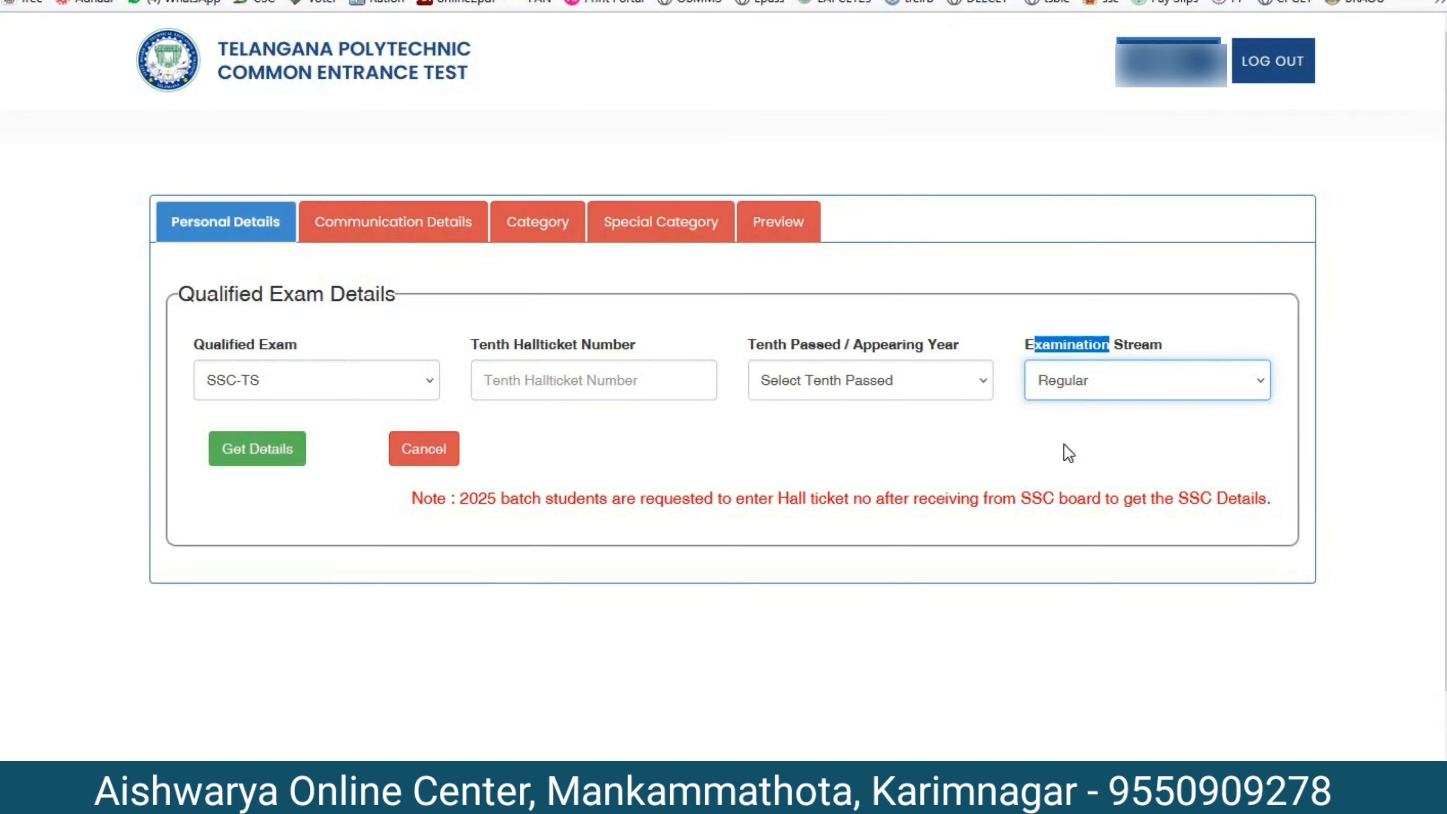
left_click(802, 434)
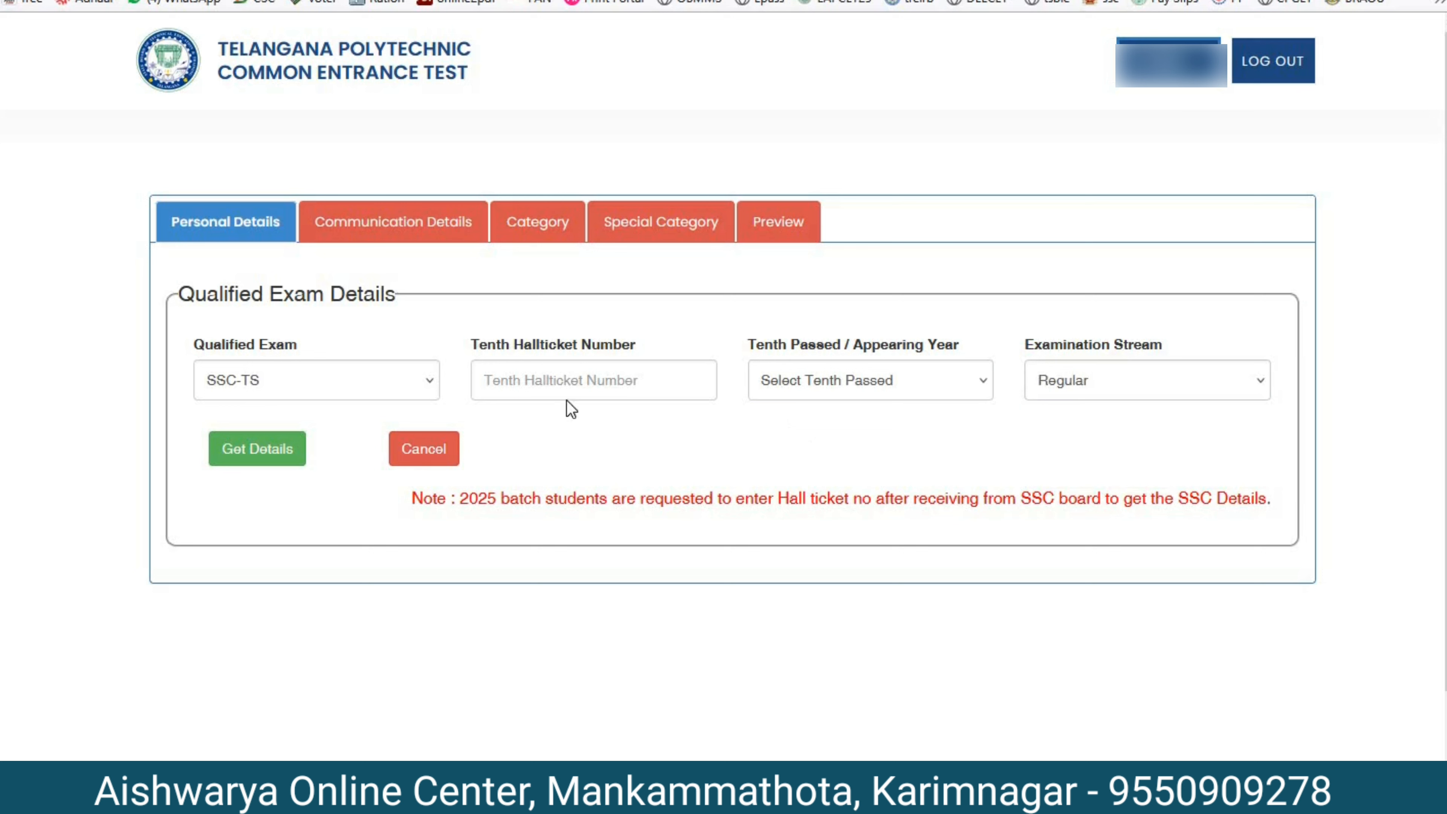
- Enter the tenth hall ticket number, choose passed year 2025, and fetch SSC details
left_click(564, 385)
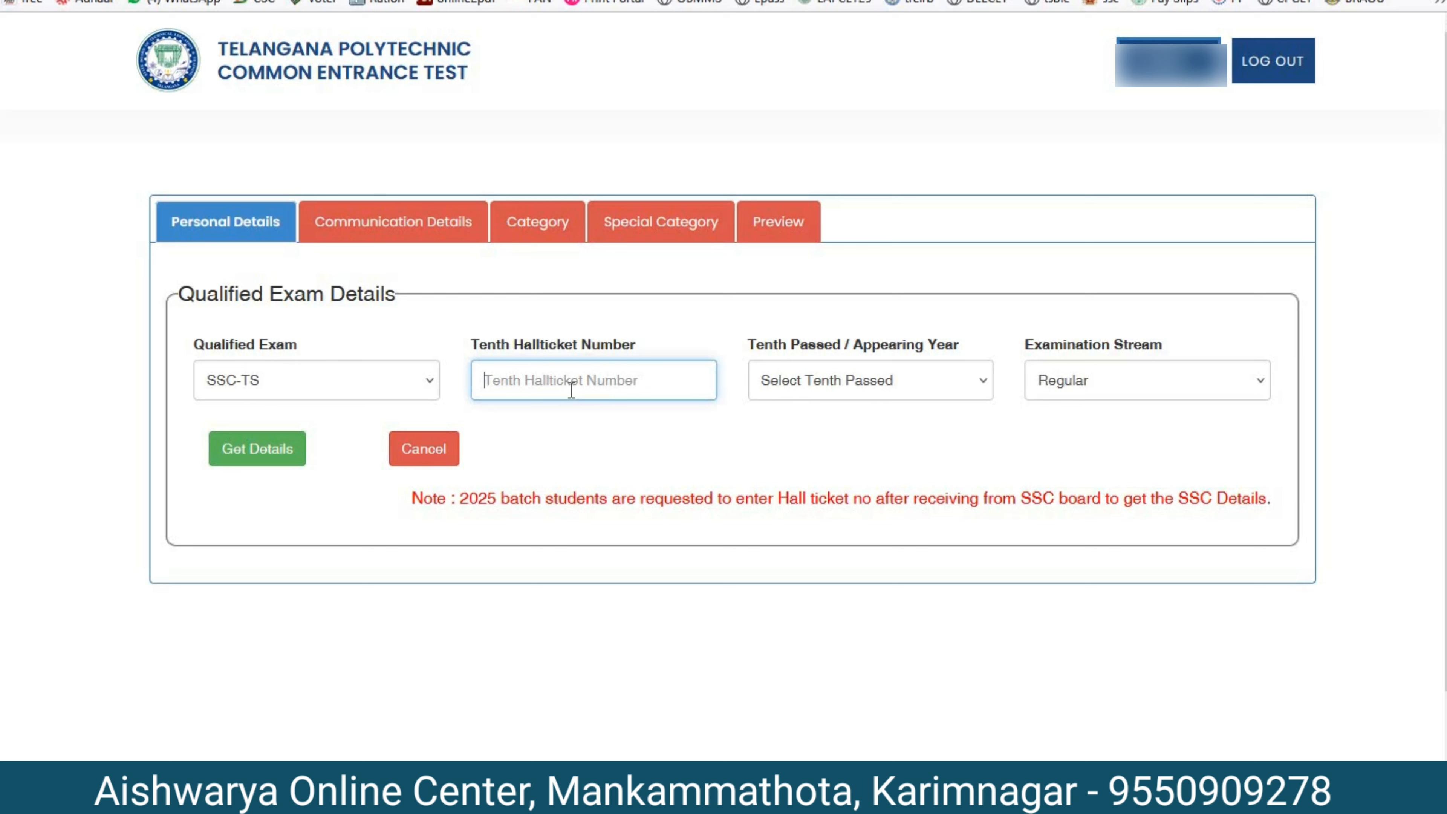
type("251")
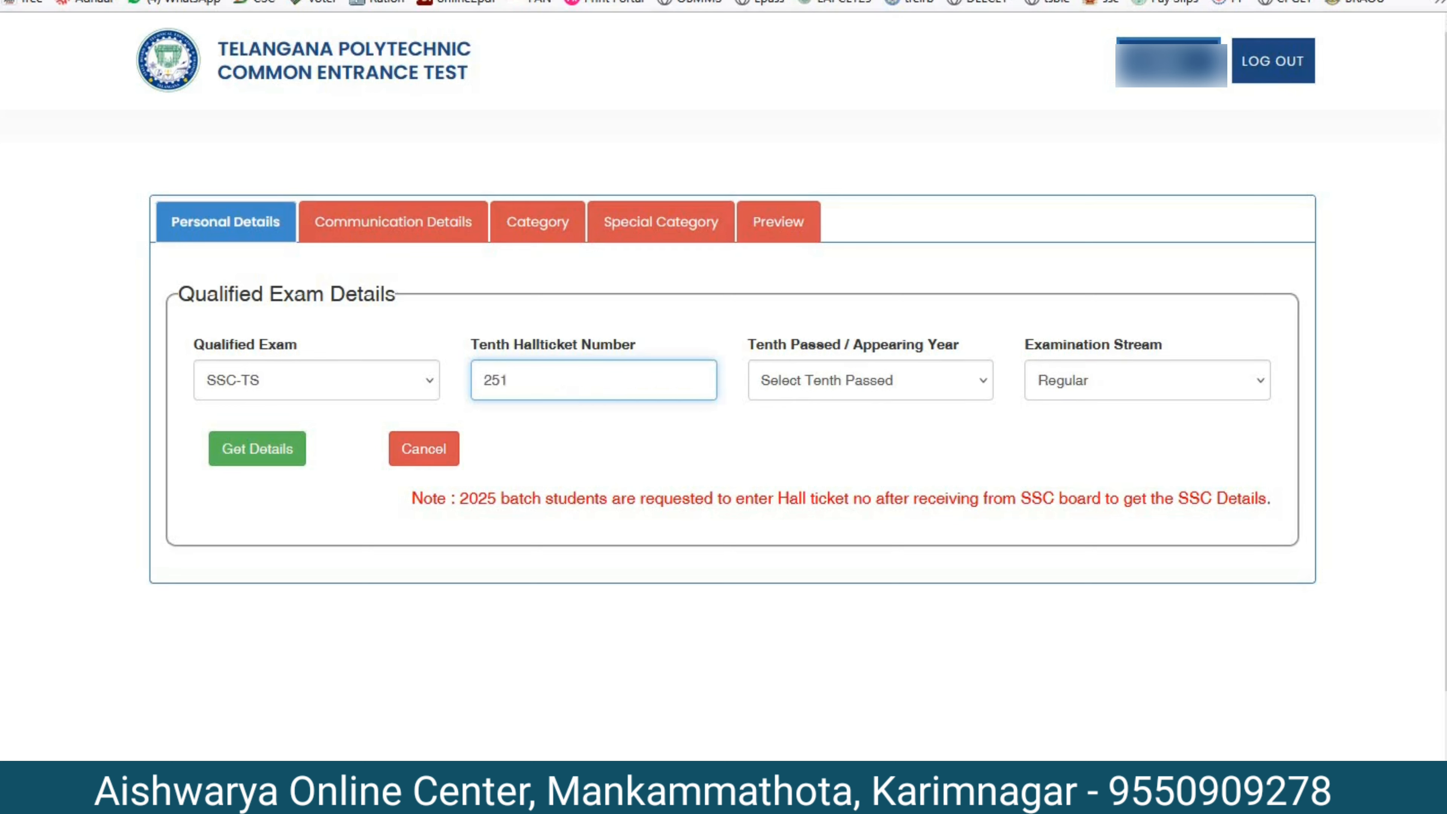
type("••••••")
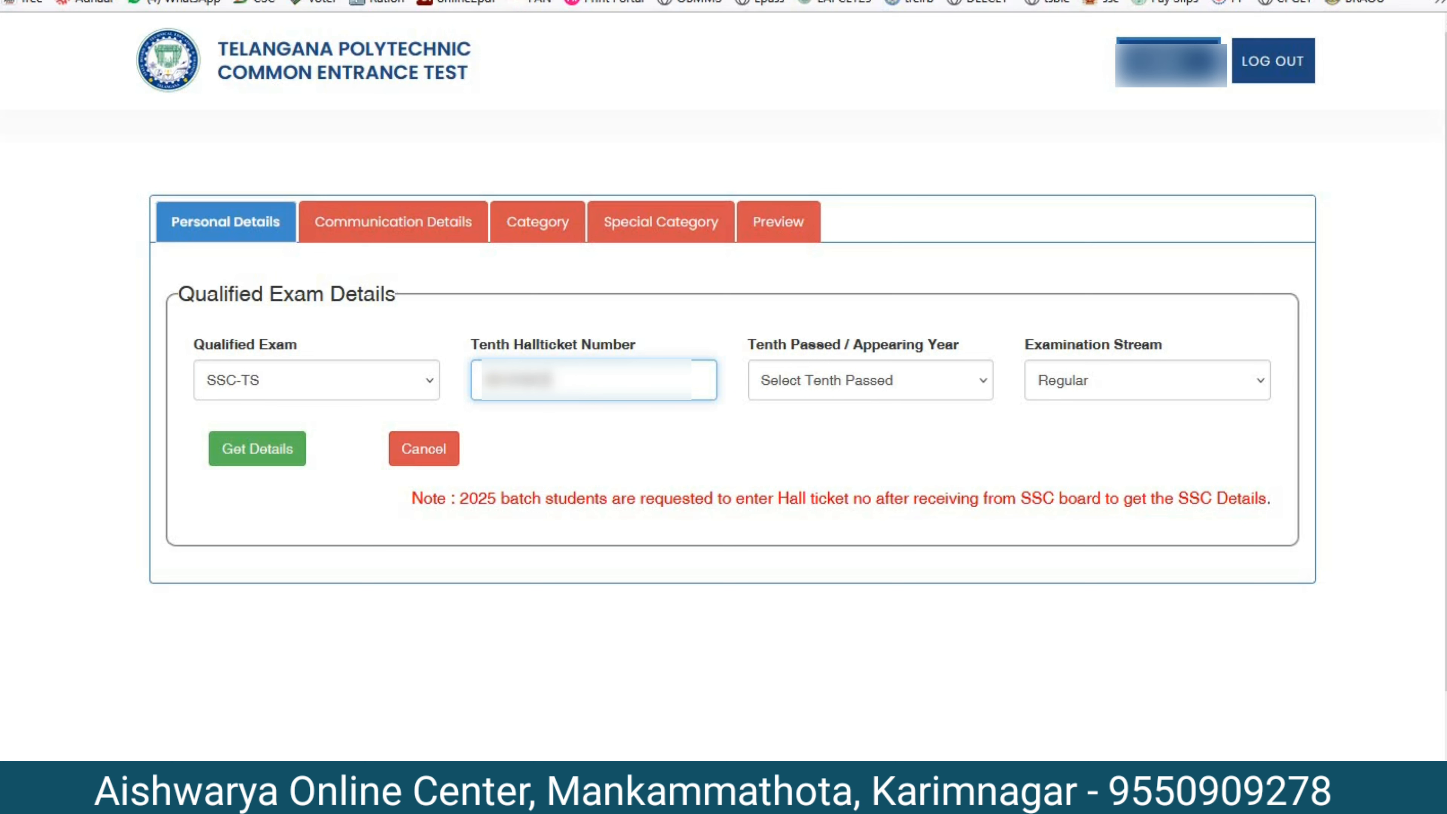
left_click(886, 379)
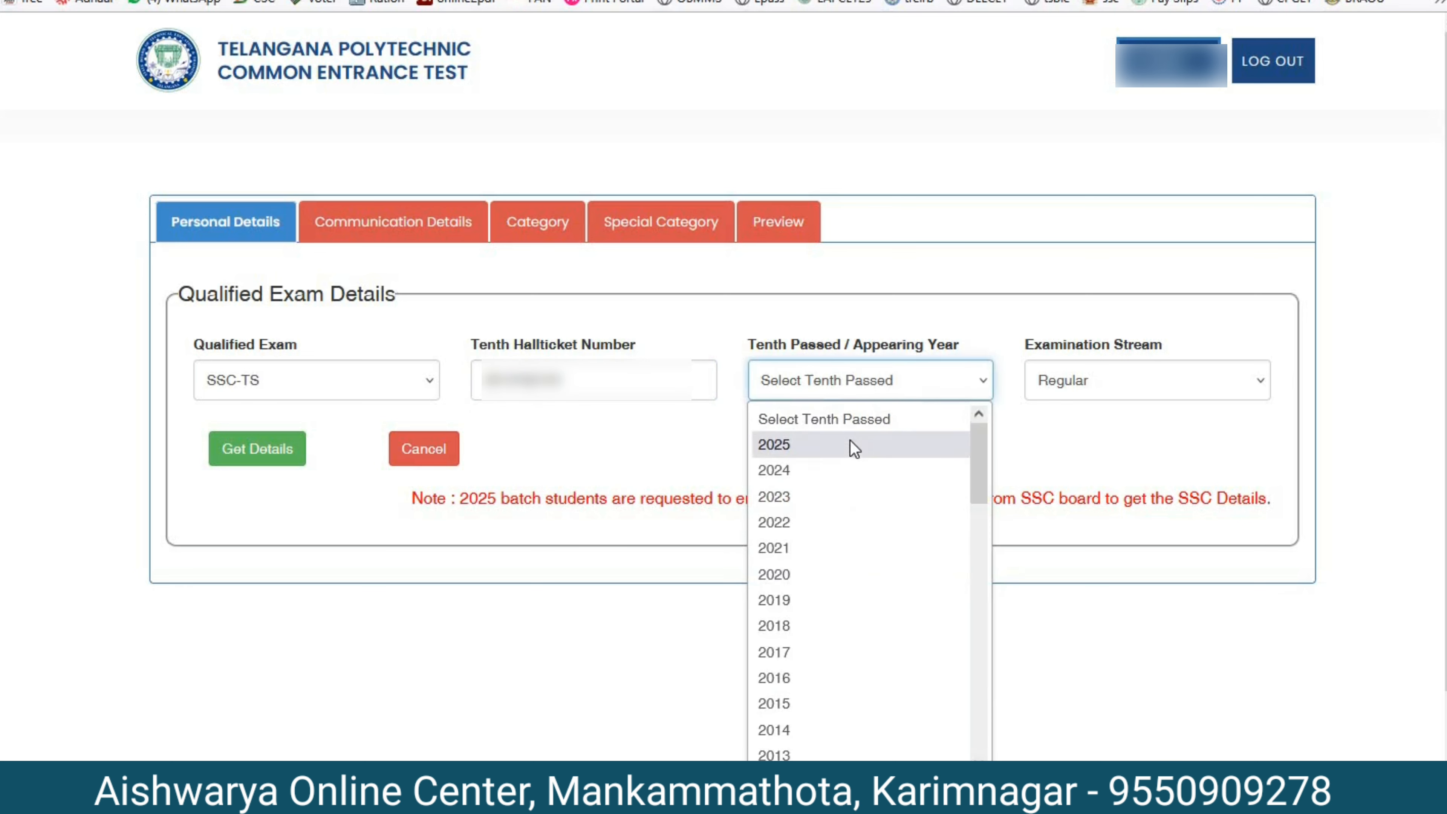
left_click(846, 443)
left_click(234, 447)
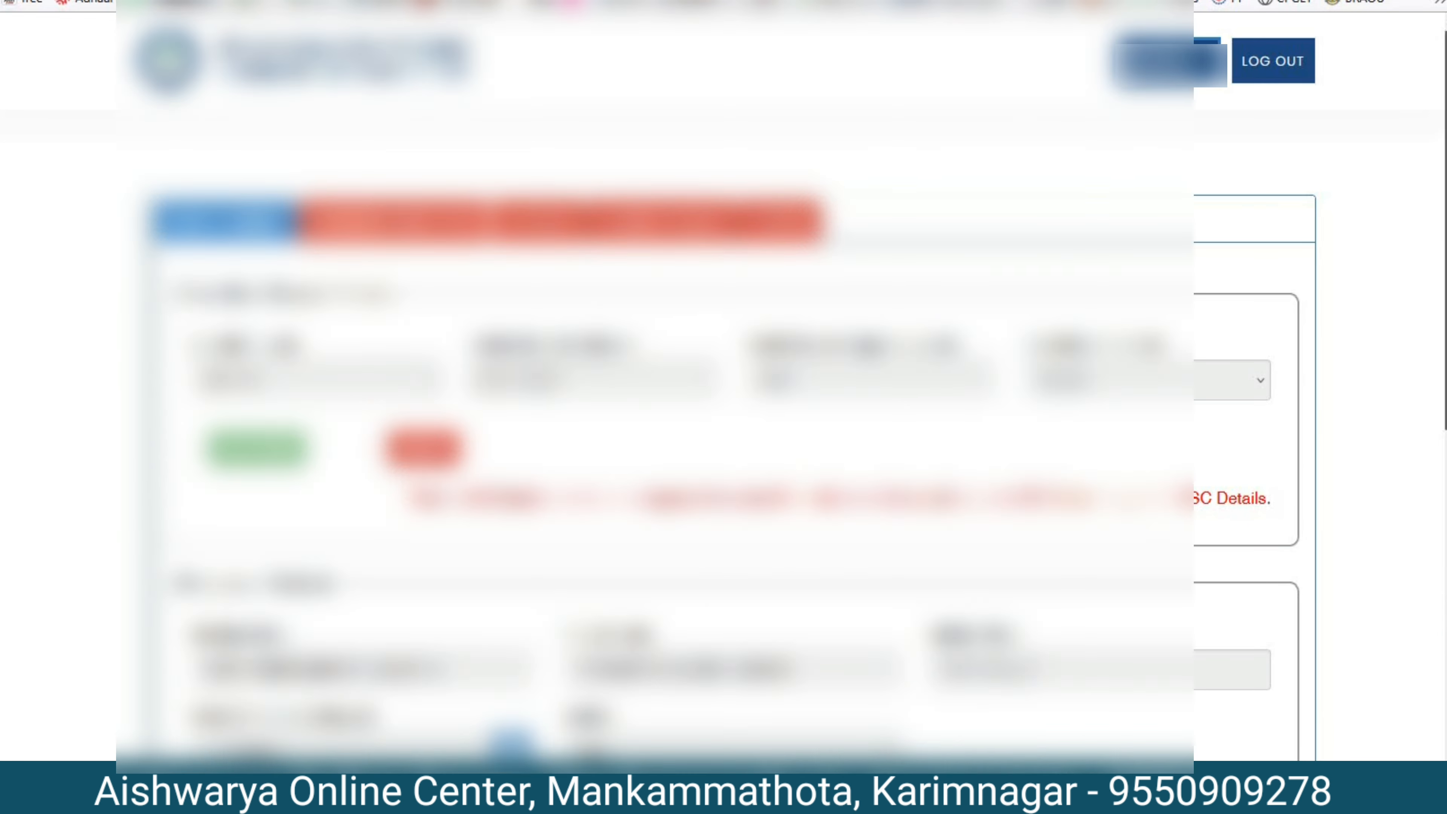
- Review the fetched personal details, photo and signature, then save and continue
scroll(1155, 507, "down", 6)
scroll(975, 533, "down", 1)
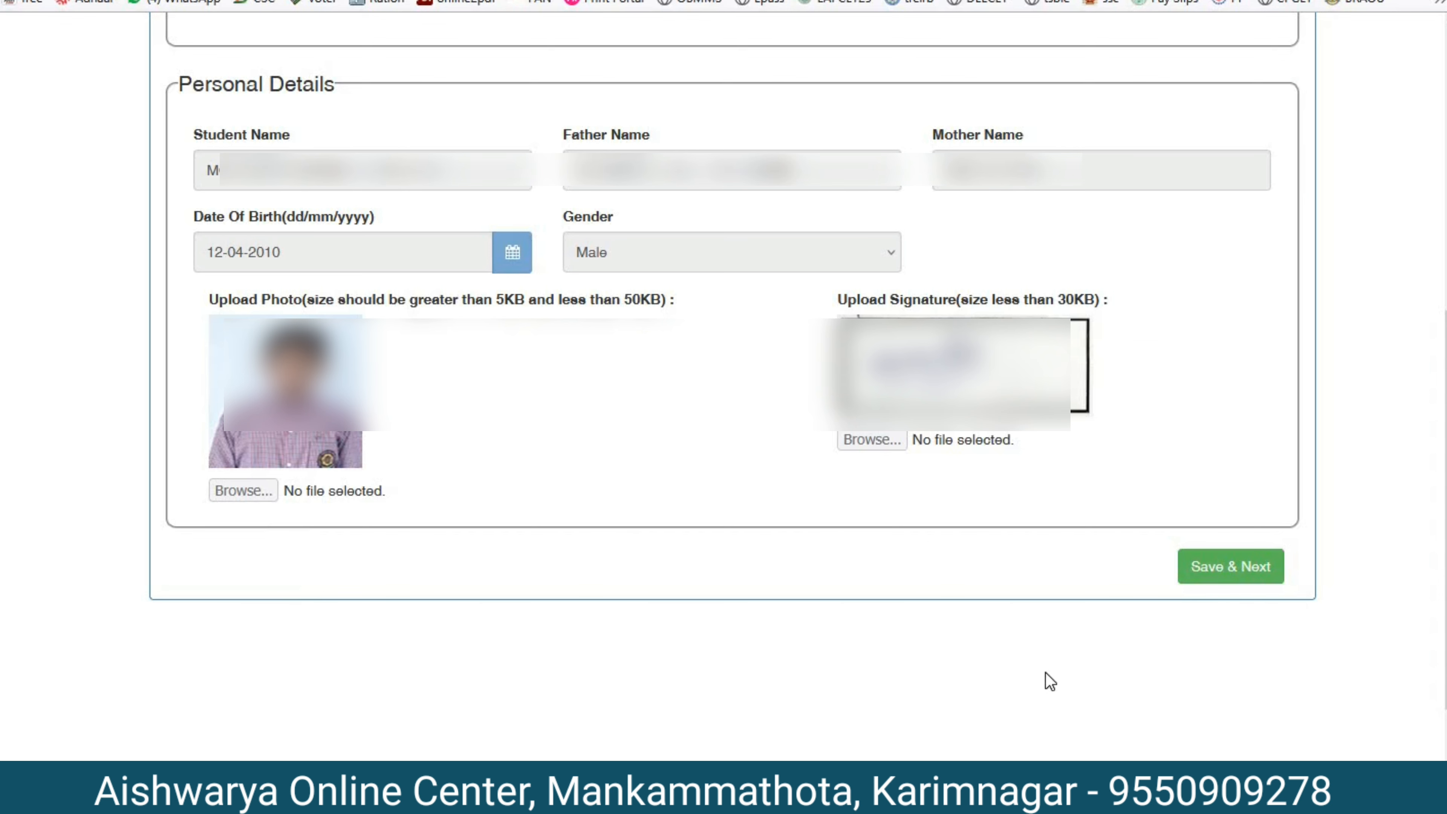
left_click(1230, 568)
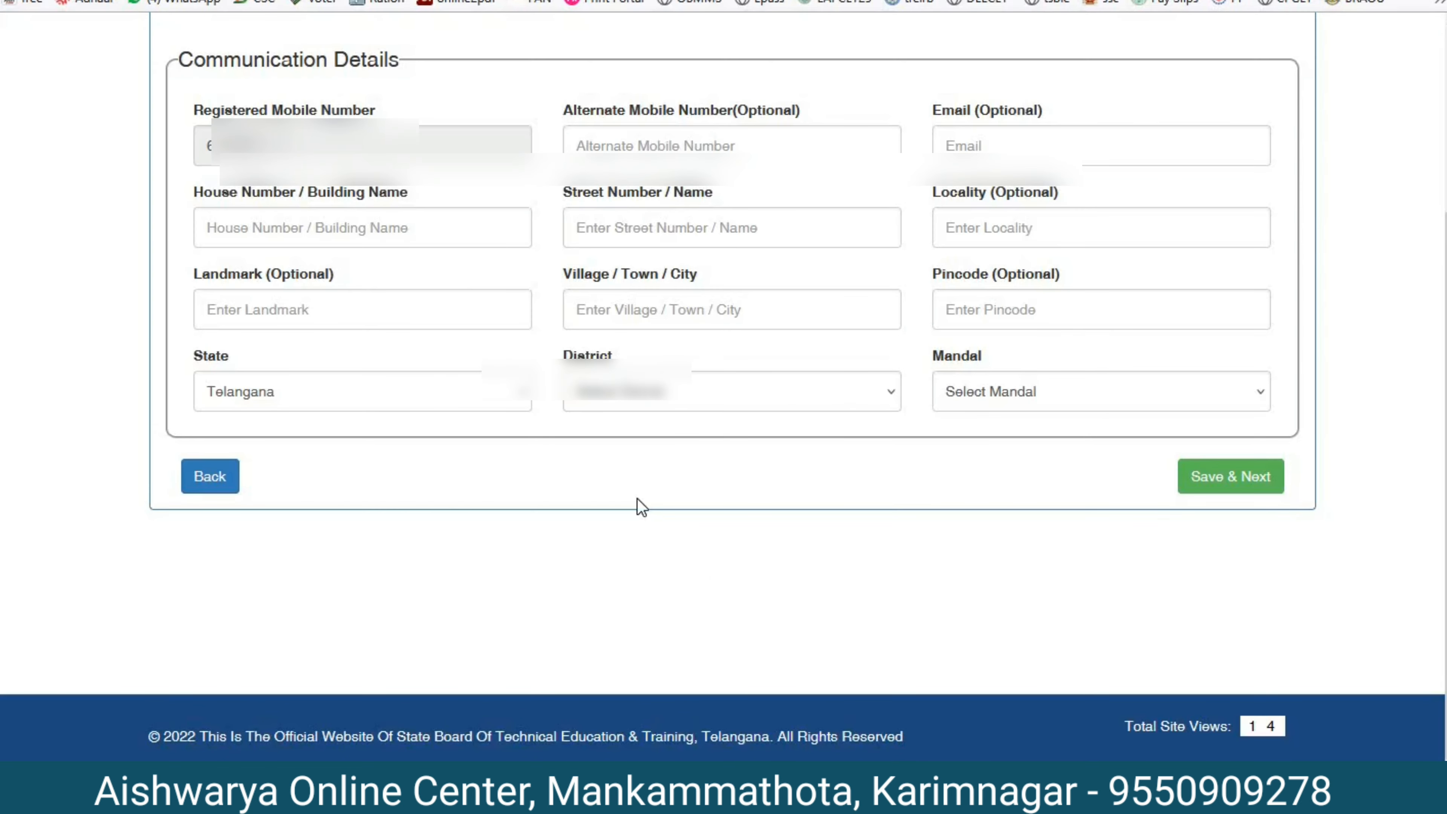
- Try jumping to later sections, dismiss the warning, and start on the House Number field
left_click_drag(179, 60, 294, 60)
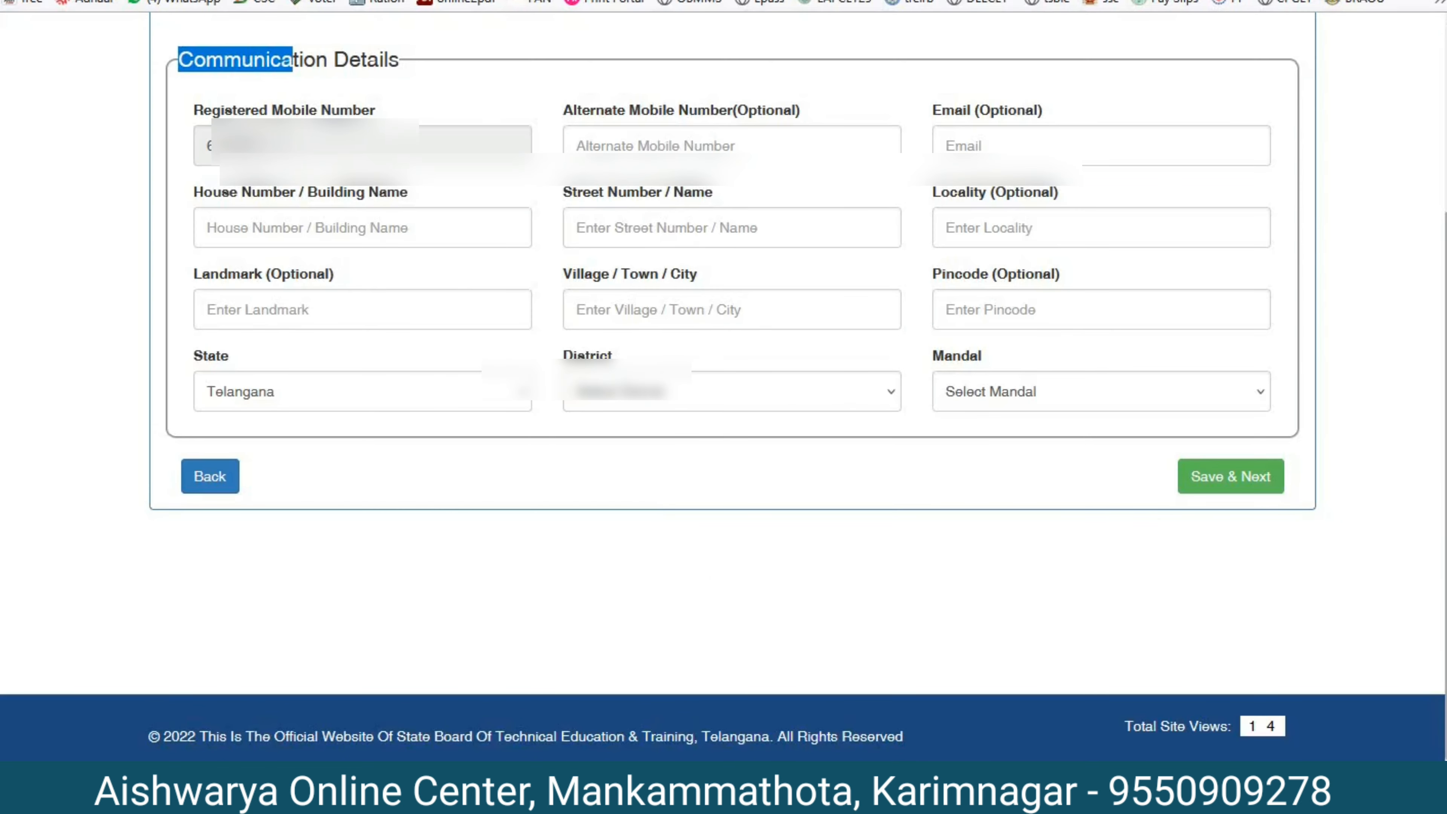
left_click_drag(1446, 527, 1446, 404)
scroll(333, 230, "down", 1)
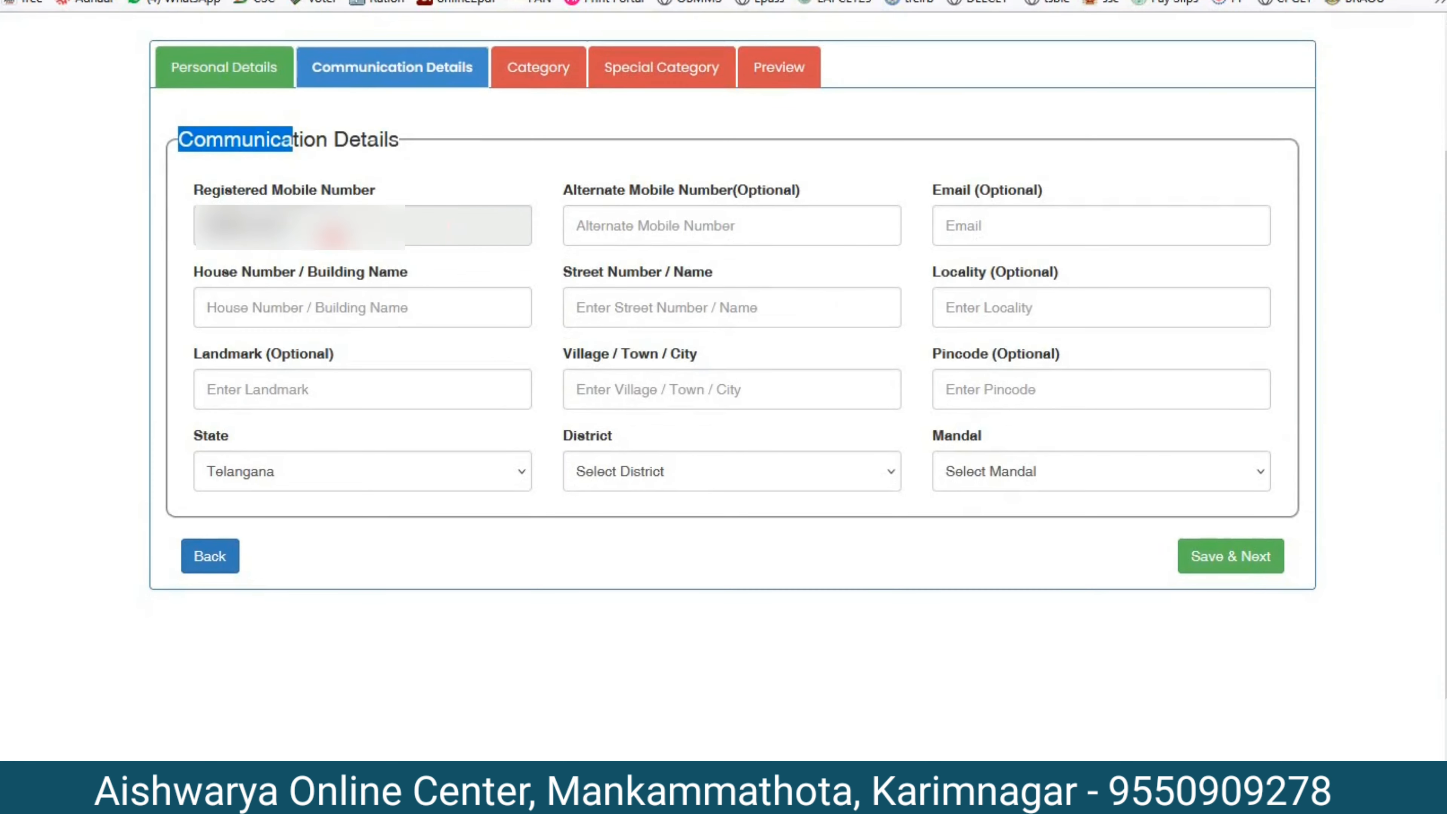
left_click(360, 97)
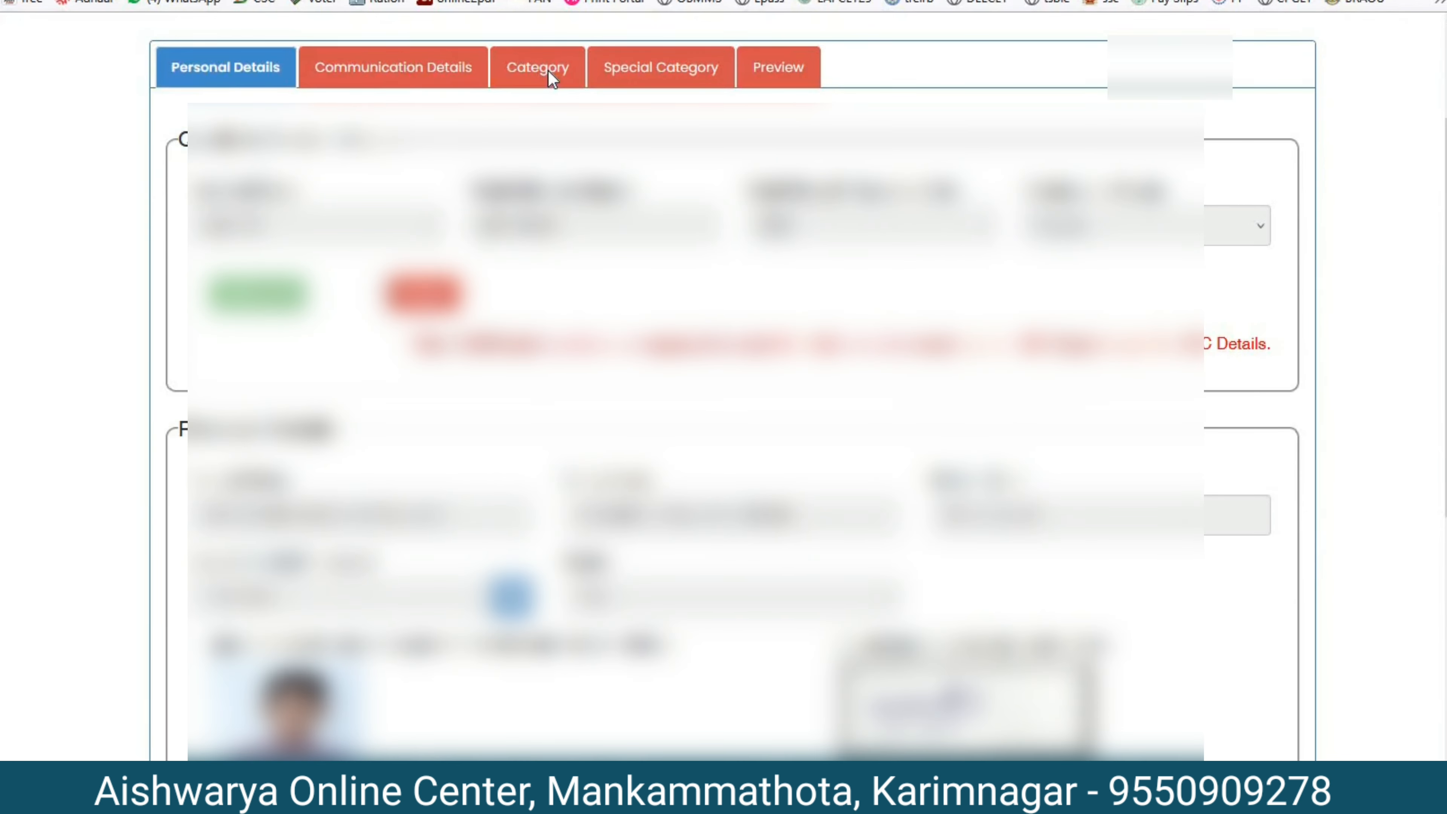
left_click(547, 69)
left_click(718, 237)
left_click(786, 226)
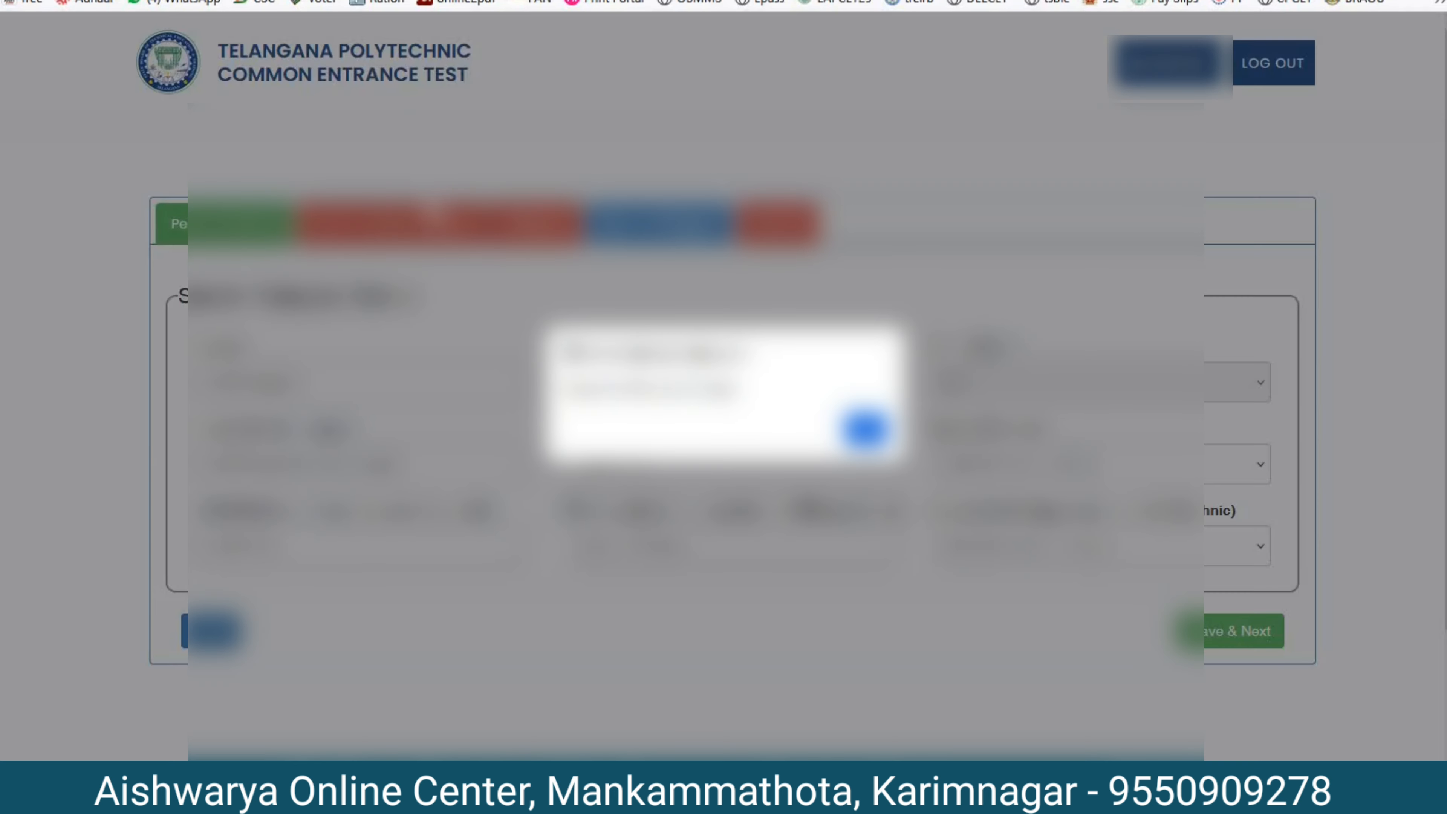
left_click(864, 428)
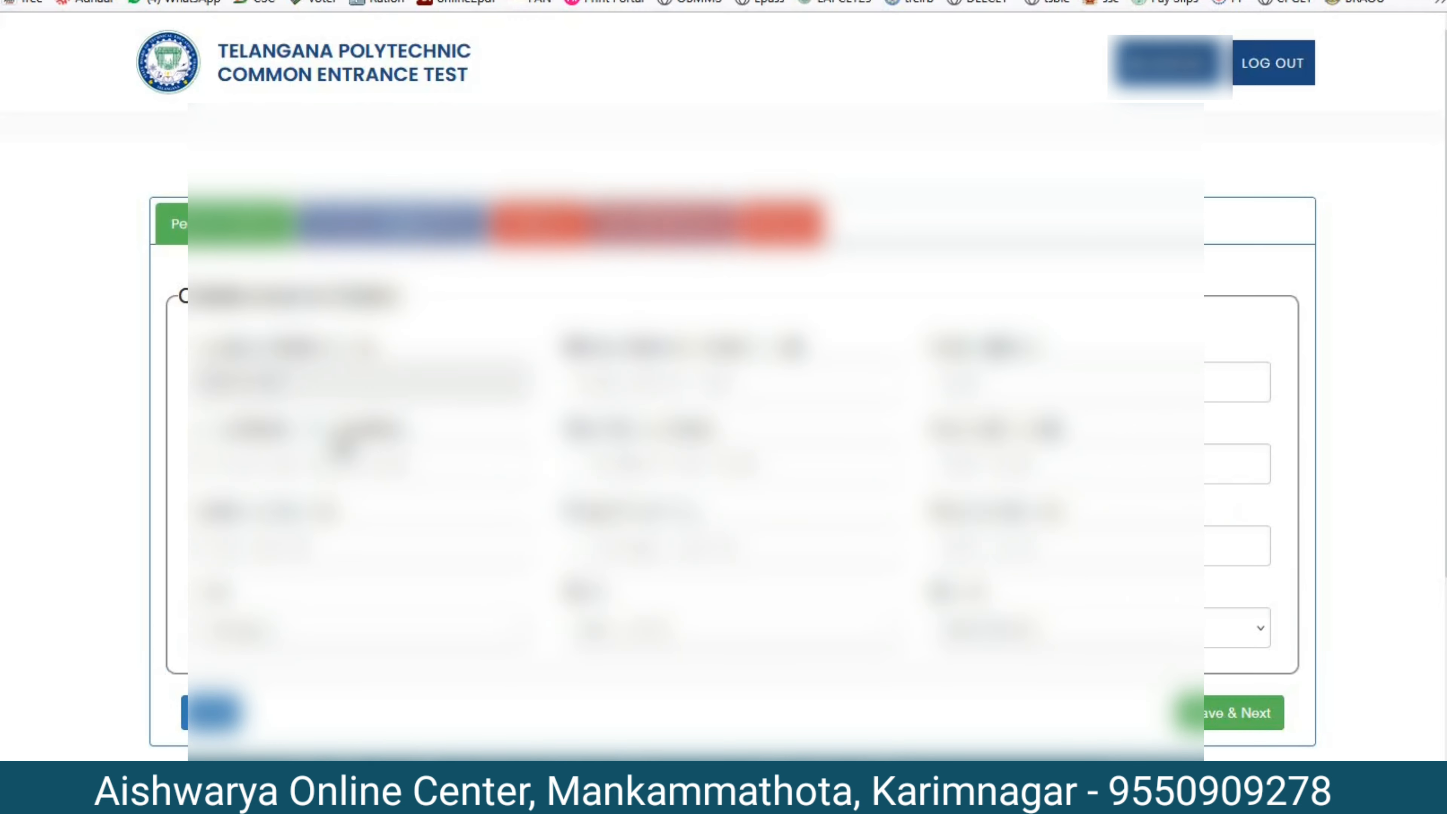
left_click(655, 386)
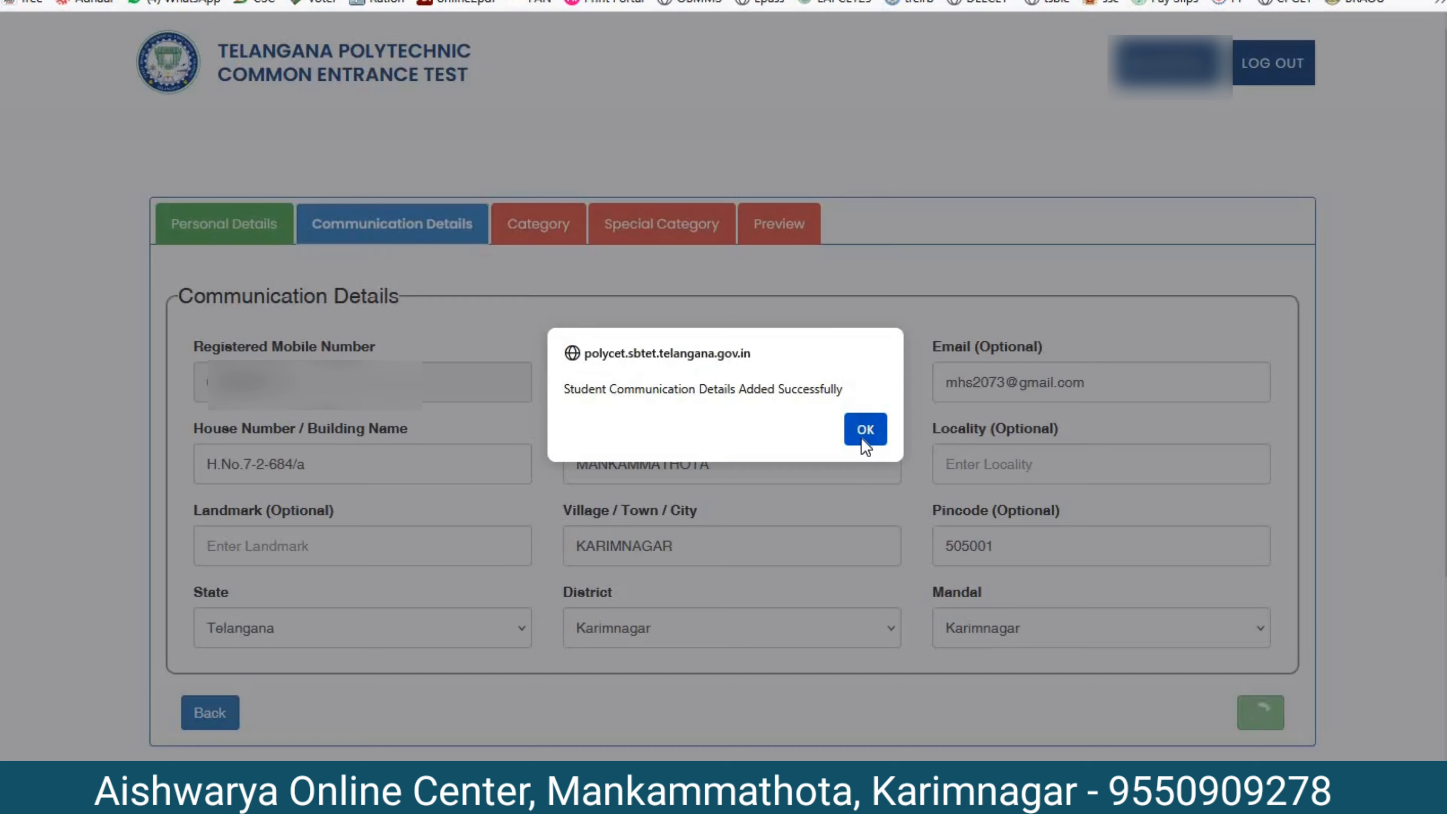
- Save the communication details and choose the student's caste category
left_click(862, 439)
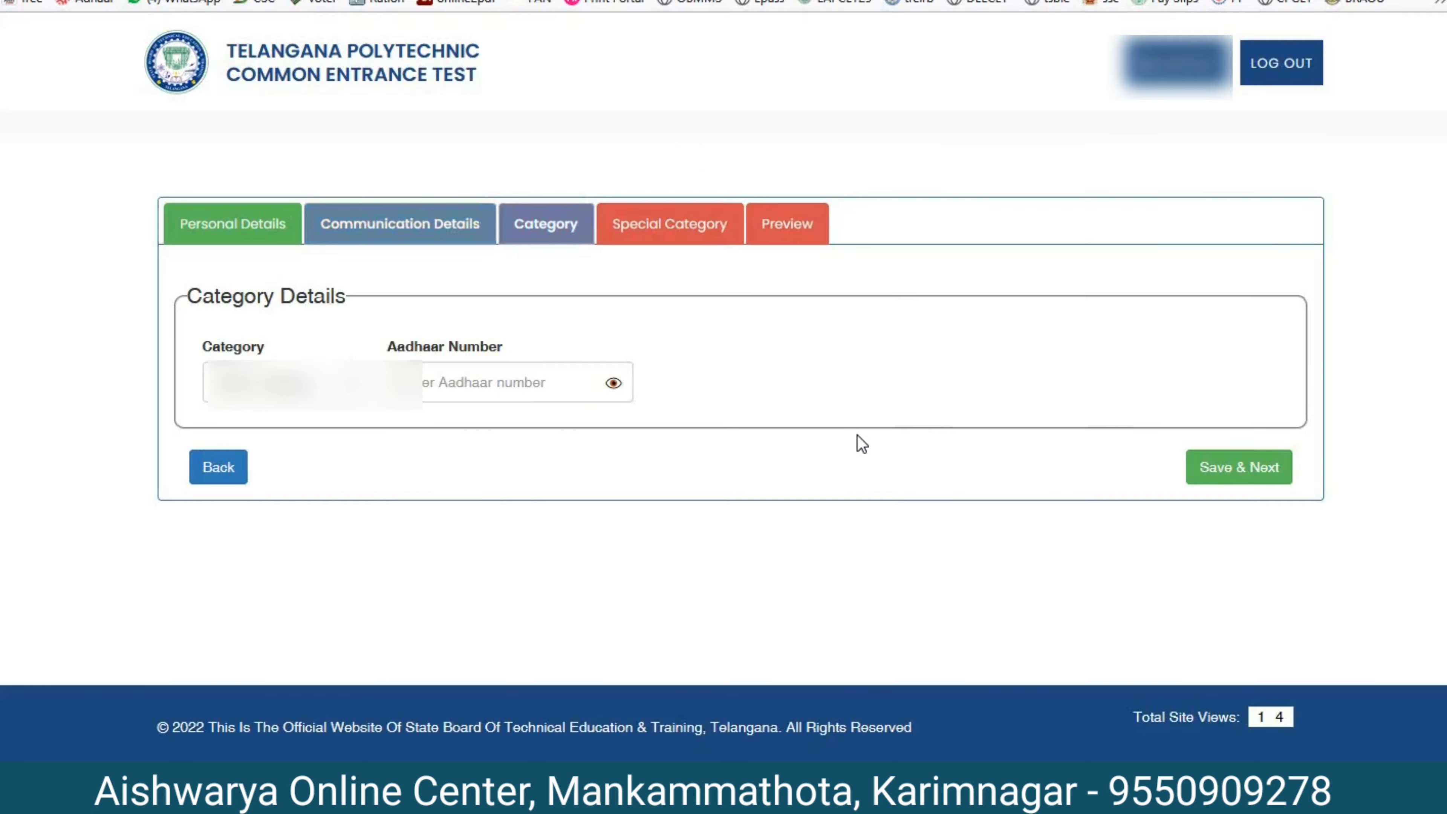
left_click(259, 384)
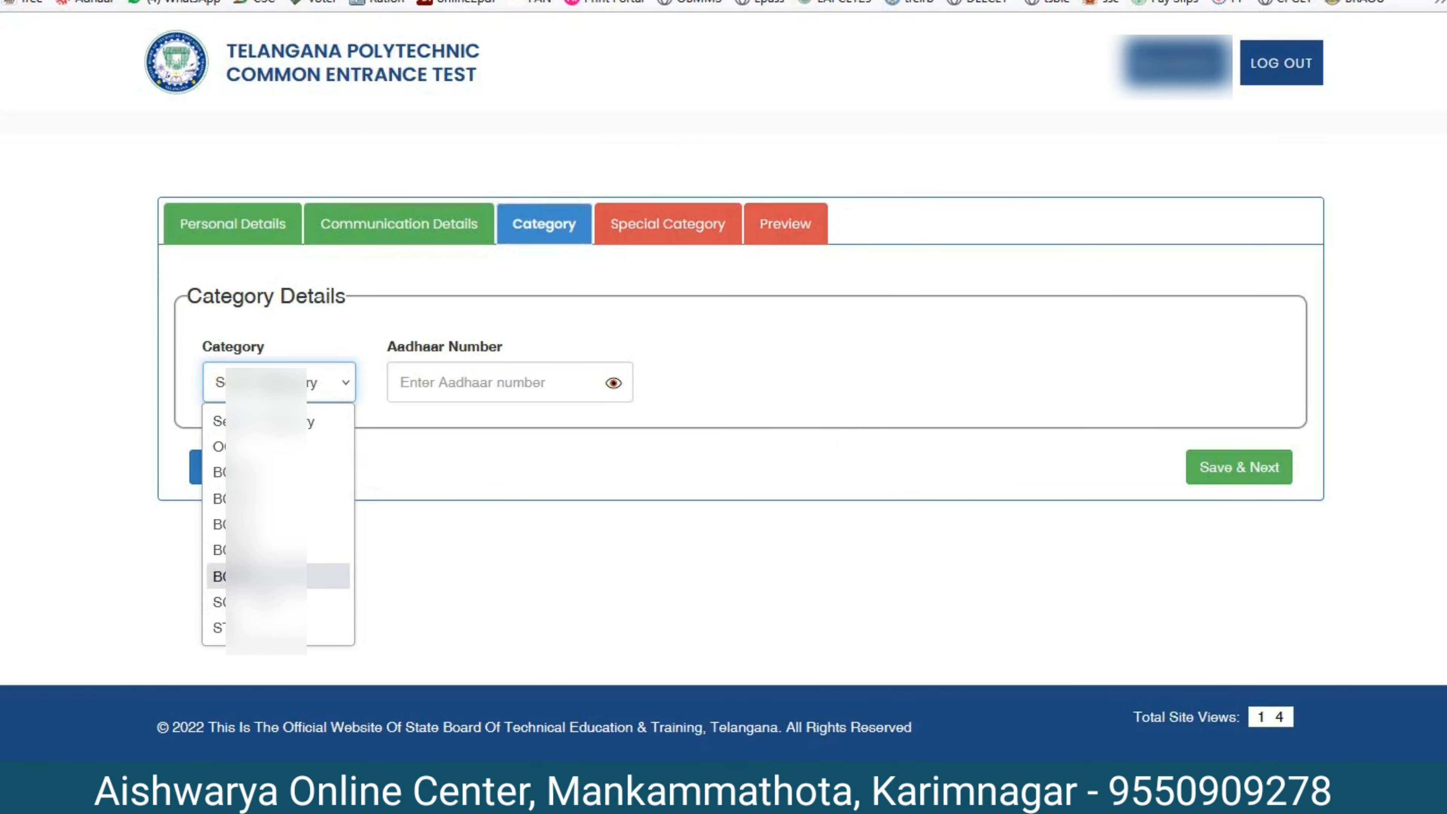
left_click(267, 575)
left_click(462, 385)
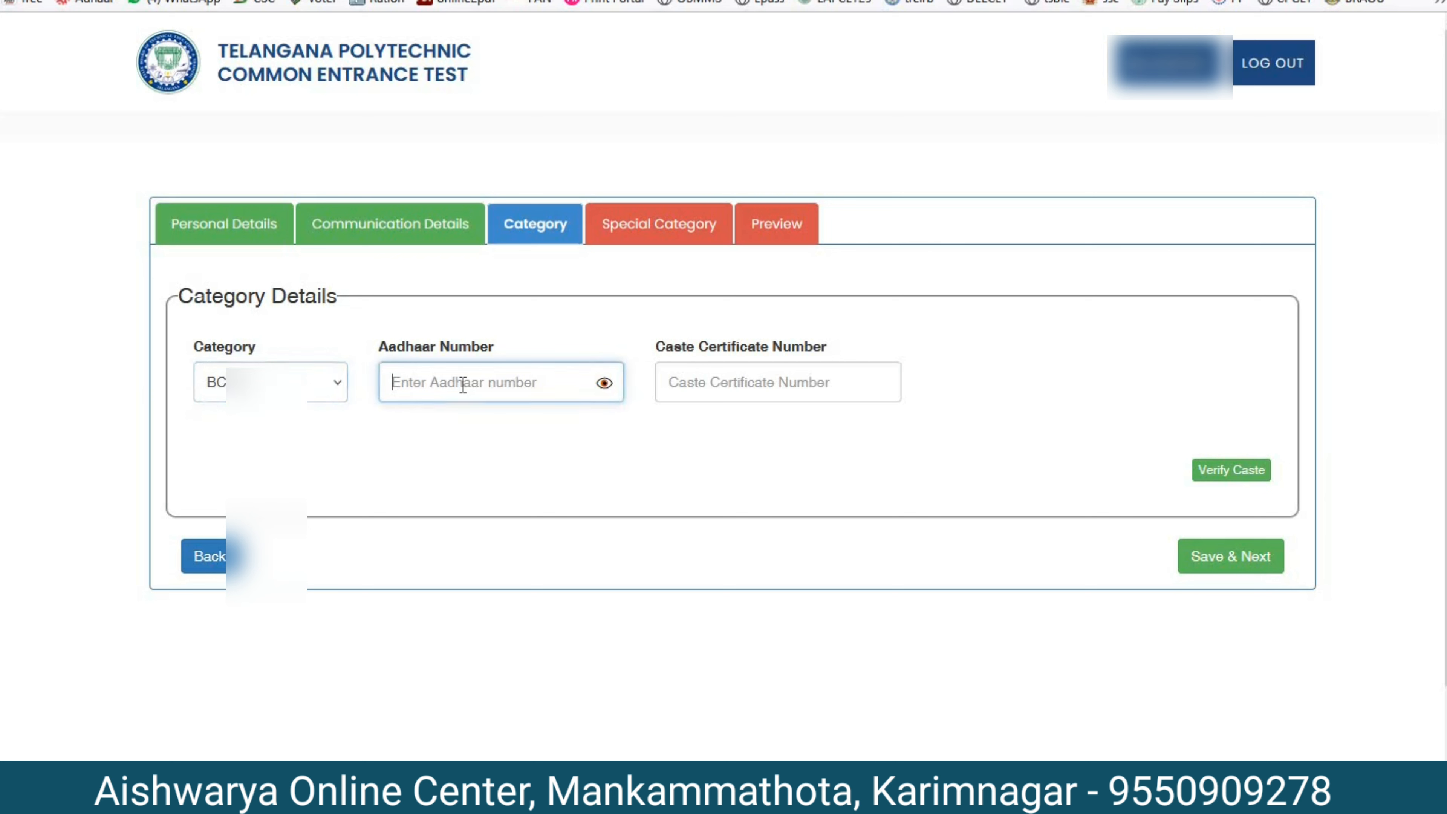
left_click(296, 399)
left_click(296, 402)
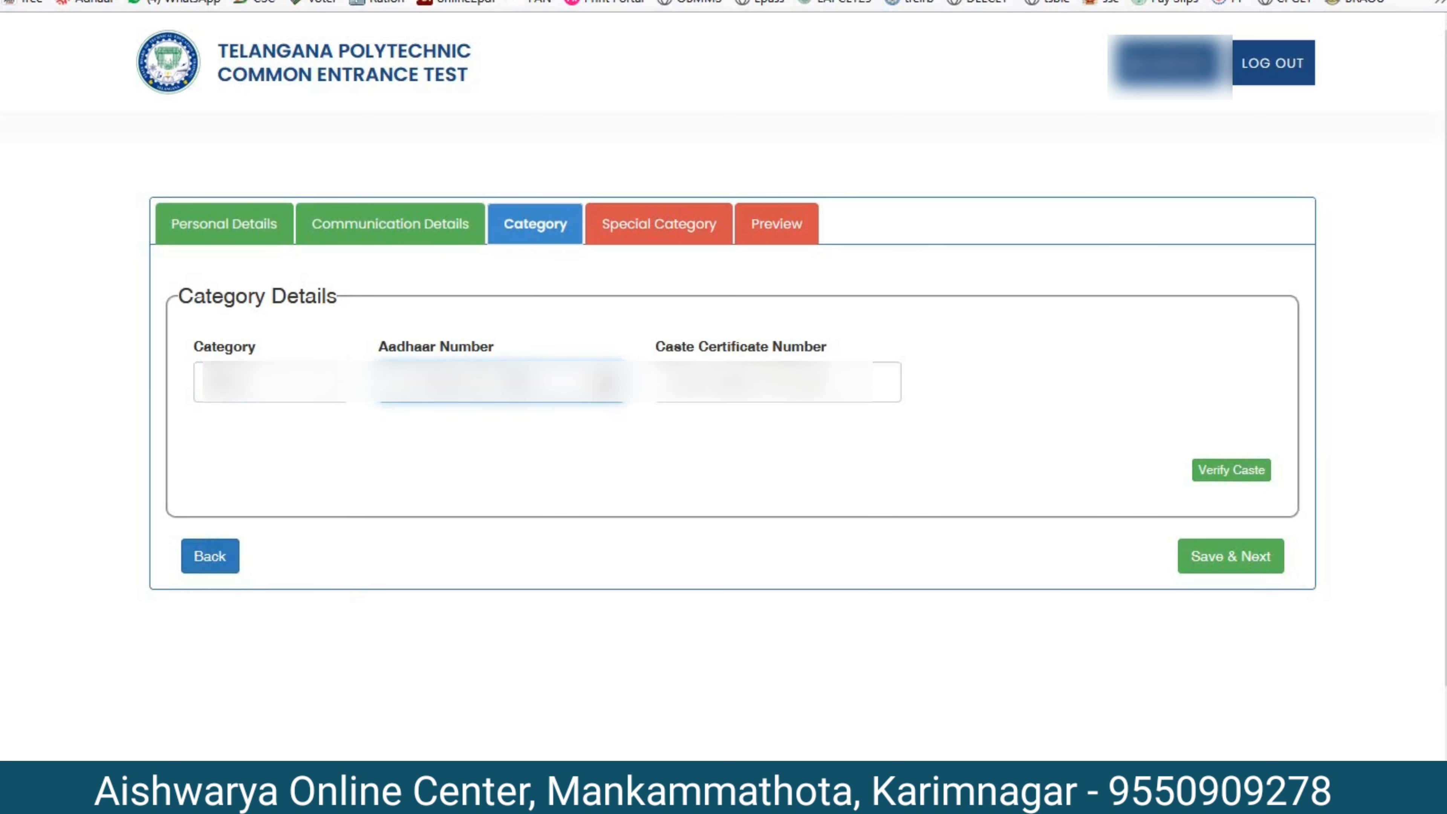
- Verify the caste certificate number, then save the category details
left_click(766, 396)
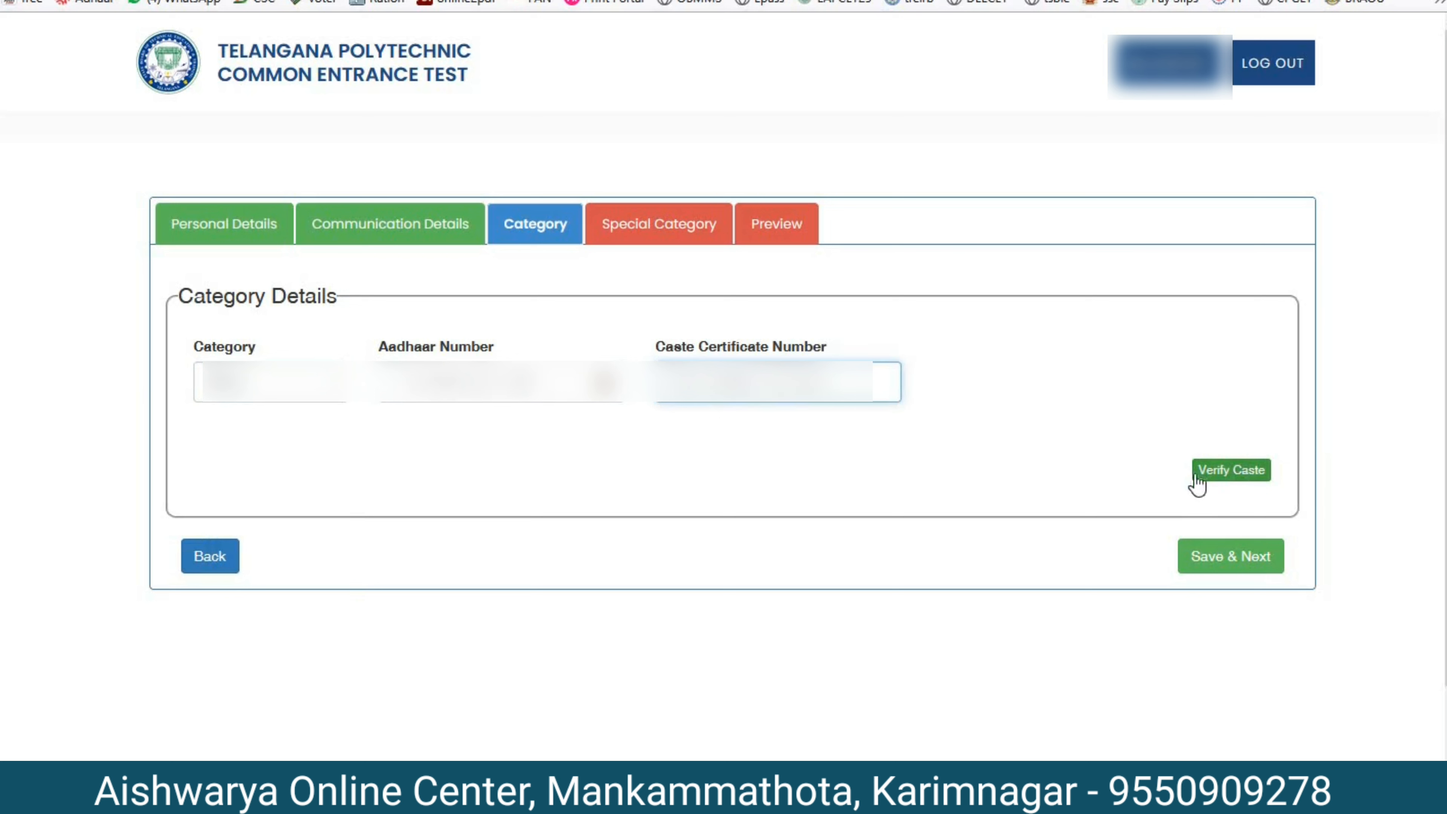
left_click_drag(655, 349, 813, 349)
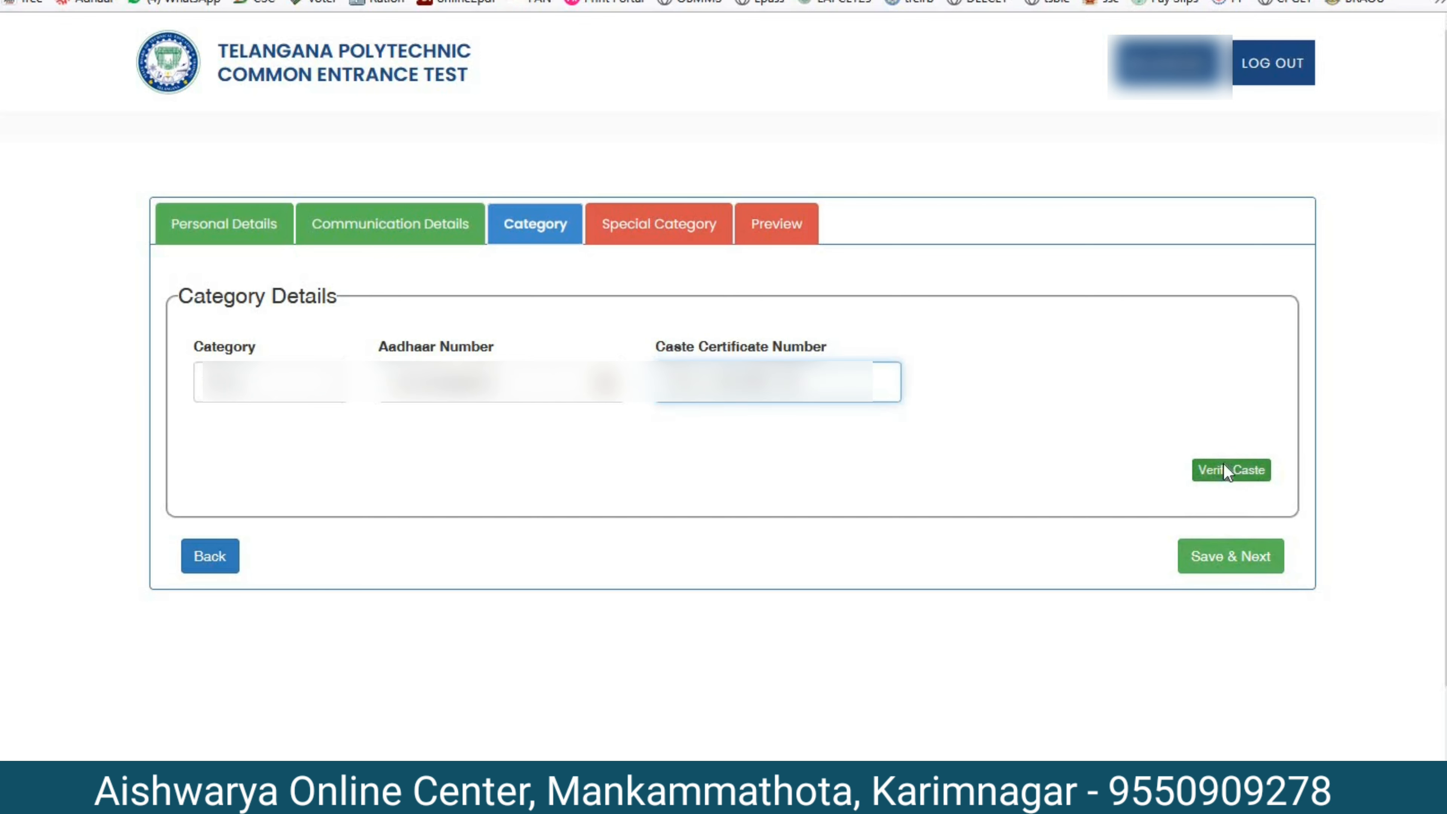
left_click(1225, 469)
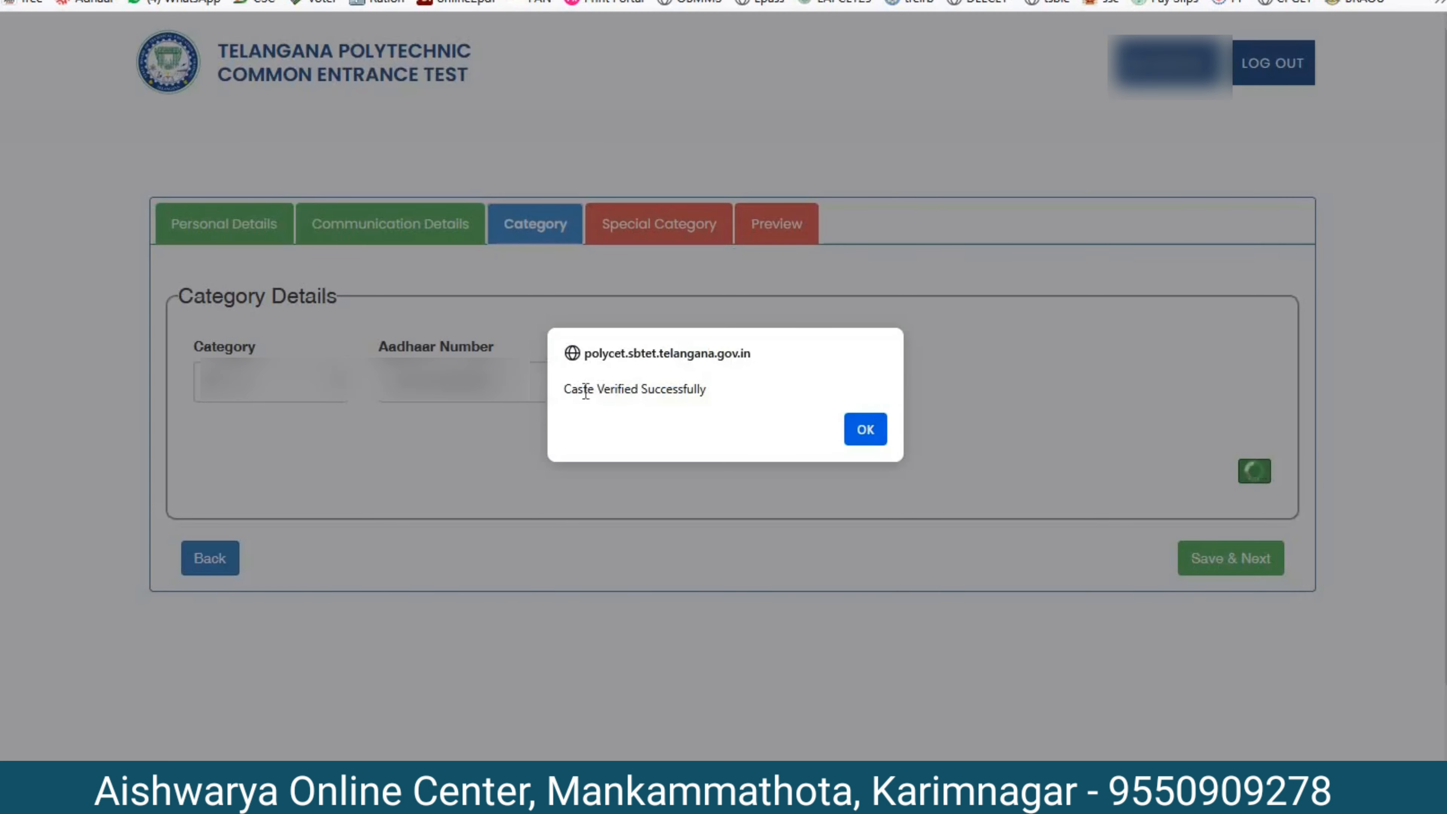
left_click_drag(583, 388, 864, 437)
left_click(863, 438)
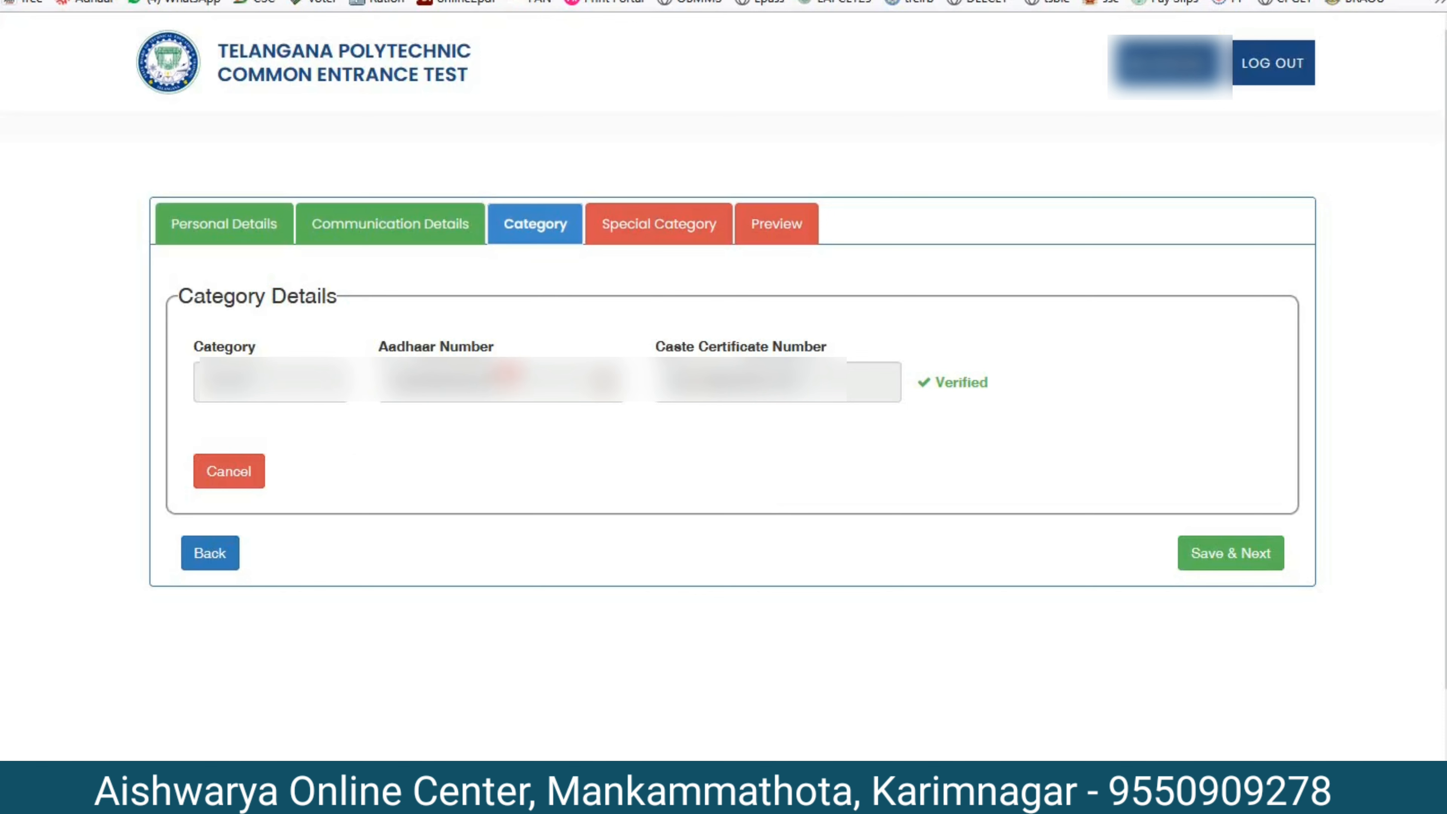
left_click(1216, 558)
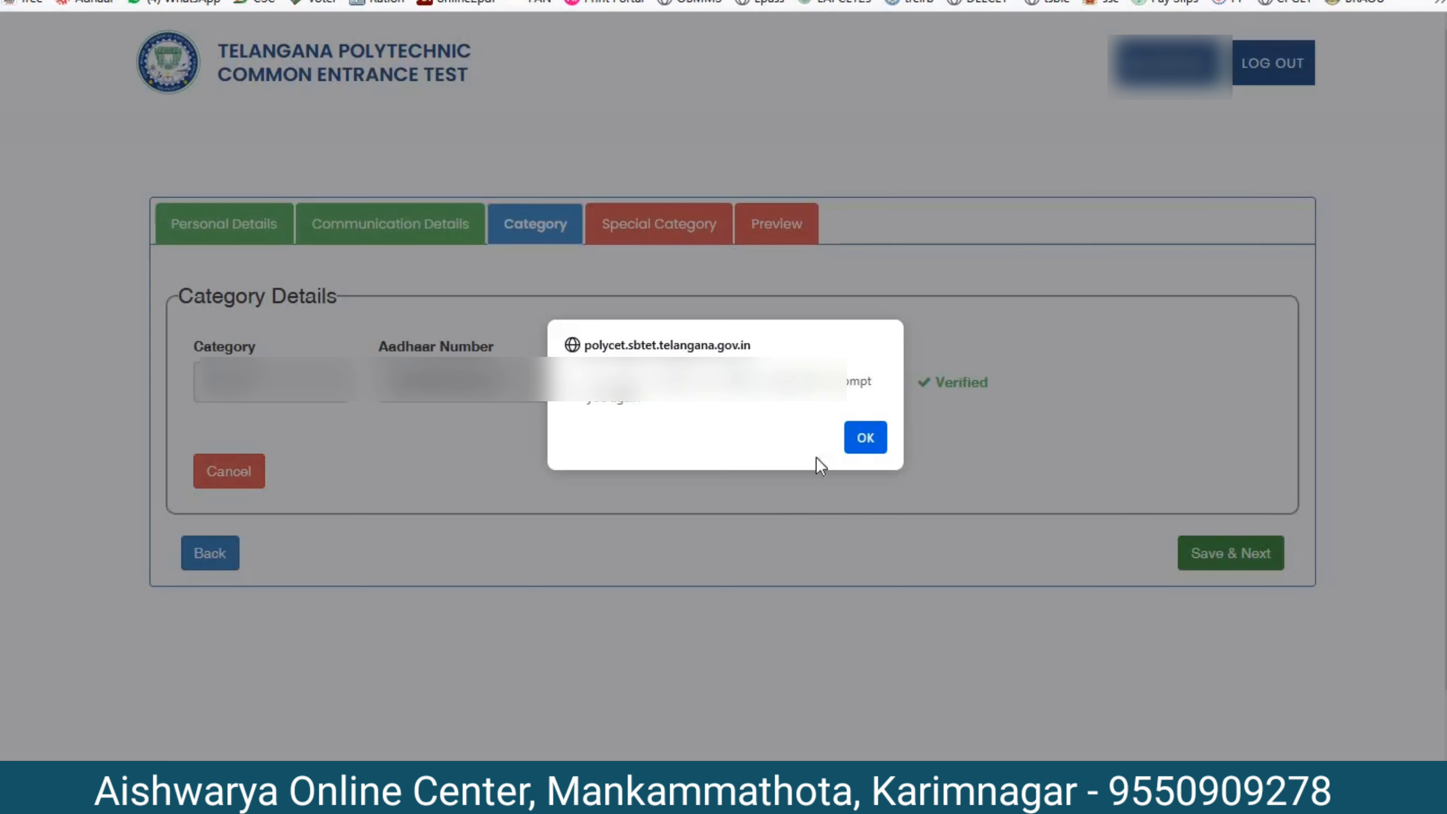
left_click(866, 439)
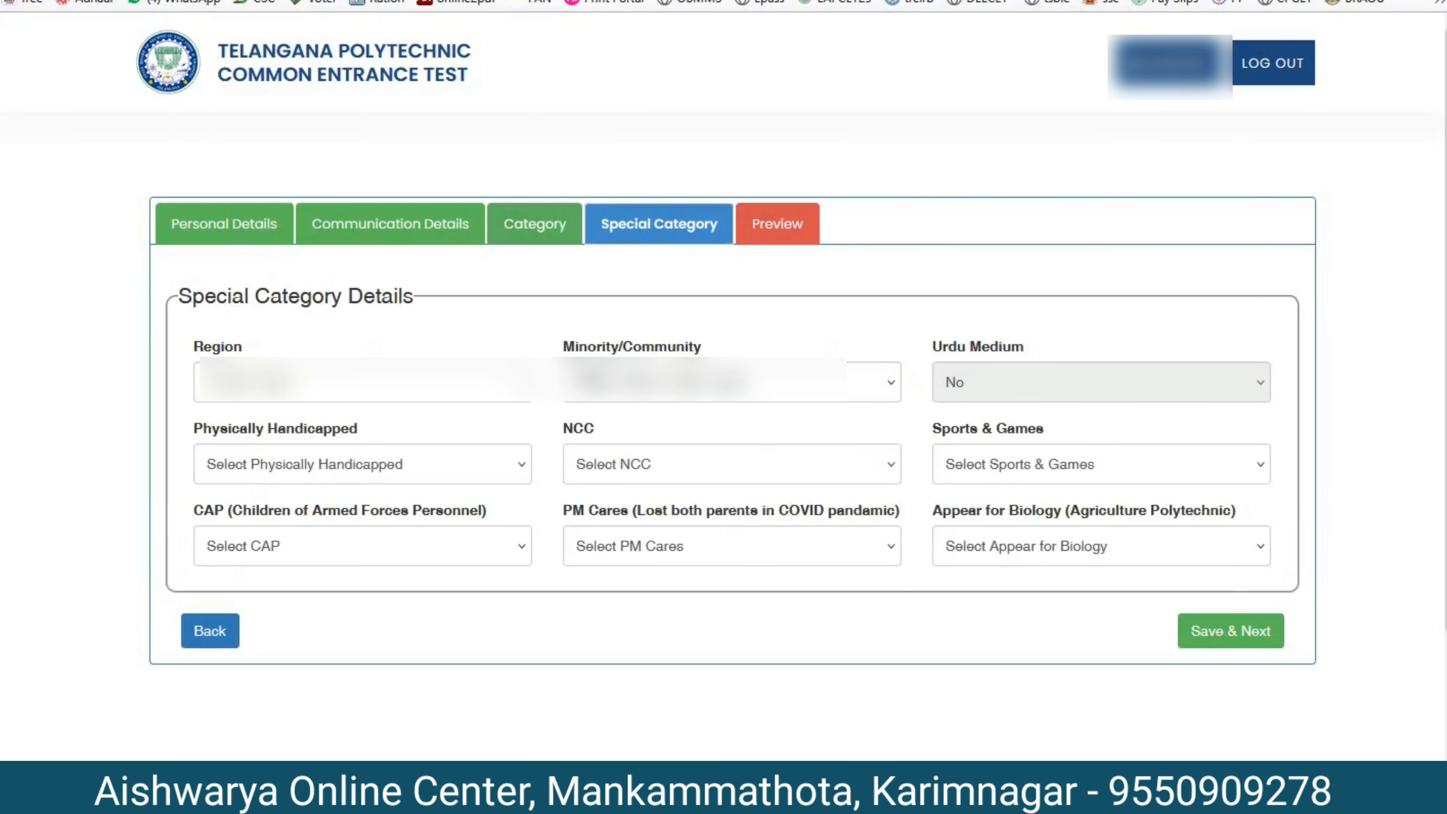
- Pick a region and minority/community option, keeping Urdu Medium at No
left_click(231, 391)
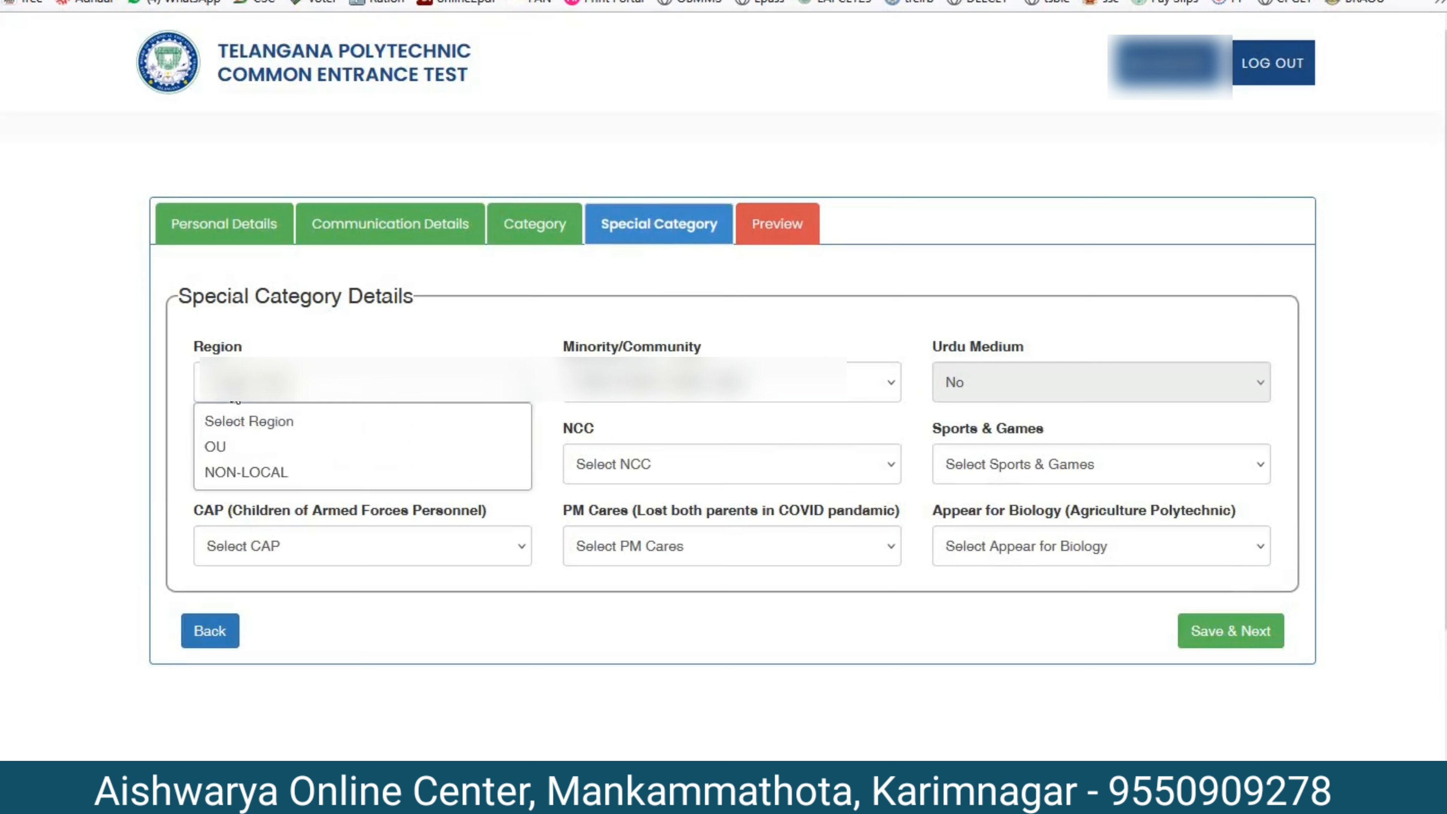
left_click(274, 447)
left_click(627, 382)
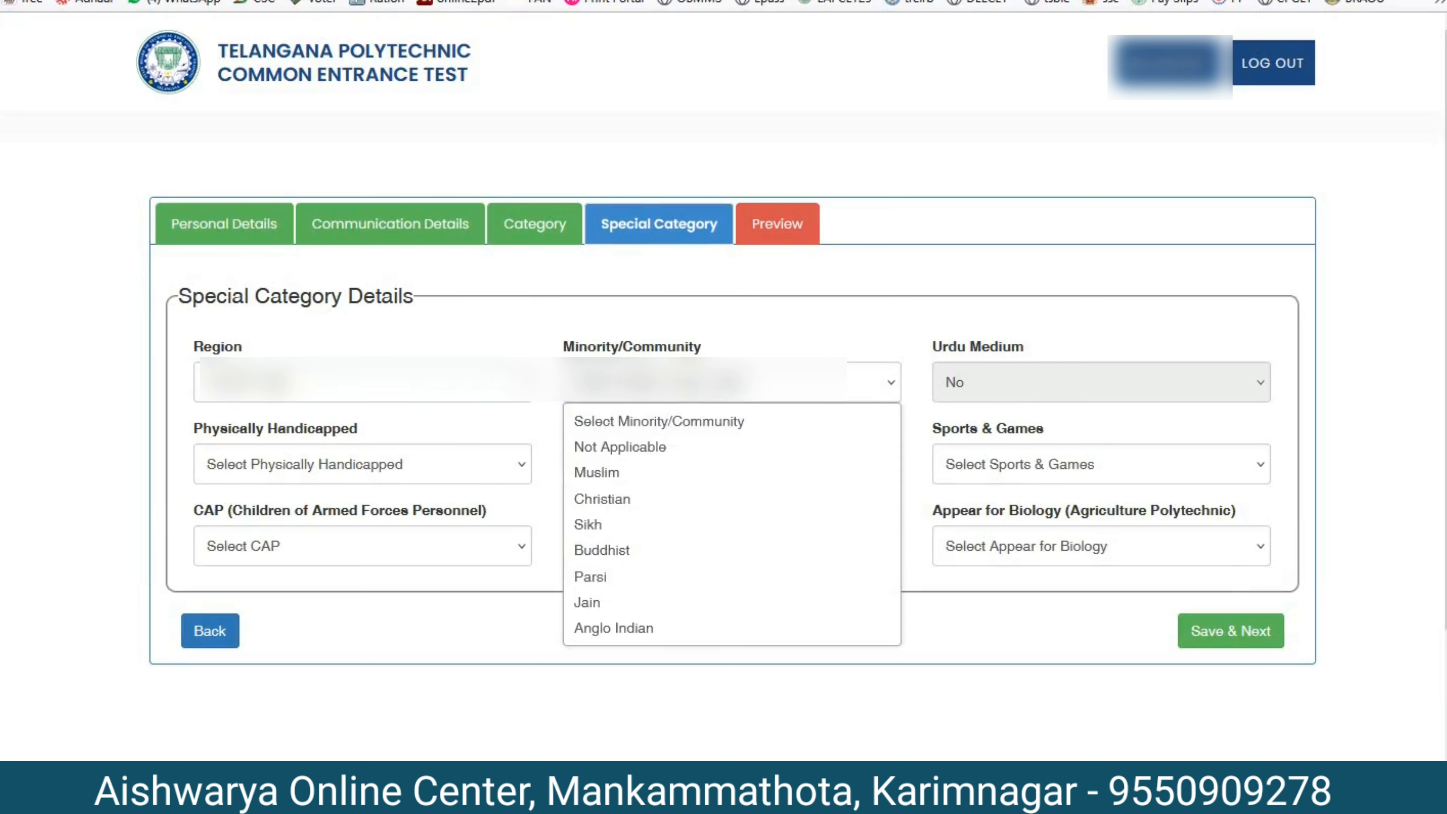
left_click(623, 472)
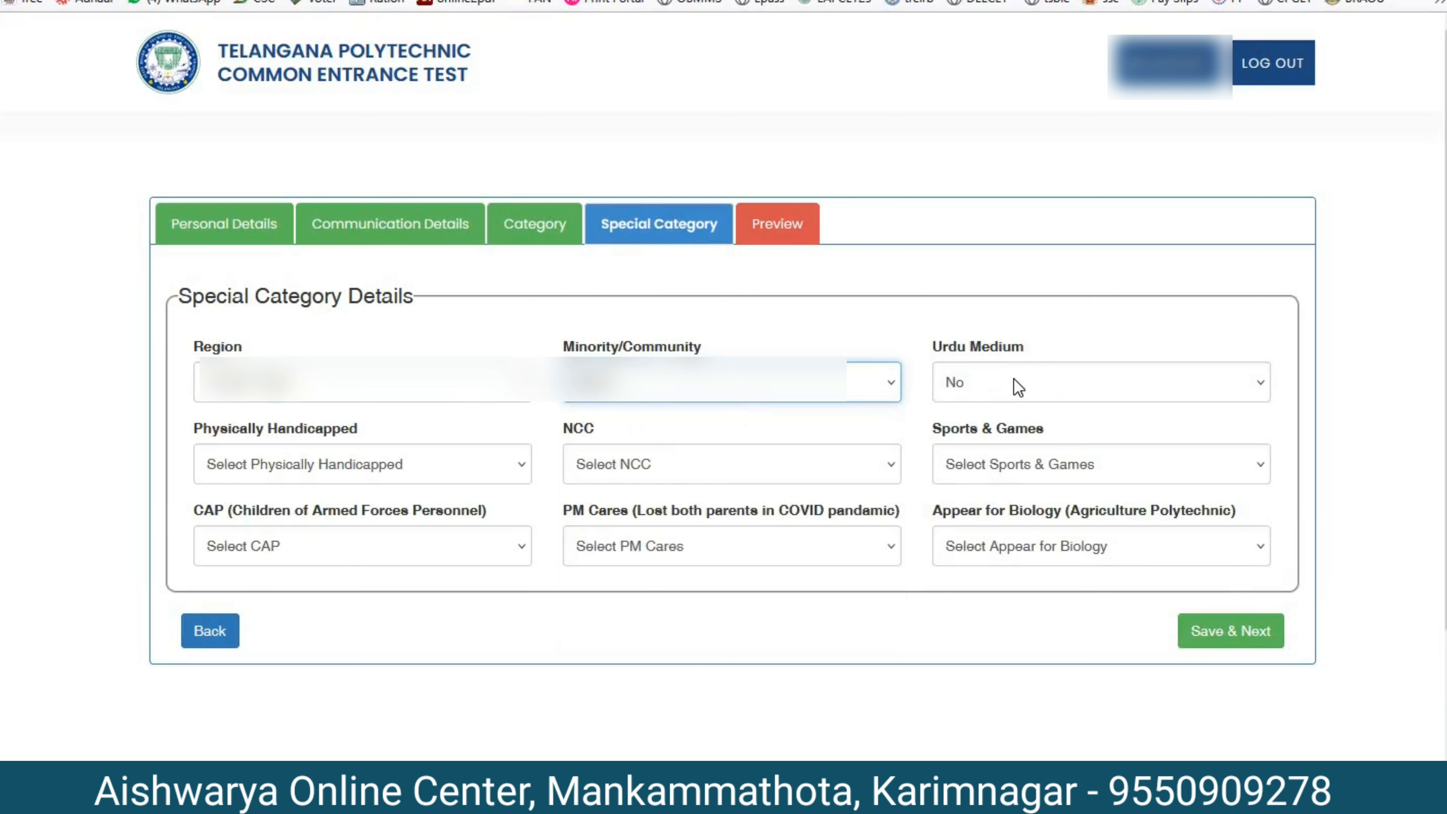
left_click(1027, 386)
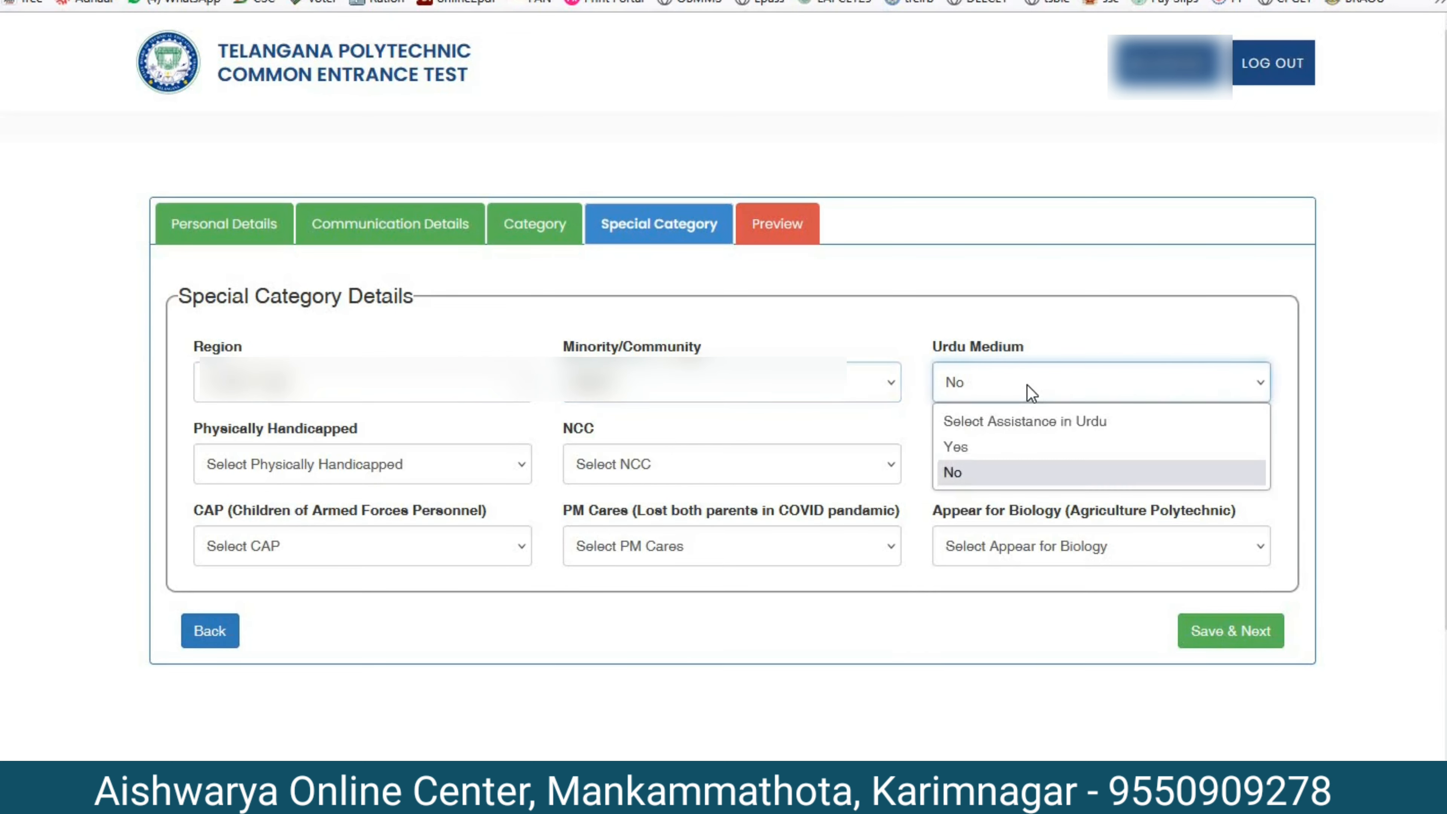
left_click(1020, 394)
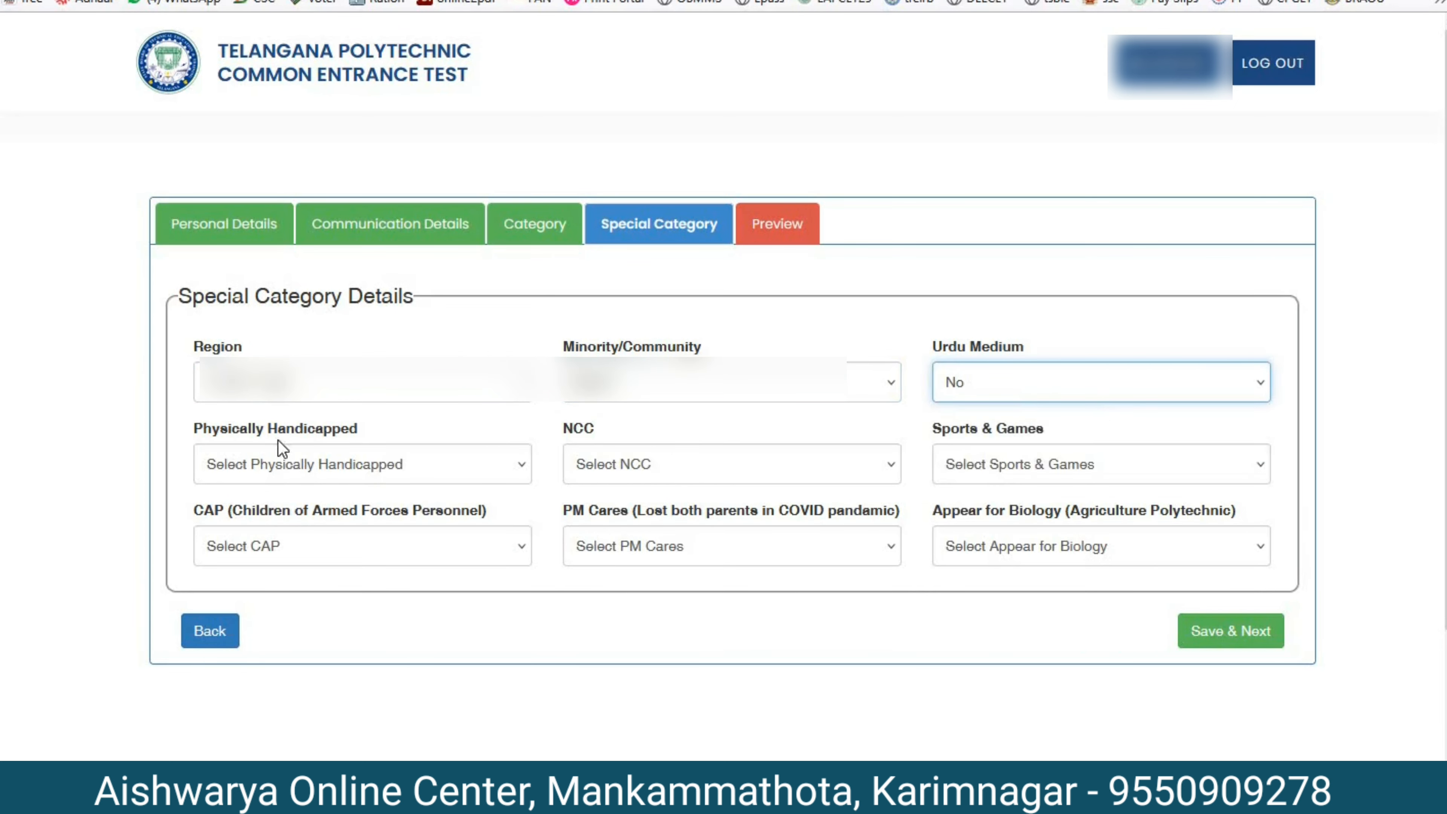
- Set Physically Handicapped, NCC, Sports & Games, CAP, PM Cares and Appear for Biology to No
left_click(355, 478)
left_click(237, 554)
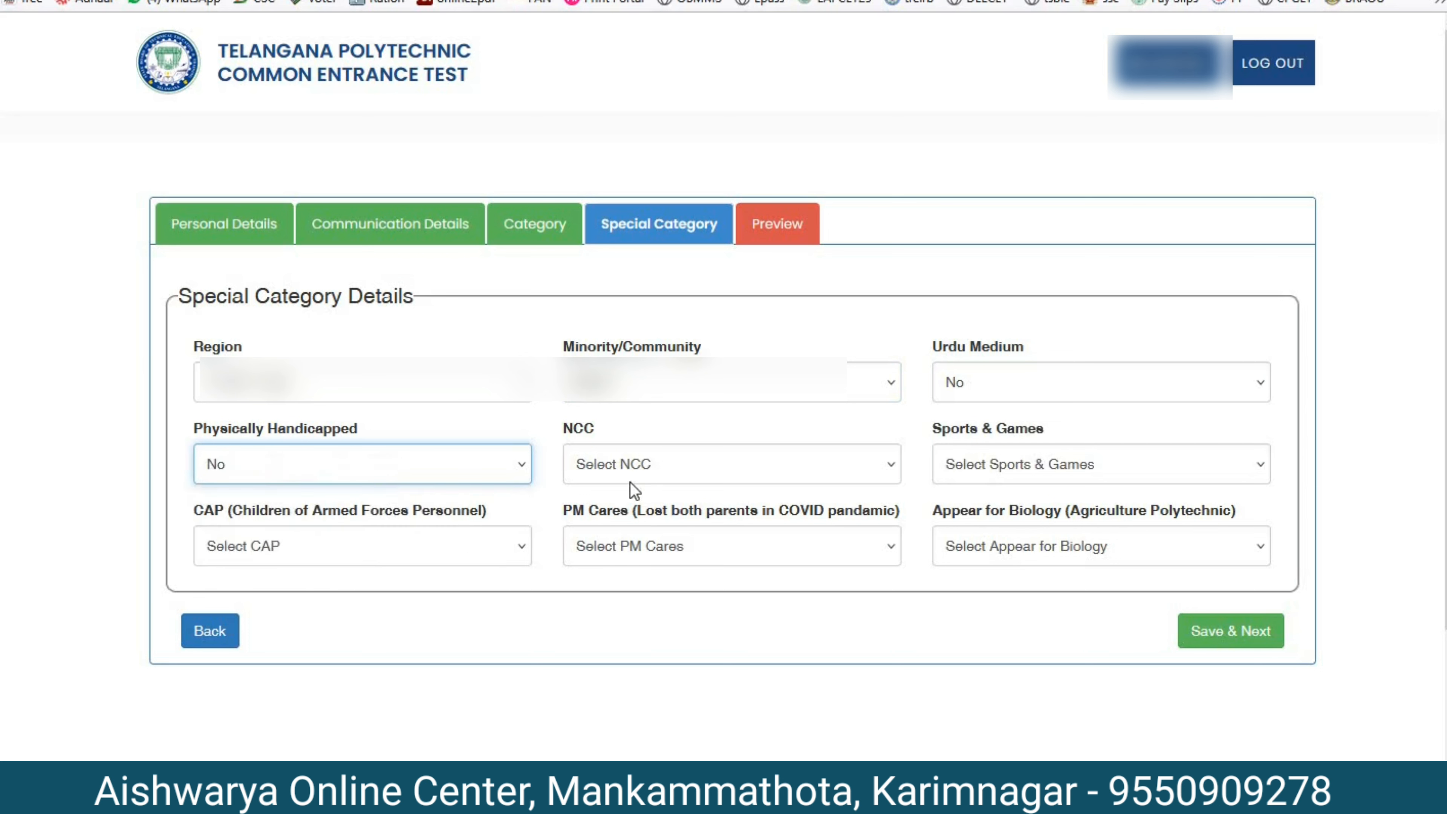
left_click(646, 471)
left_click(592, 557)
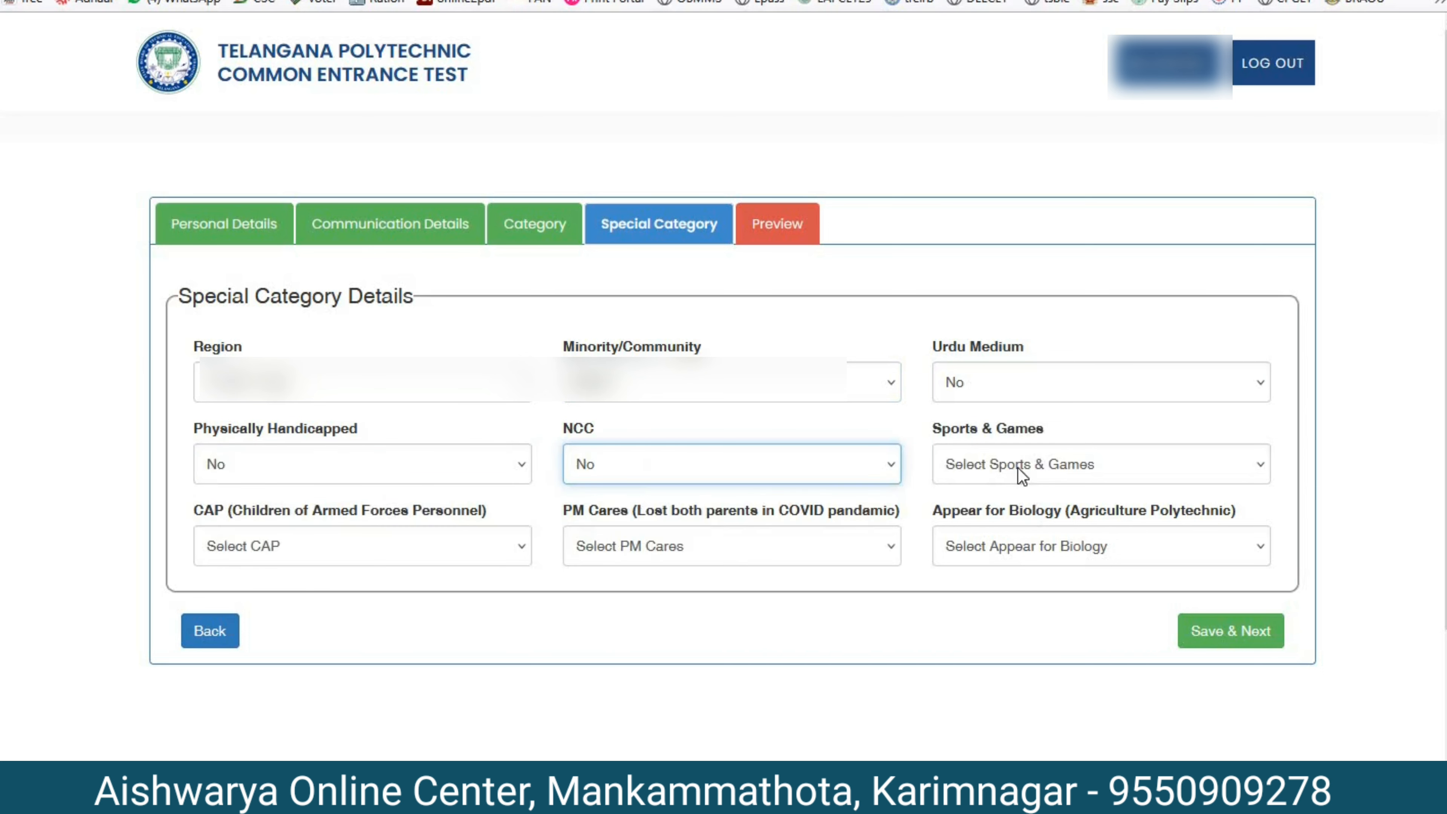
left_click(1006, 463)
left_click(956, 560)
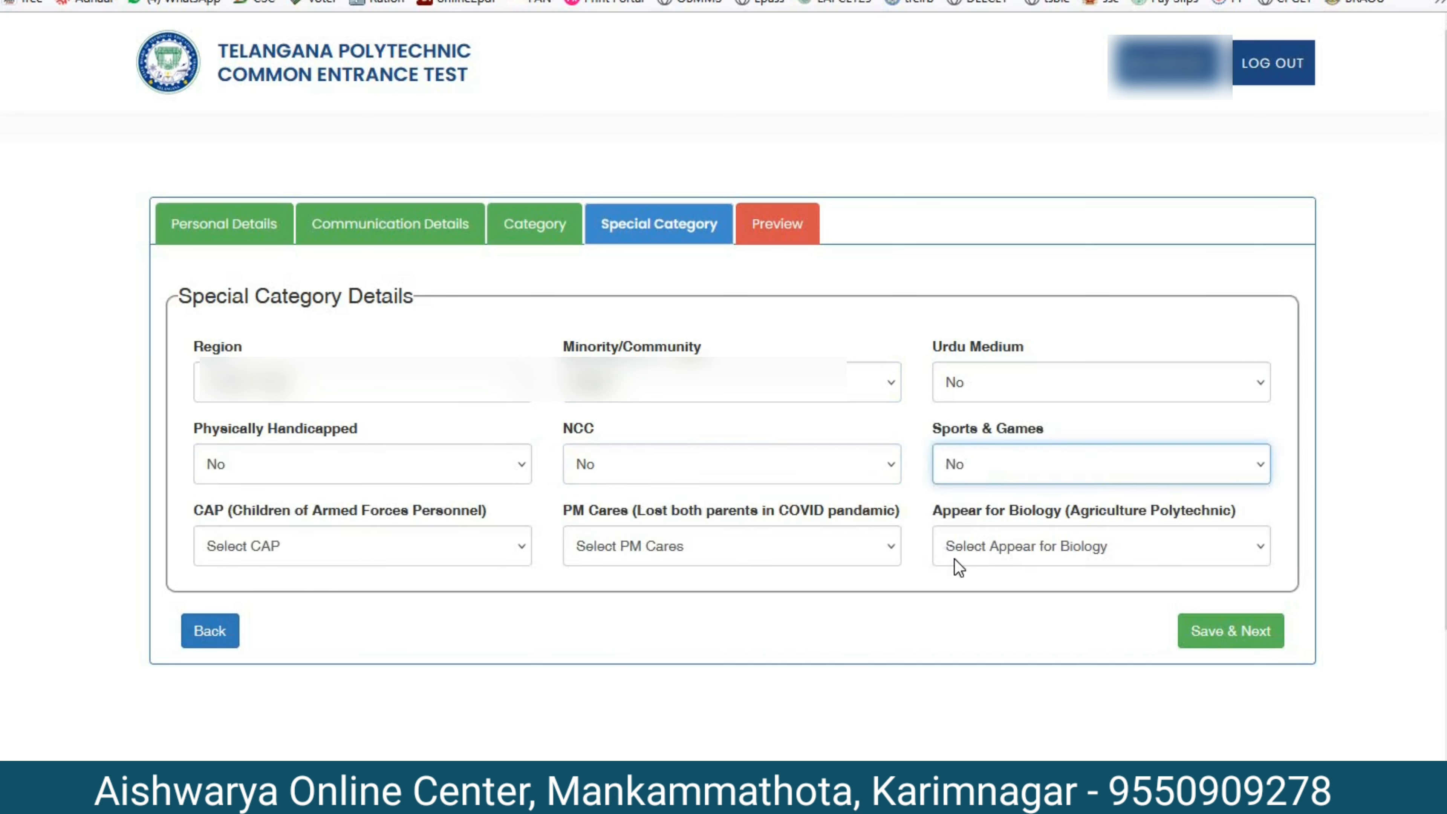
left_click(346, 555)
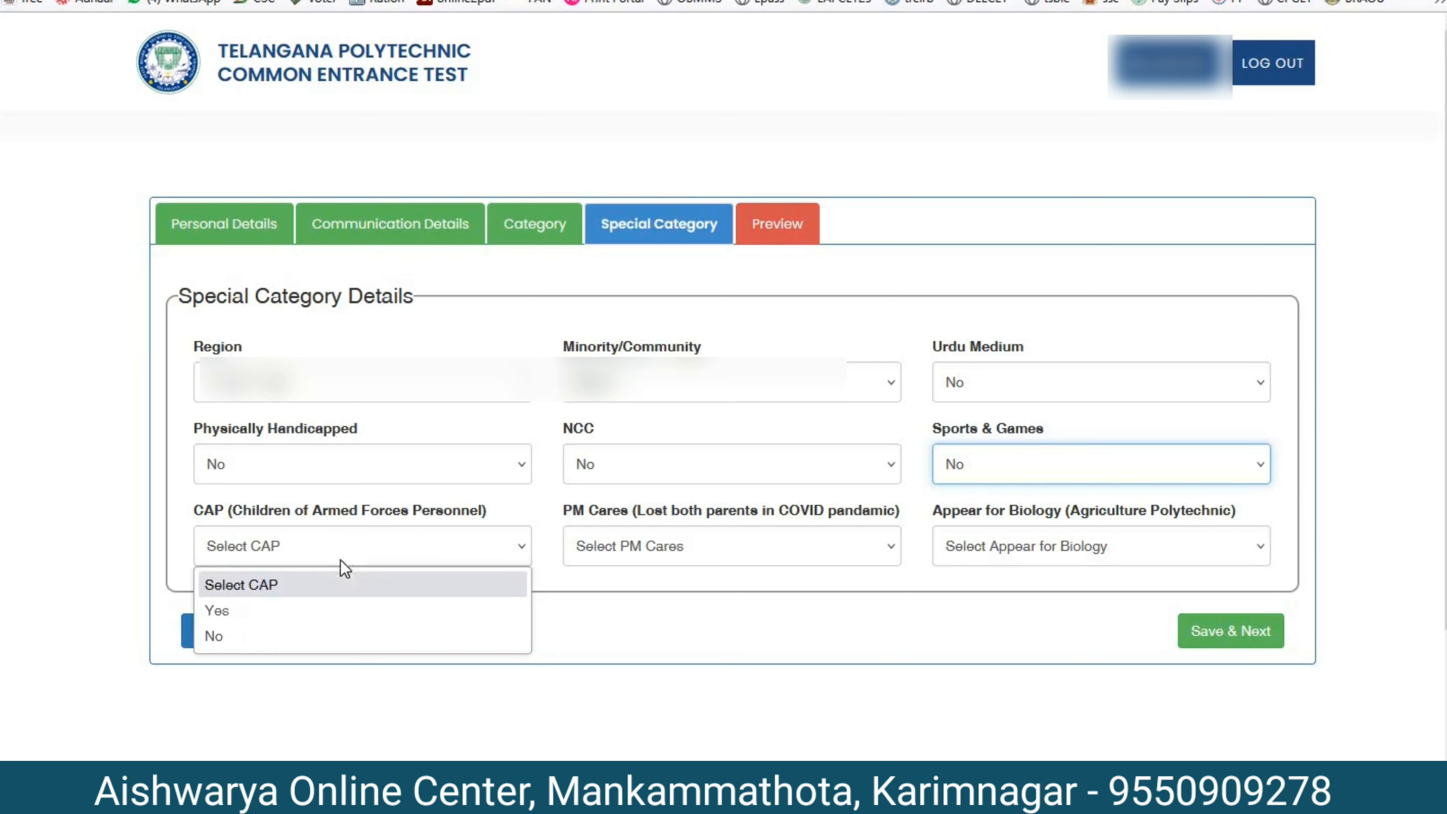
left_click(262, 635)
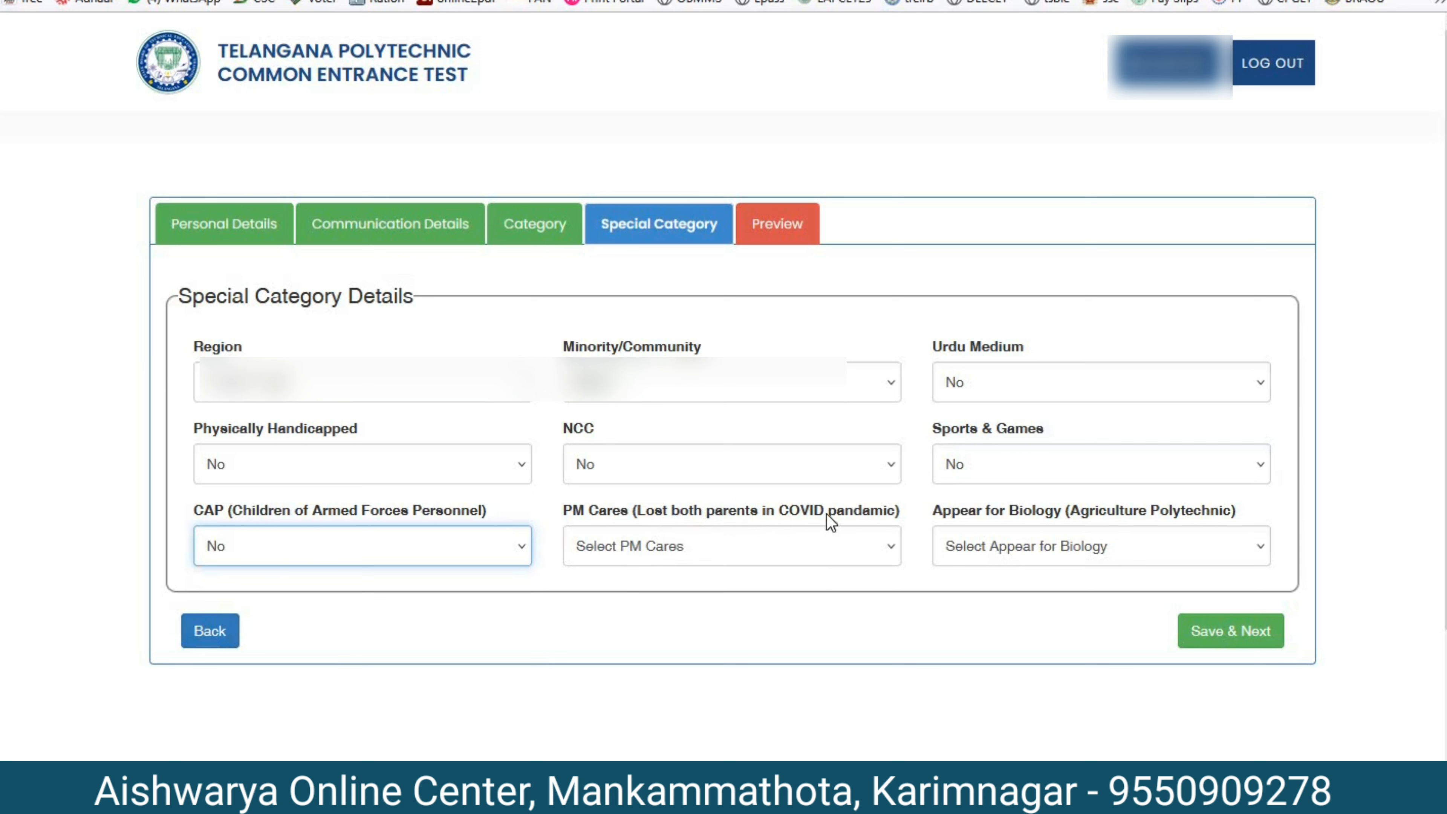
left_click(731, 544)
left_click(601, 634)
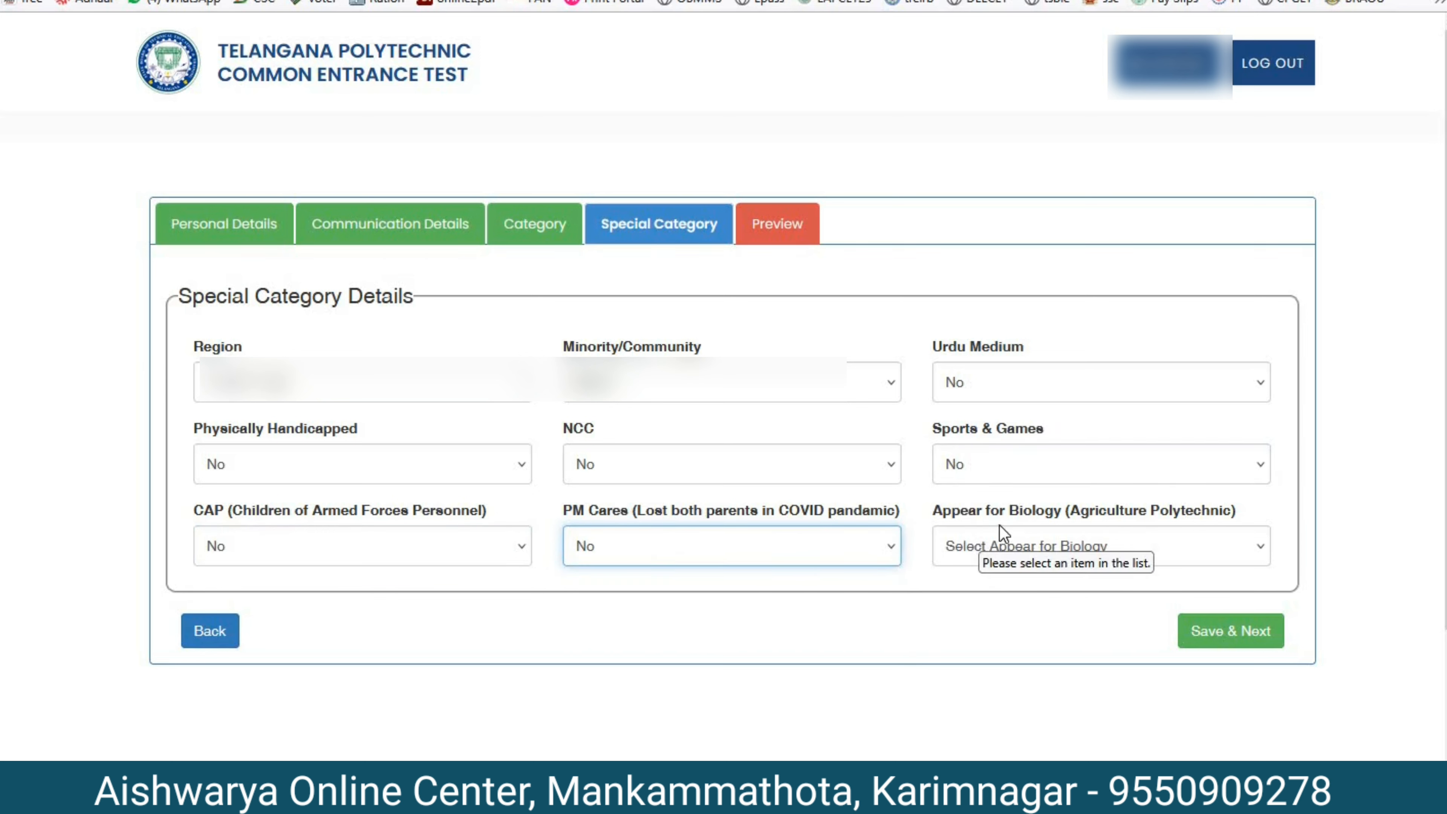
left_click(1063, 547)
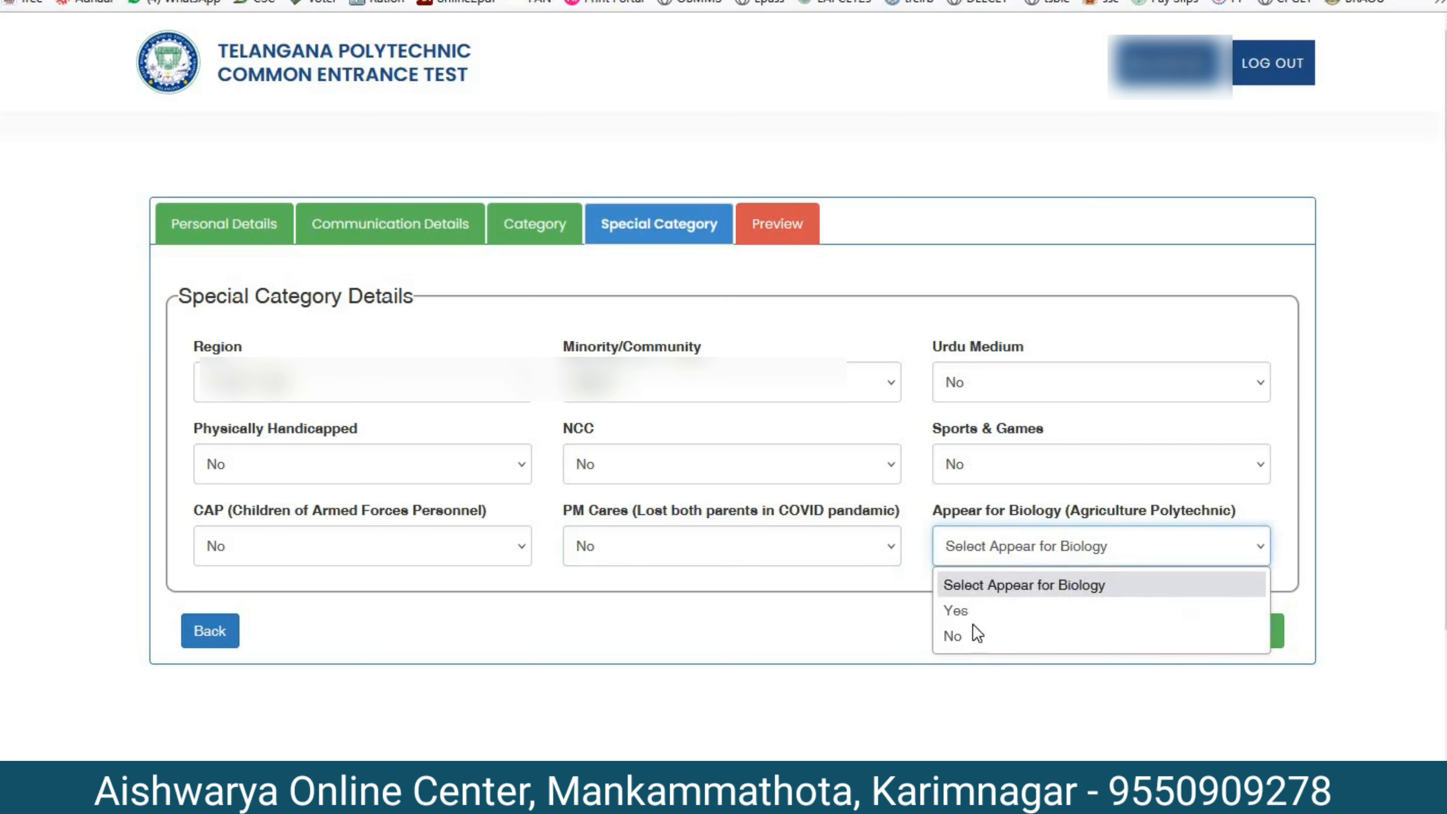
left_click(957, 638)
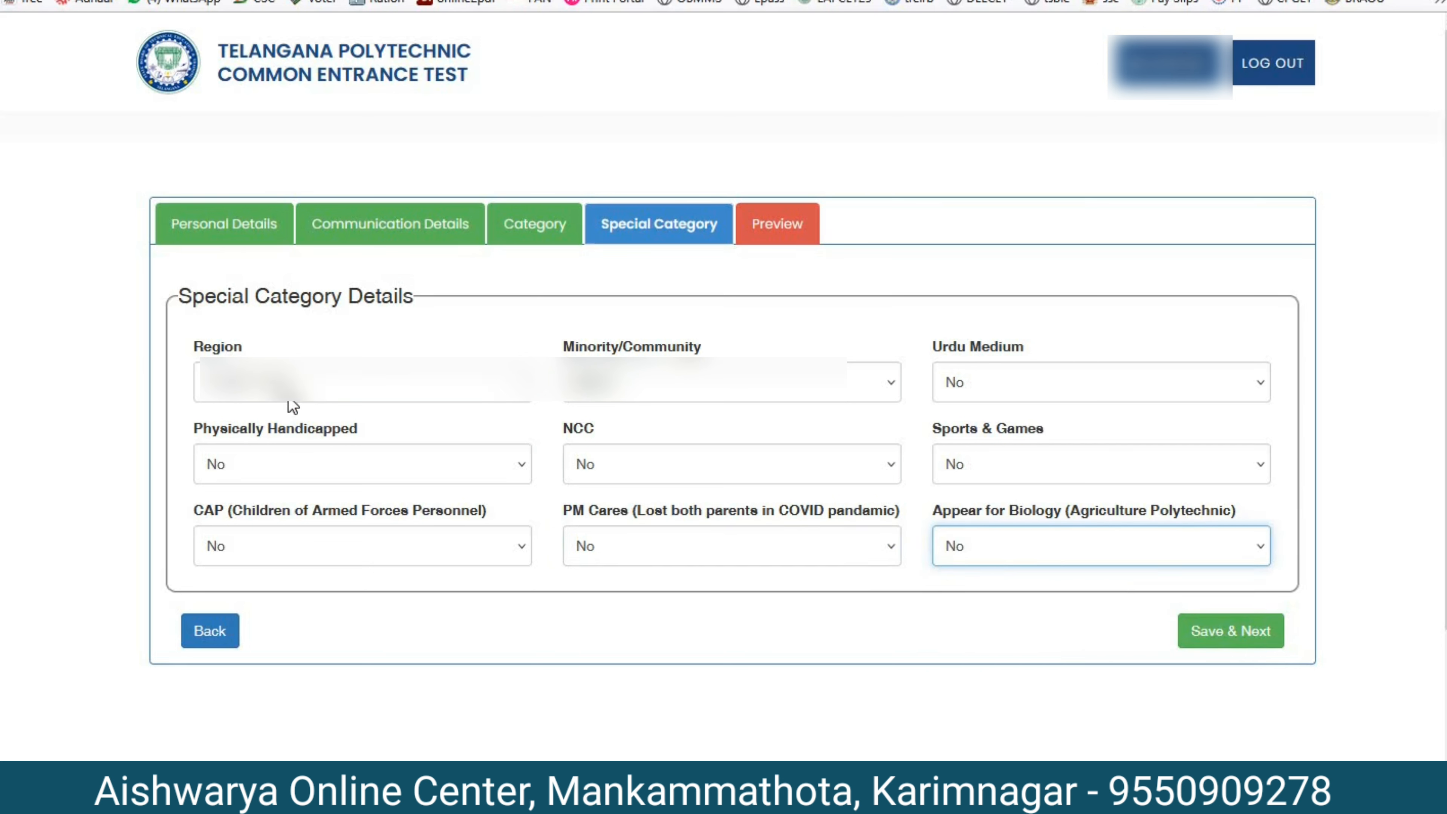
- Set the region to OU and save the special category details
left_click(274, 397)
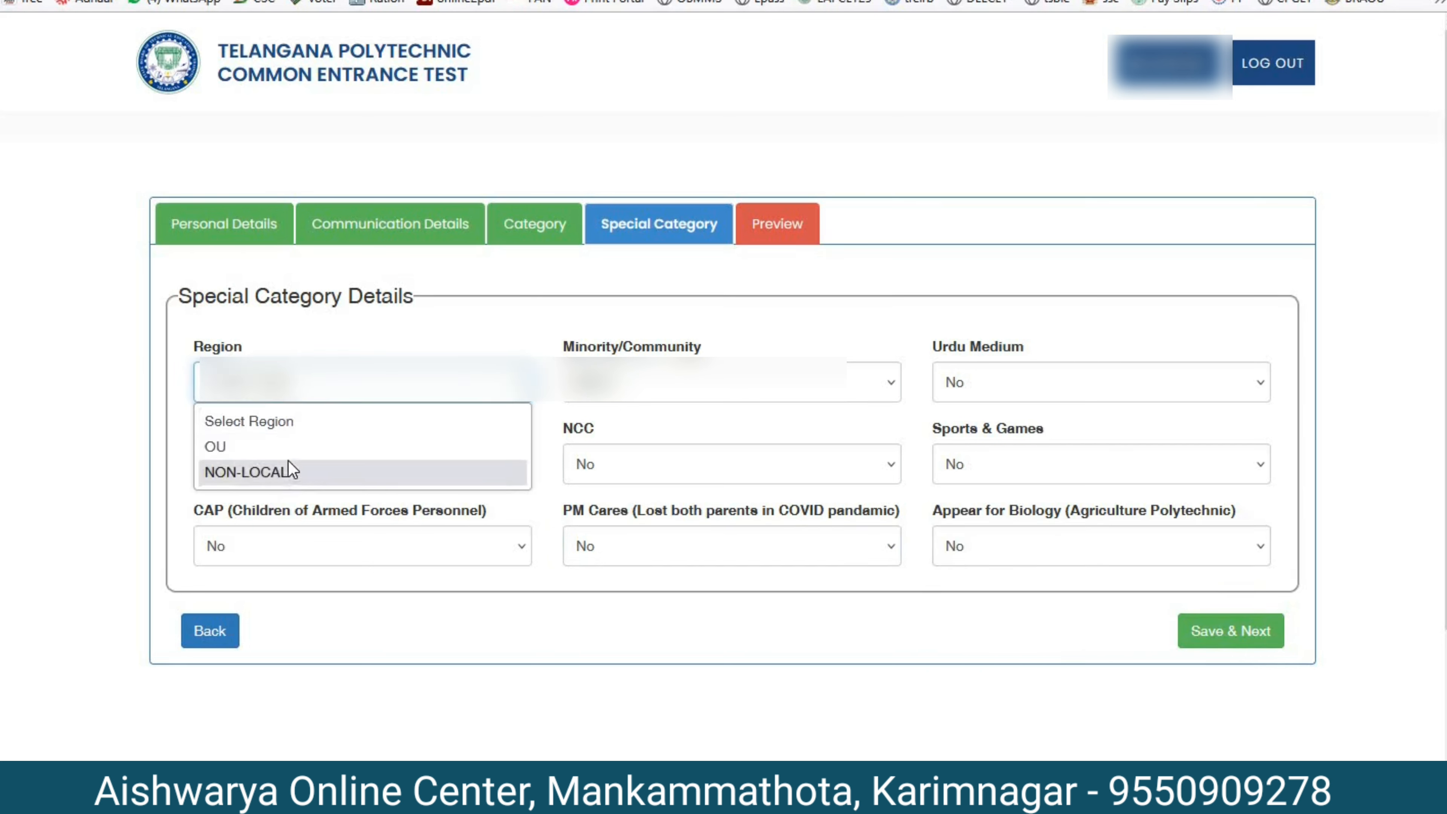
left_click(291, 449)
left_click(601, 607)
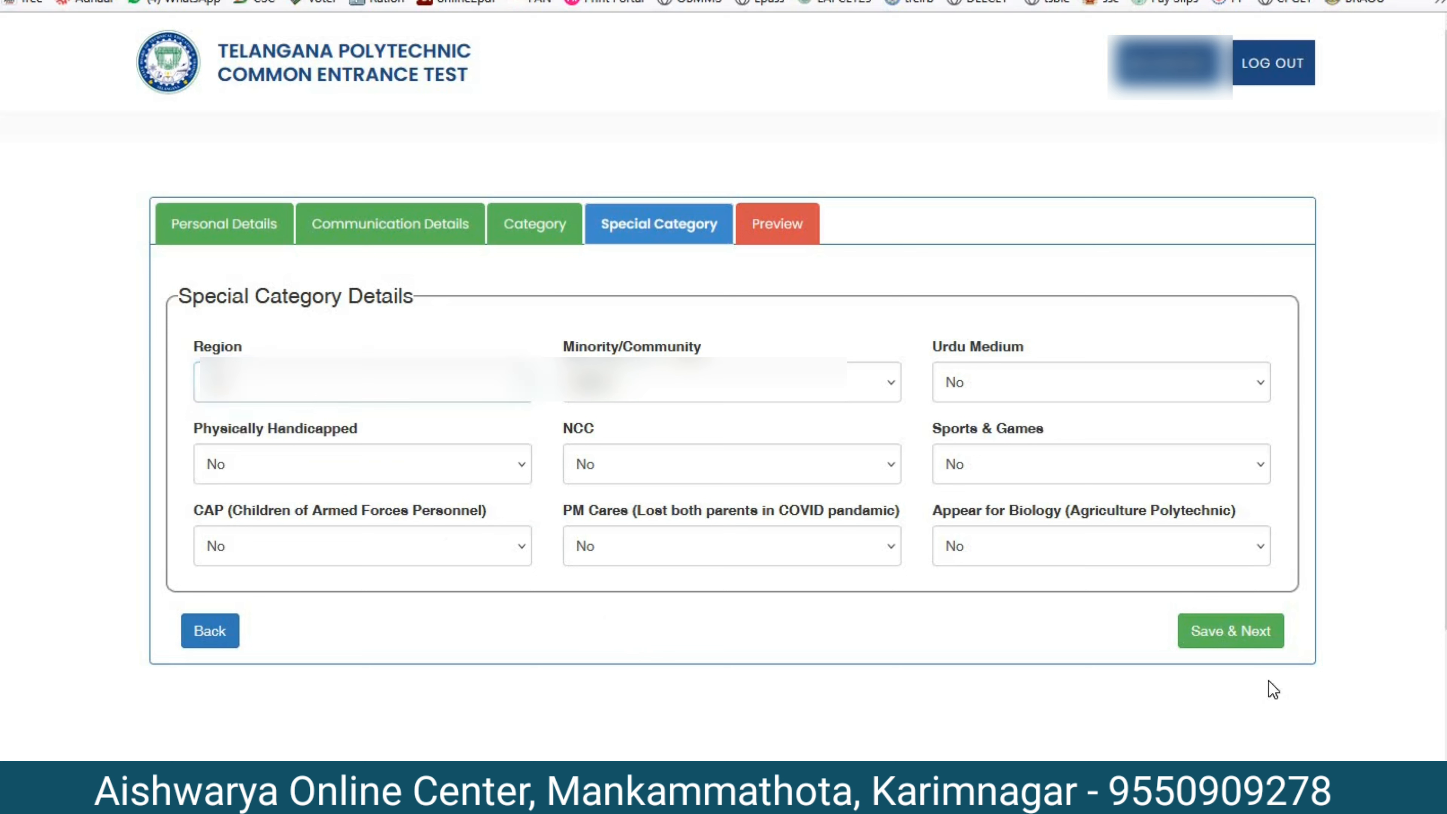
left_click(1222, 638)
- Save the special category details and scroll through the application preview
left_click(1230, 643)
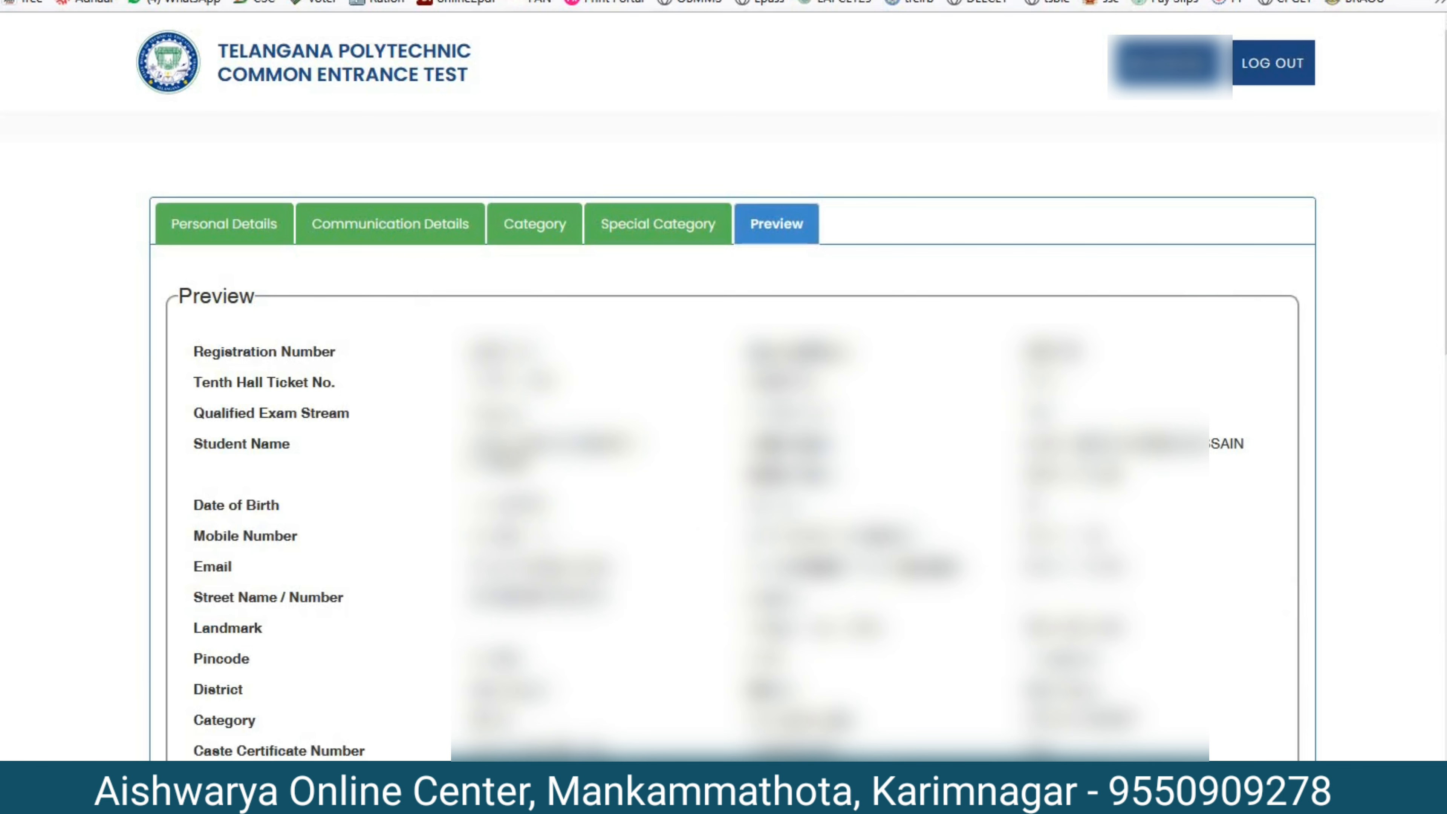
scroll(723, 399, "down", 3)
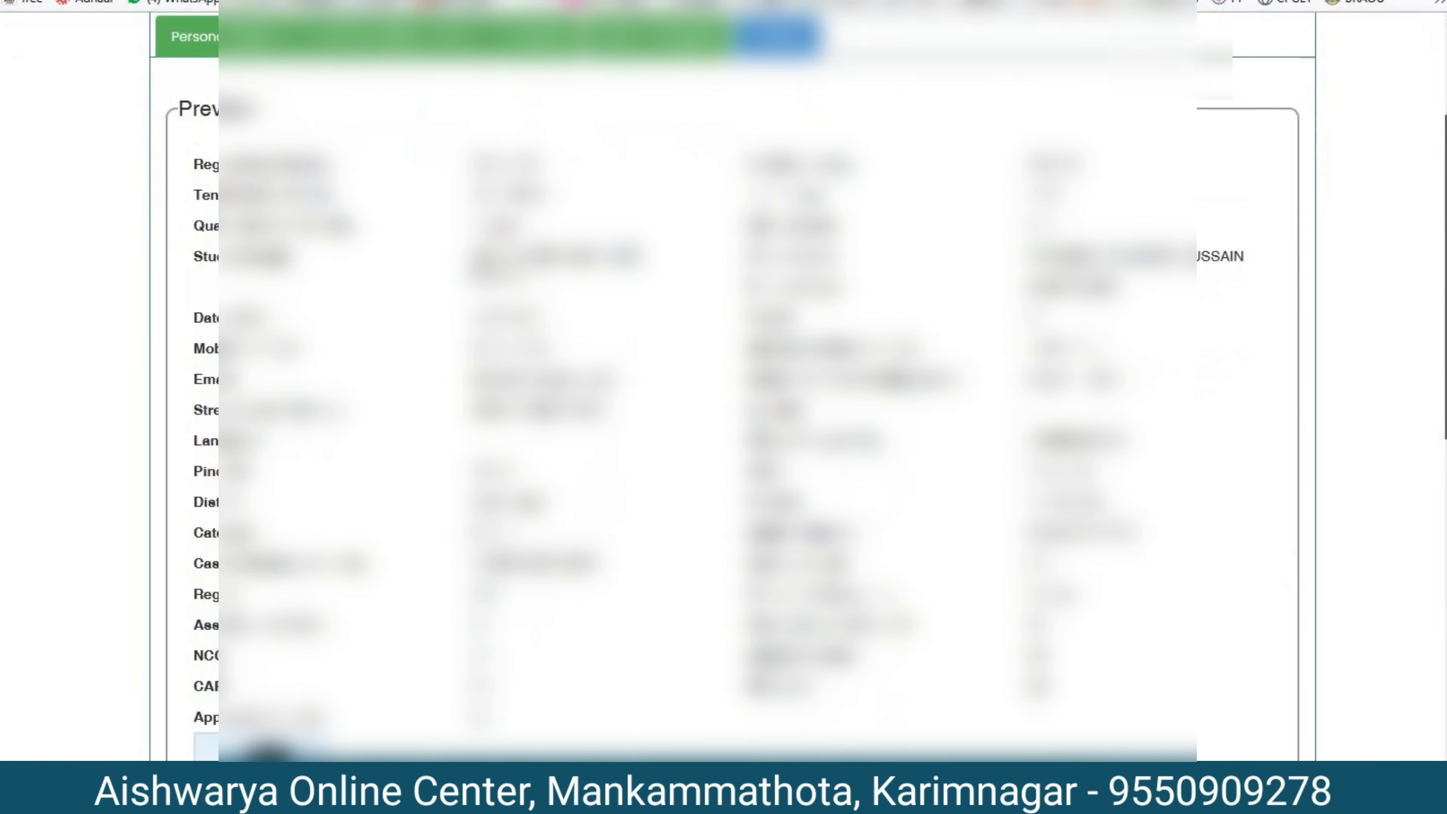
scroll(1237, 359, "down", 1)
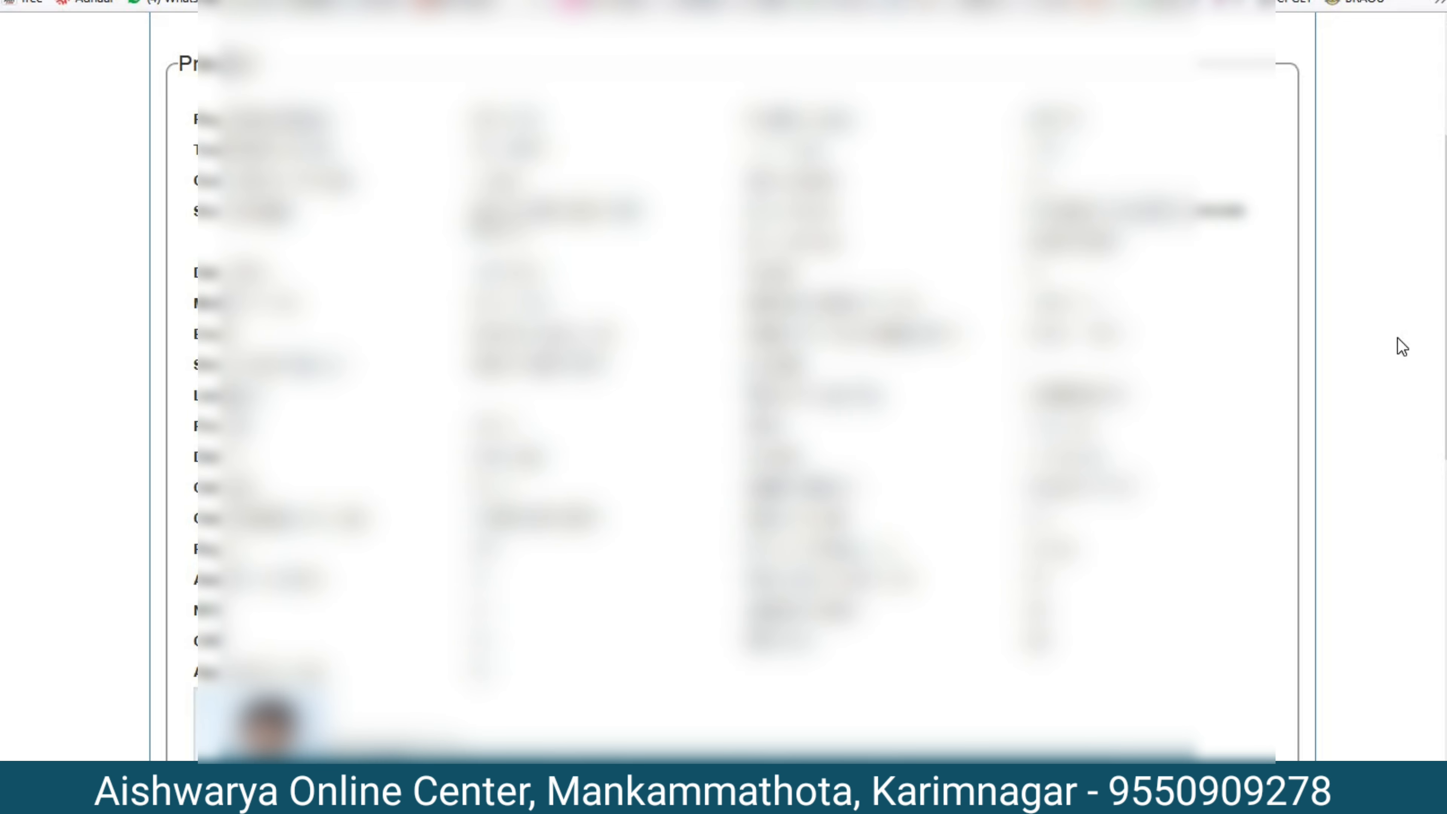
scroll(205, 348, "down", 8)
- Accept the eligibility declaration and submit the application, confirming the submission
left_click(204, 346)
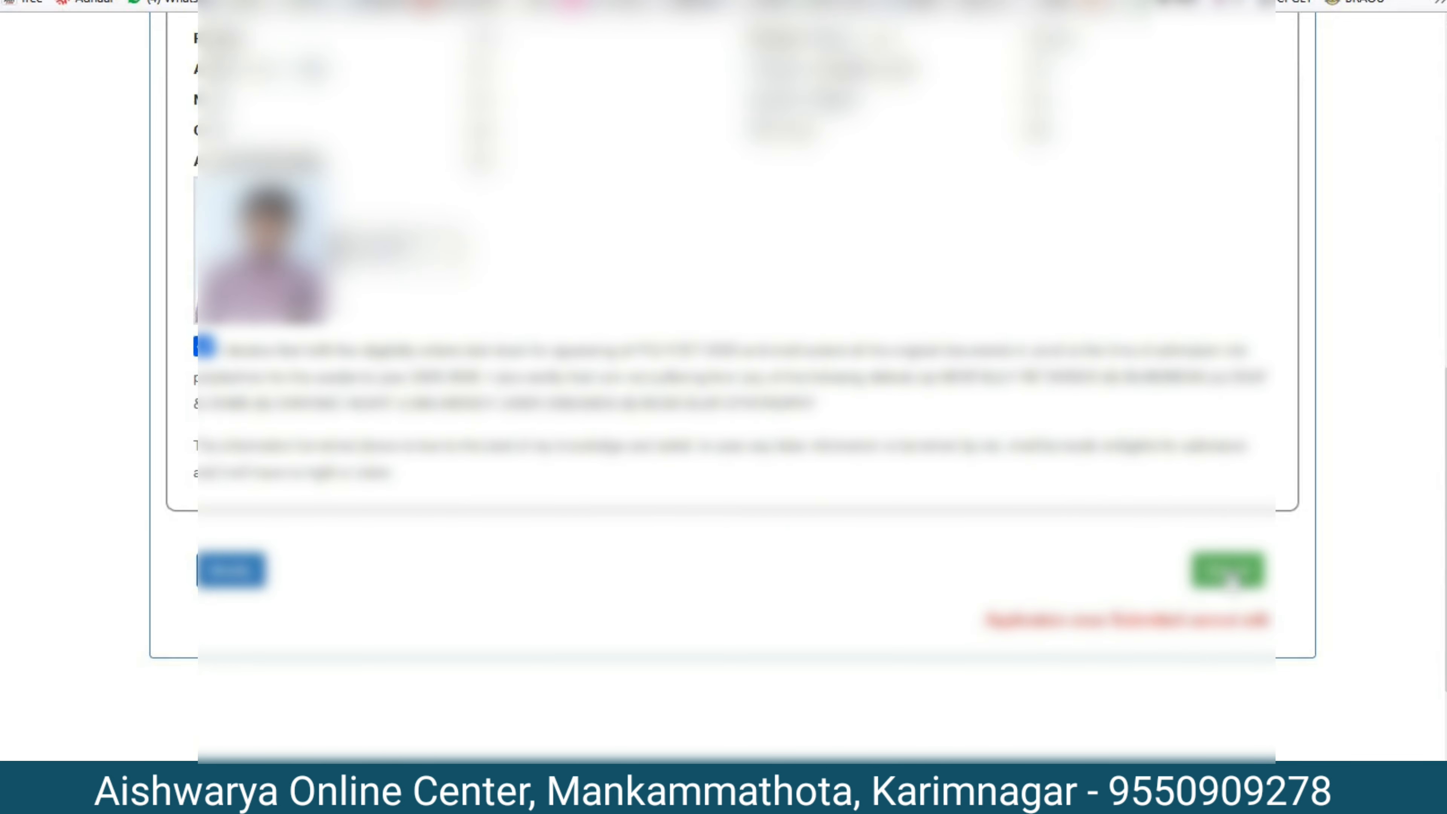
left_click(1231, 581)
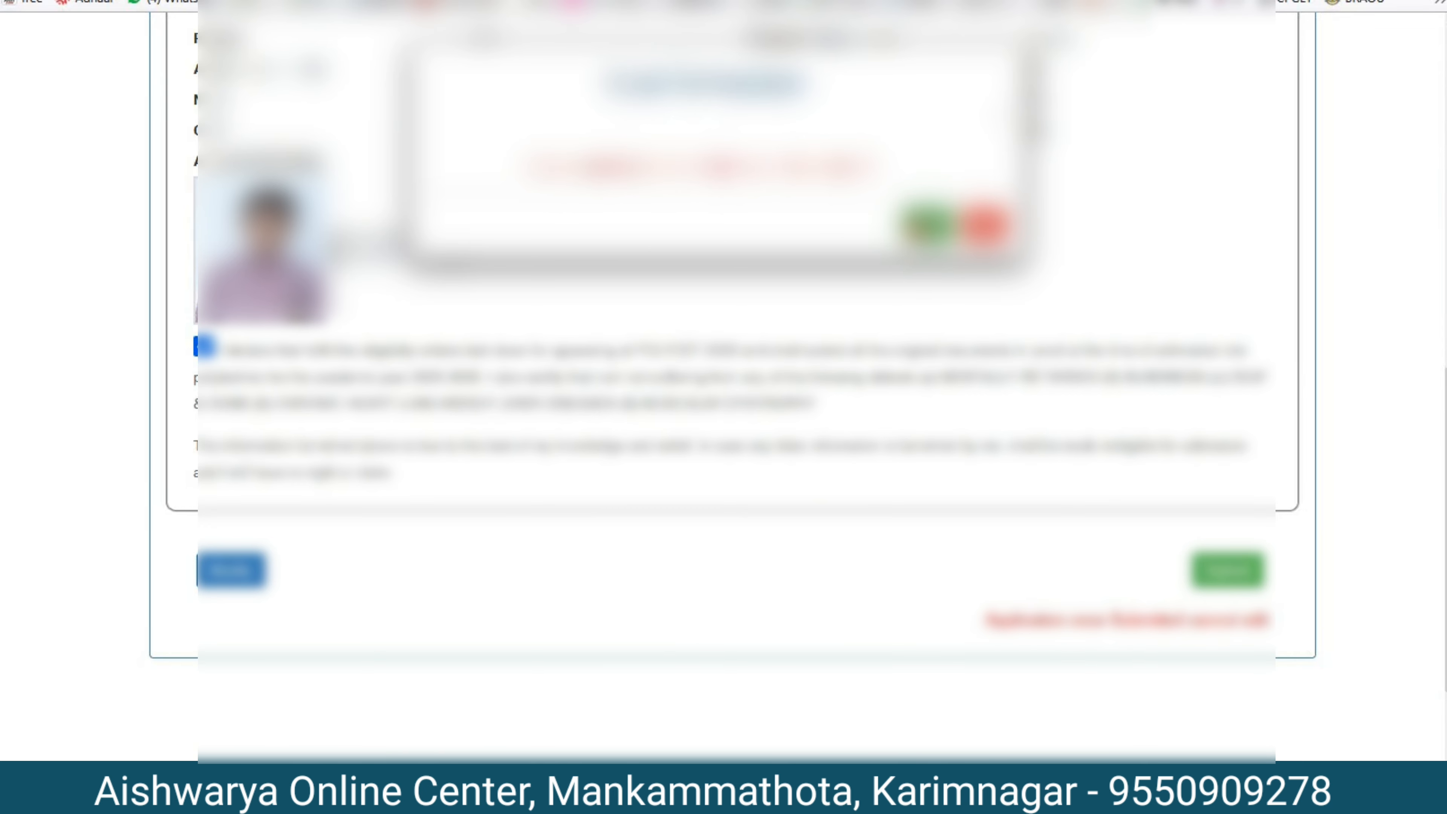
left_click(924, 226)
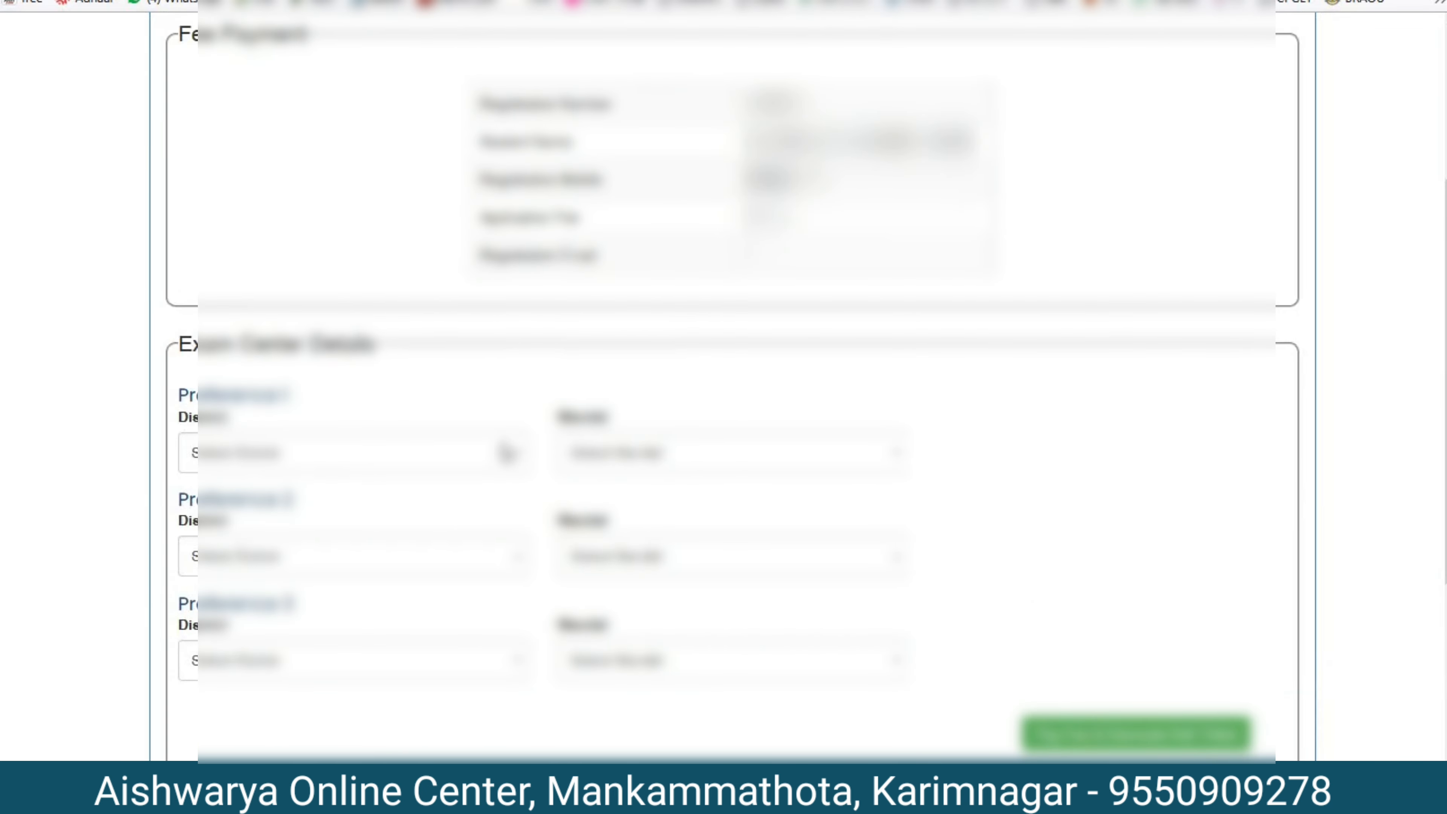
- Set exam centre preferences 1 and 2 to Karimnagar district, each with a mandal
left_click_drag(211, 368, 364, 350)
left_click(309, 465)
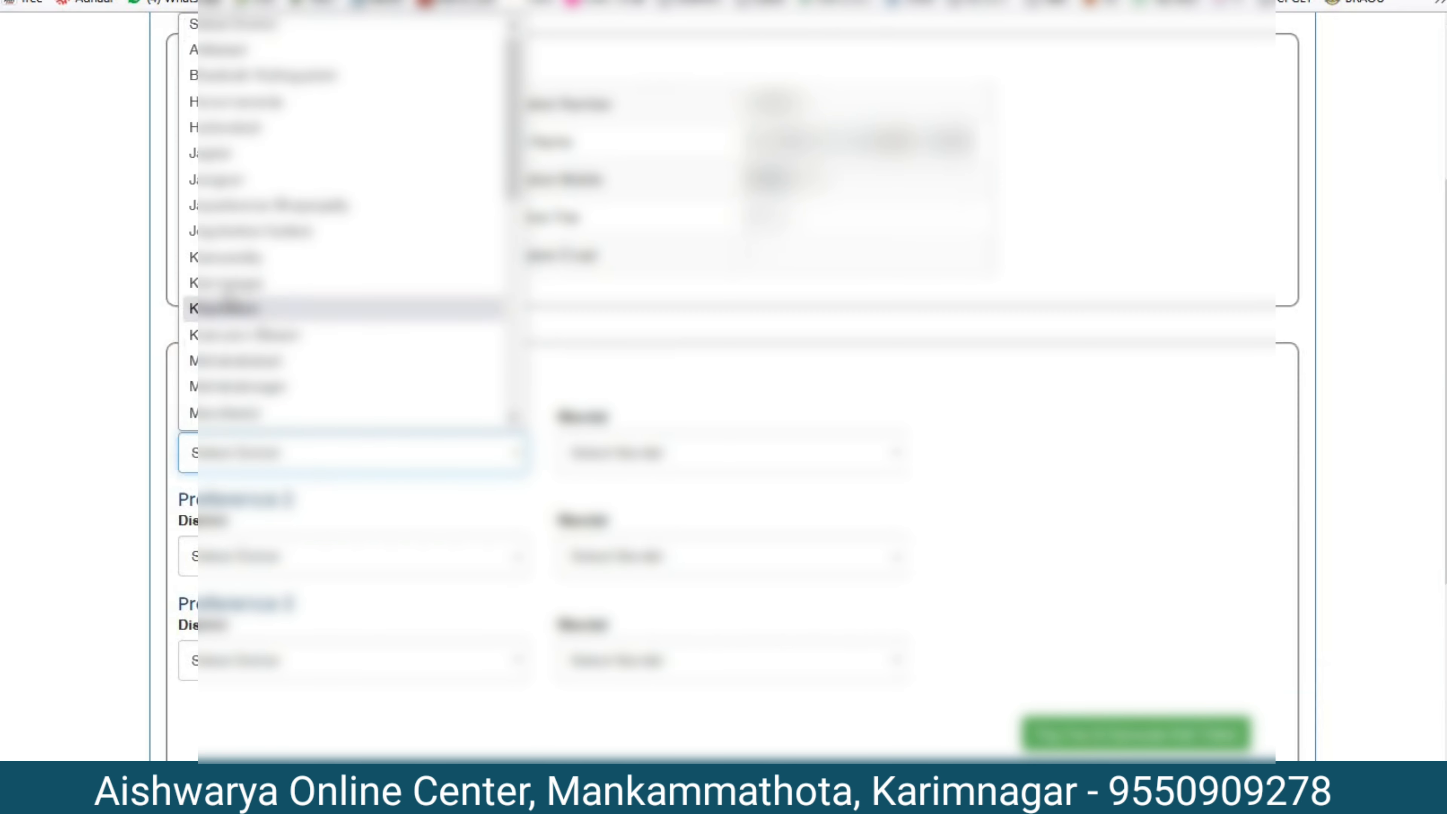
left_click(245, 290)
left_click(658, 451)
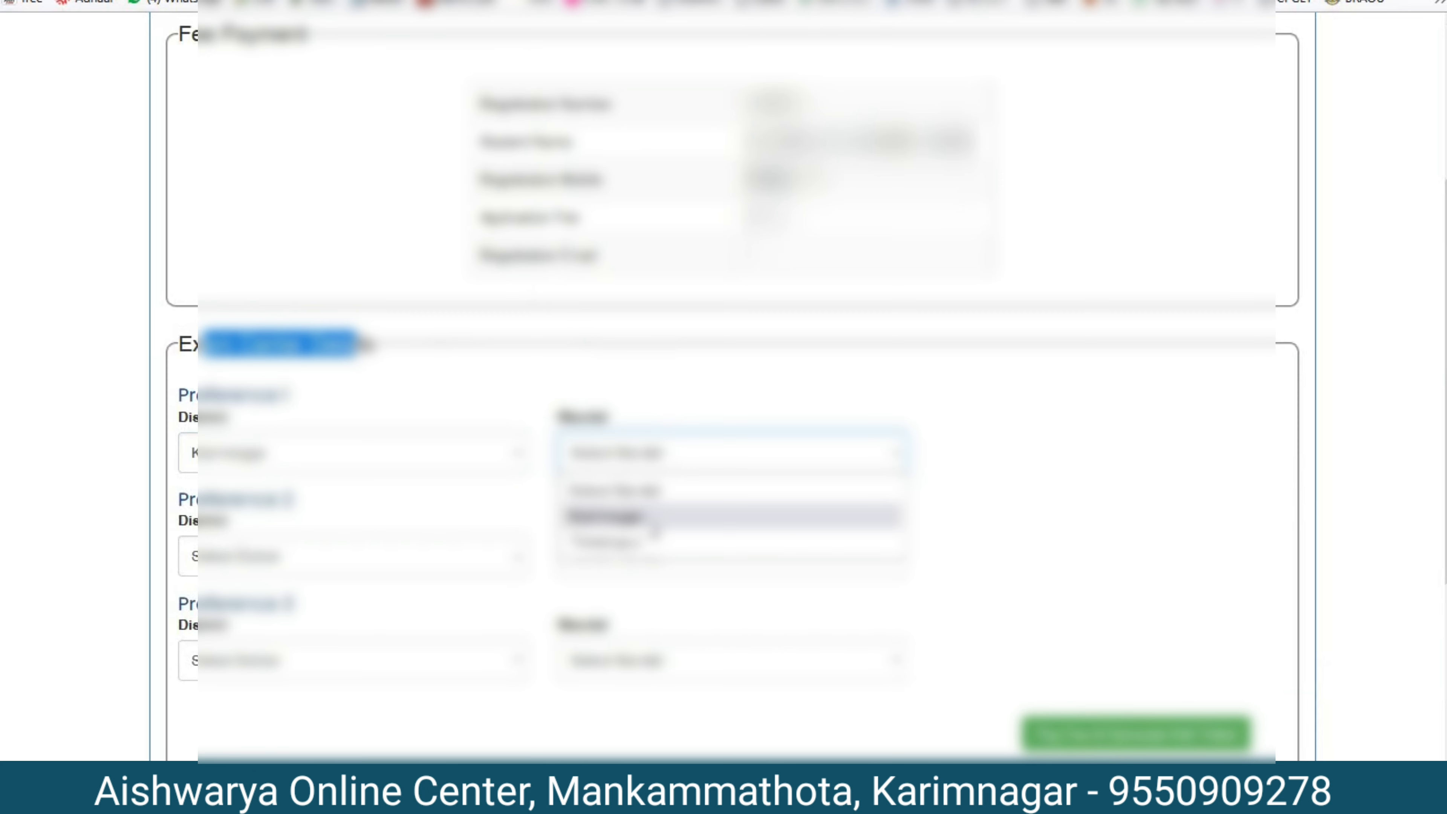
left_click(654, 528)
left_click(273, 557)
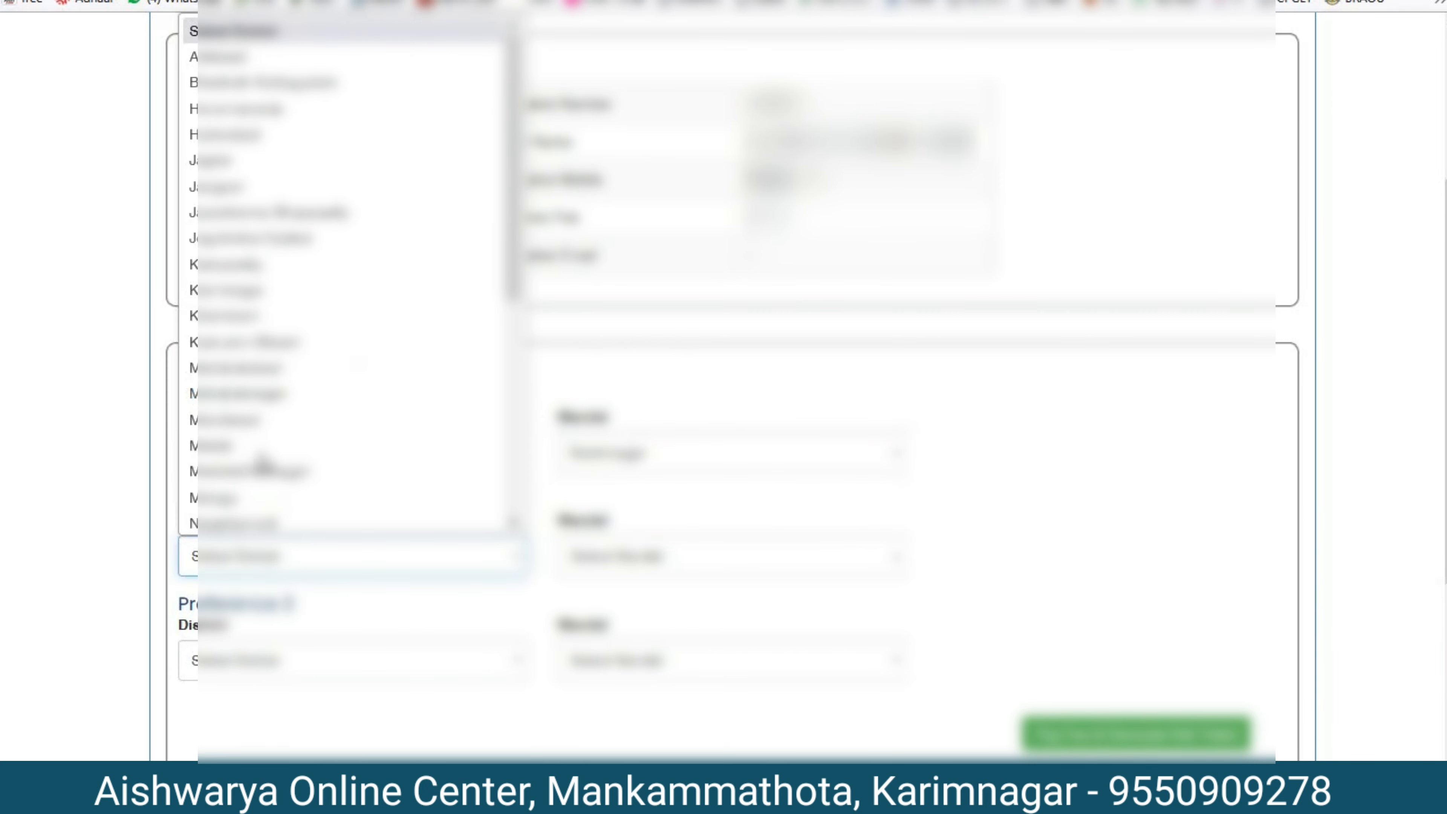
left_click(222, 290)
left_click(604, 562)
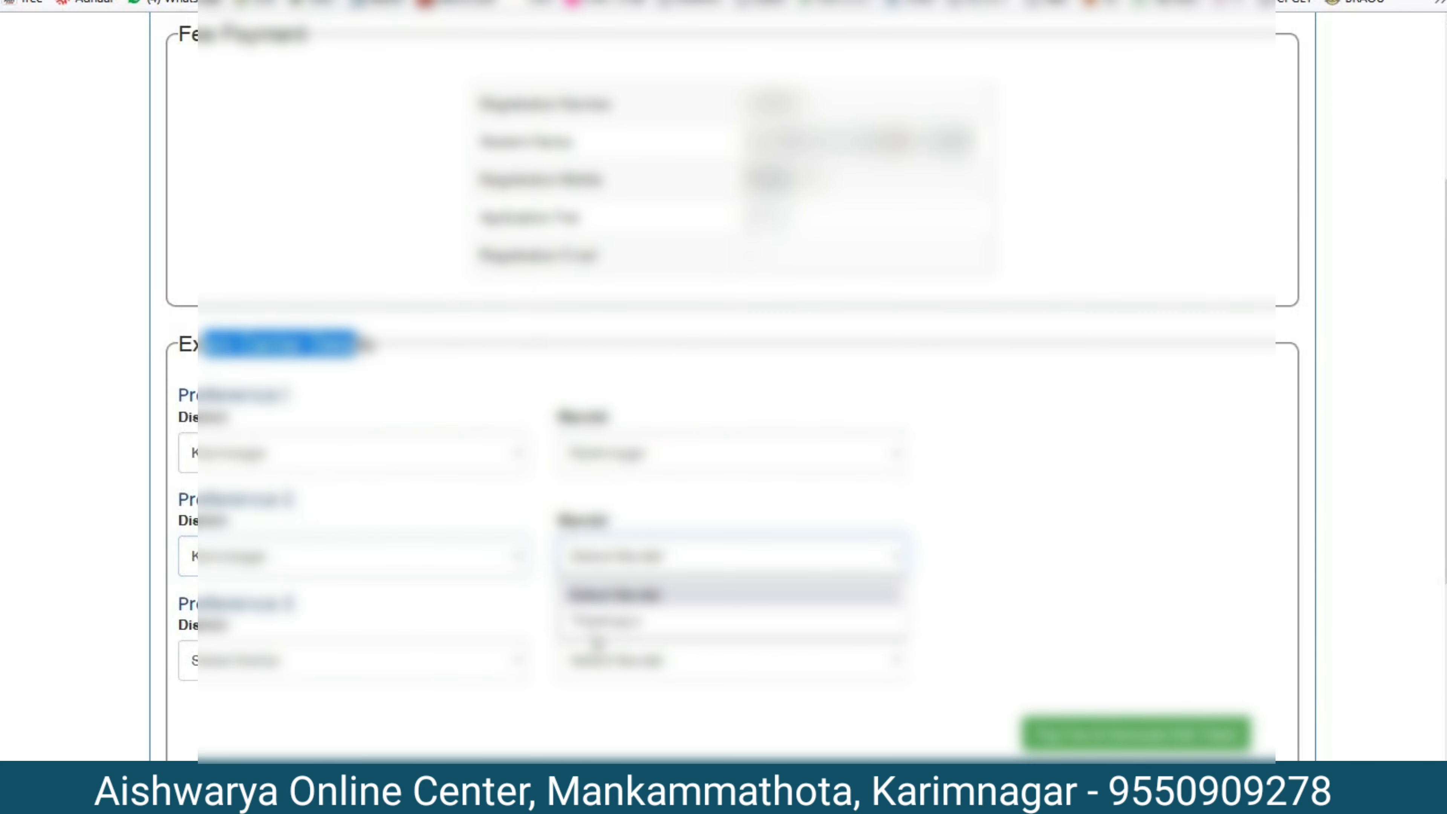
left_click(601, 622)
- Set preference 3 to Warangal district with a mandal and submit the preferences for confirmation
left_click(323, 661)
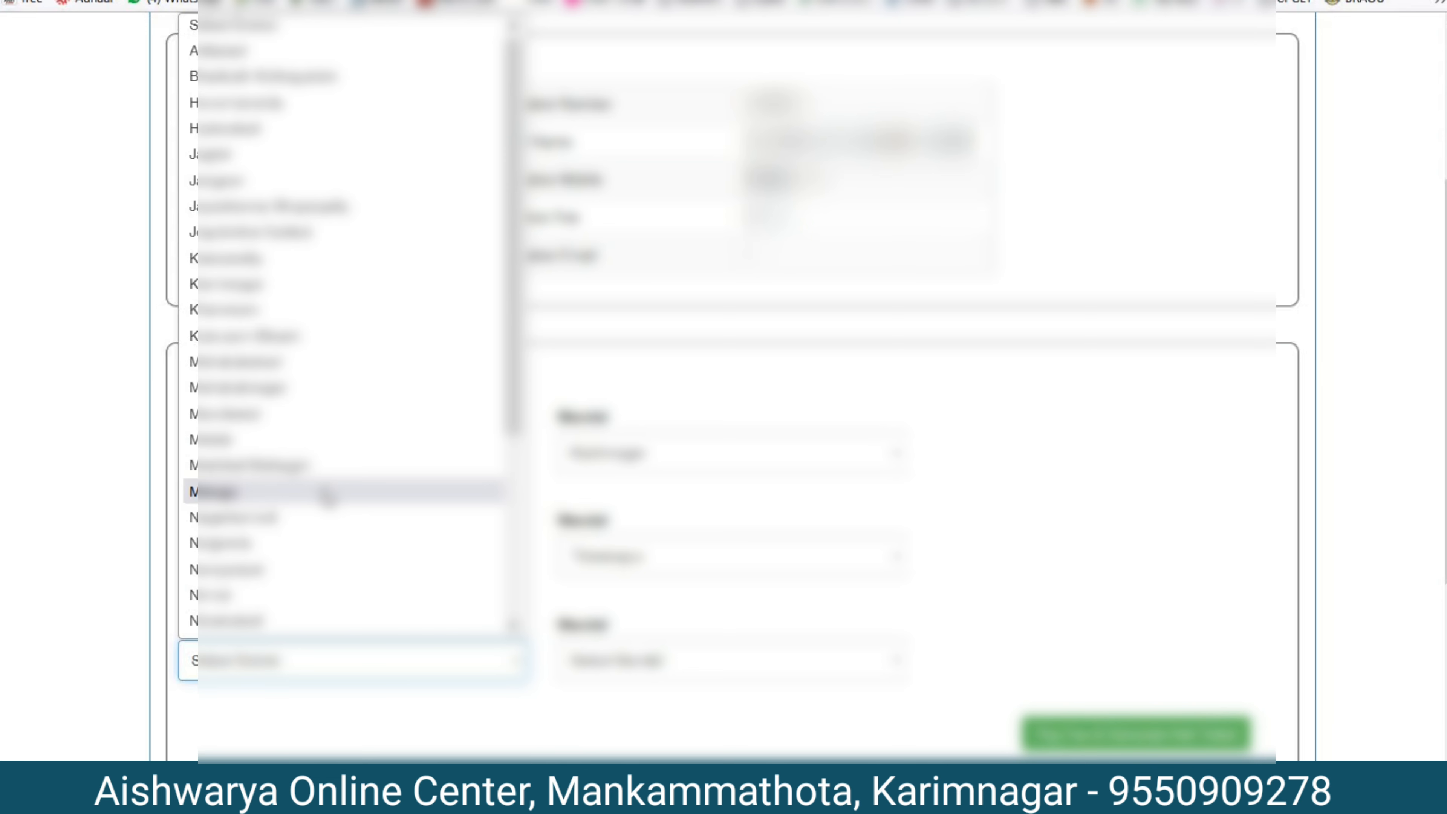
left_click_drag(515, 379, 519, 562)
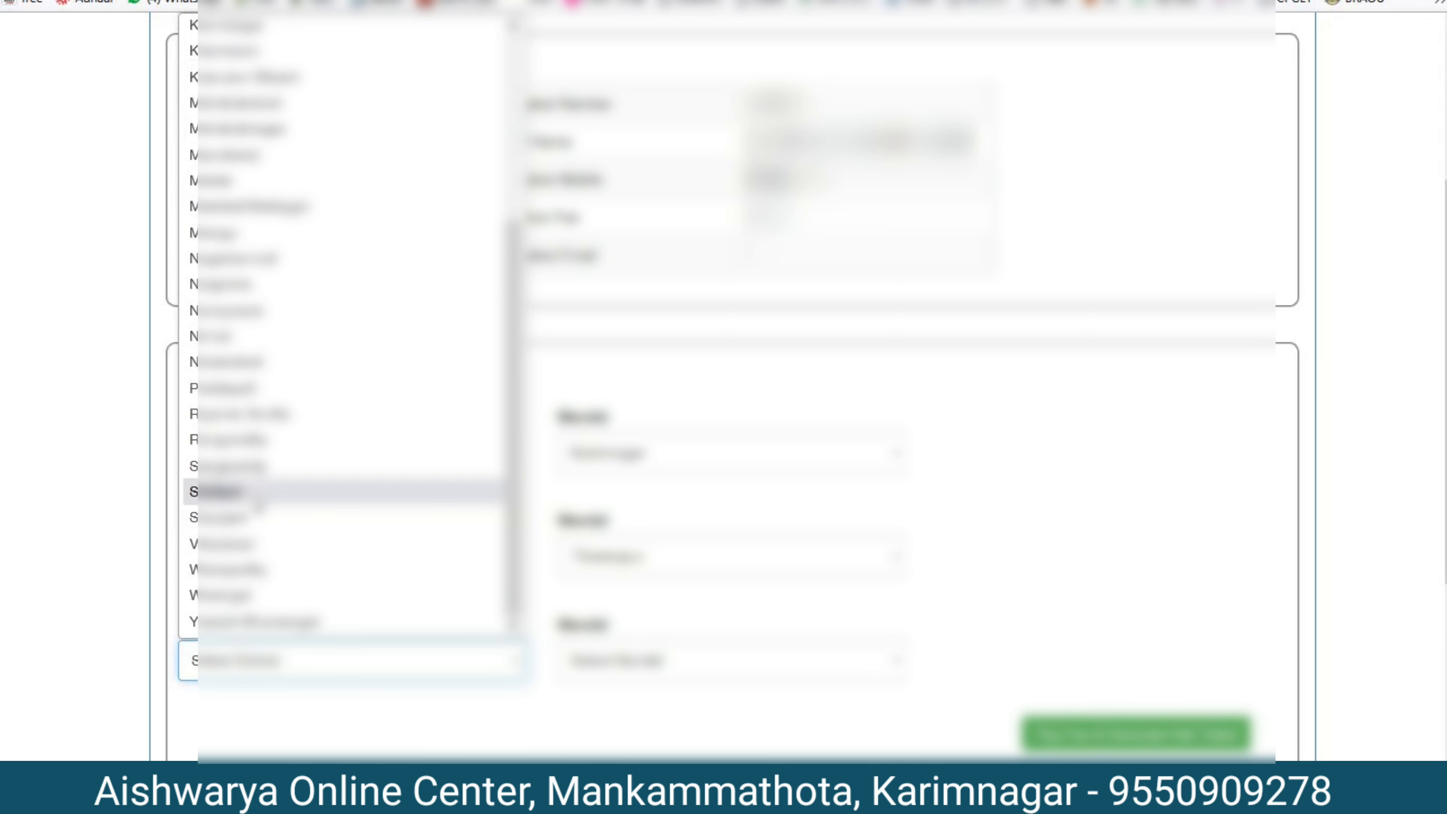
left_click(218, 599)
left_click(617, 649)
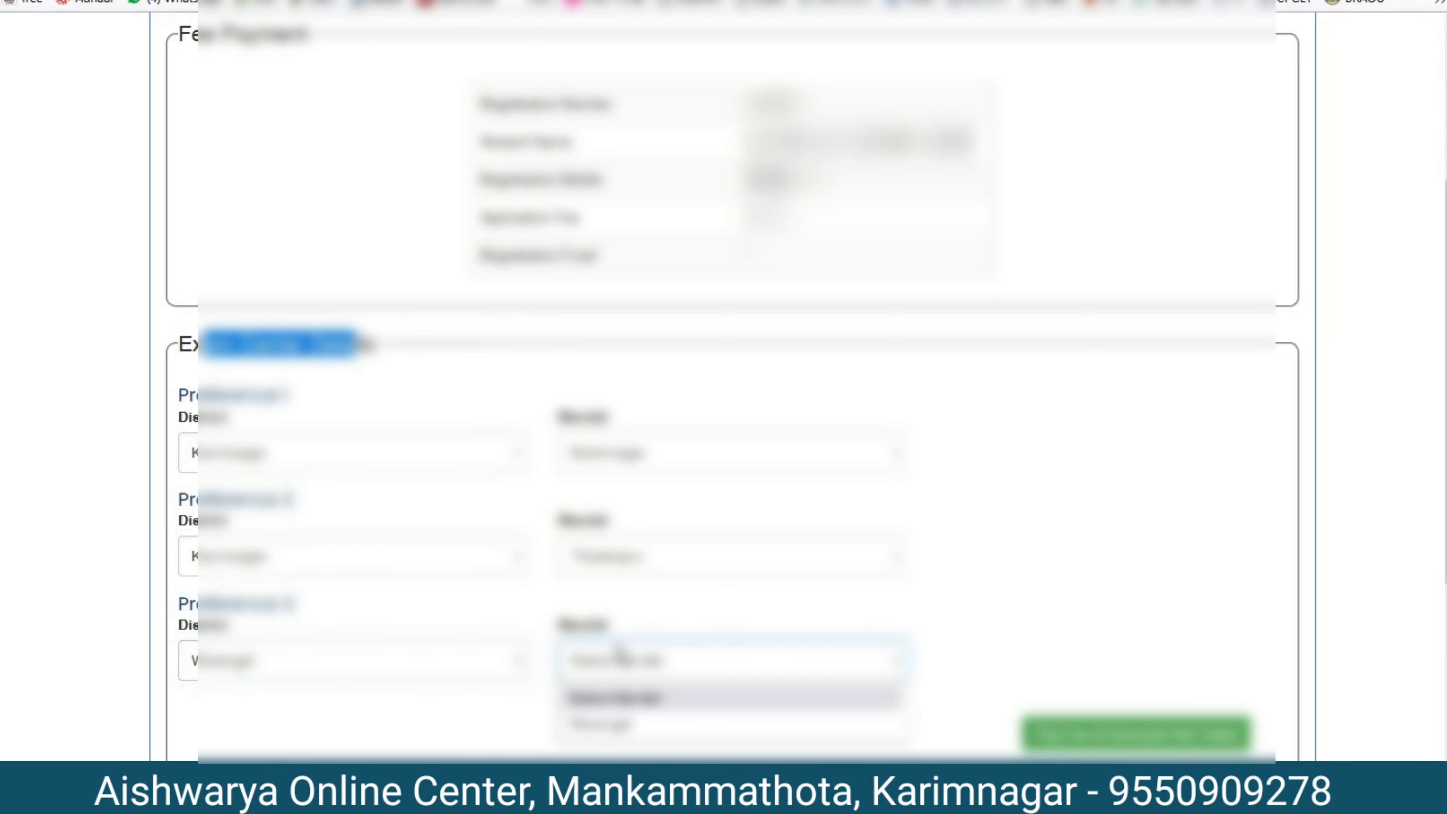
left_click(603, 747)
scroll(1018, 507, "down", 5)
left_click(1134, 468)
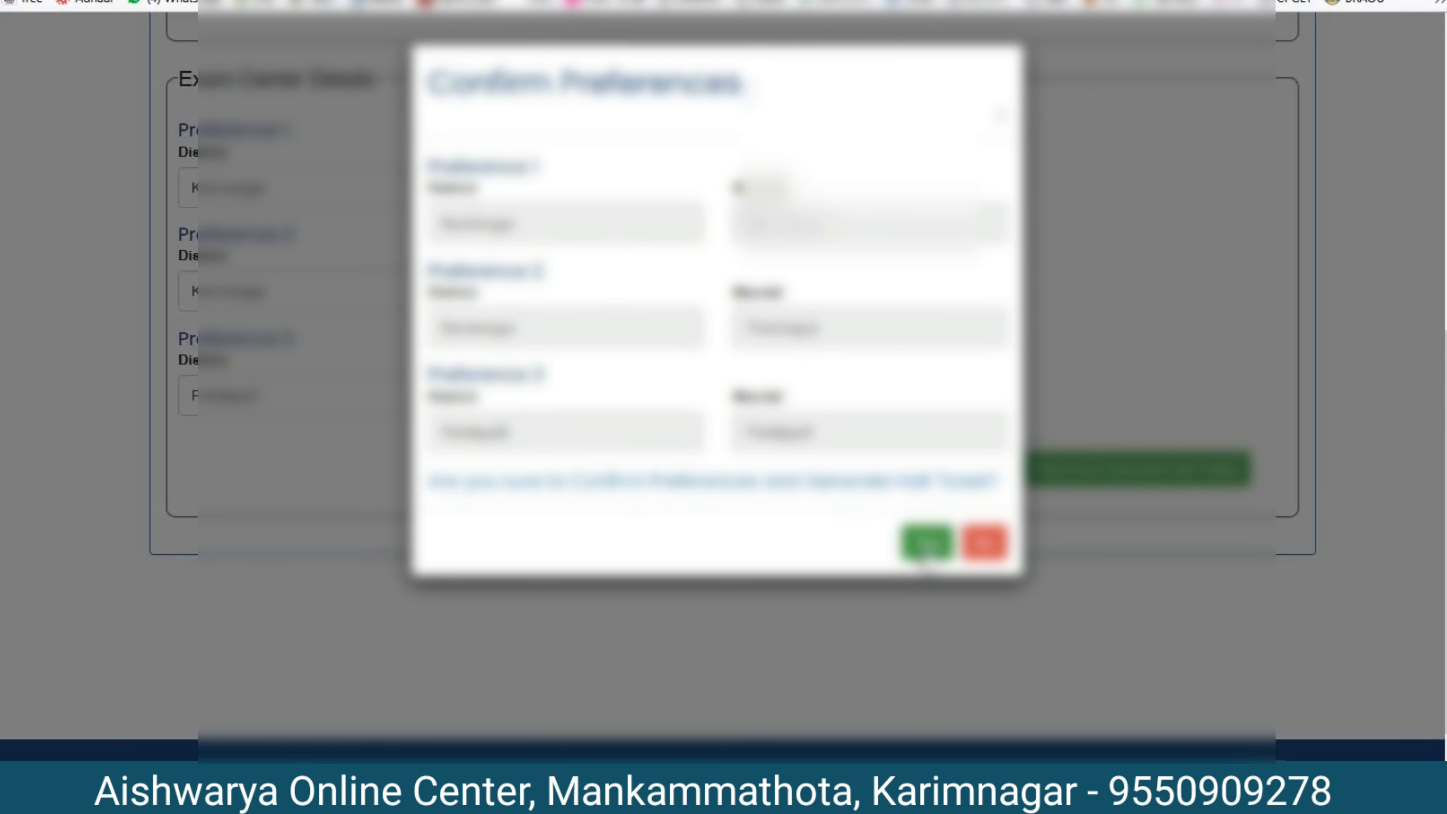
- Confirm the preferences, select the first payment gateway, agree to the terms and proceed to pay
left_click(905, 542)
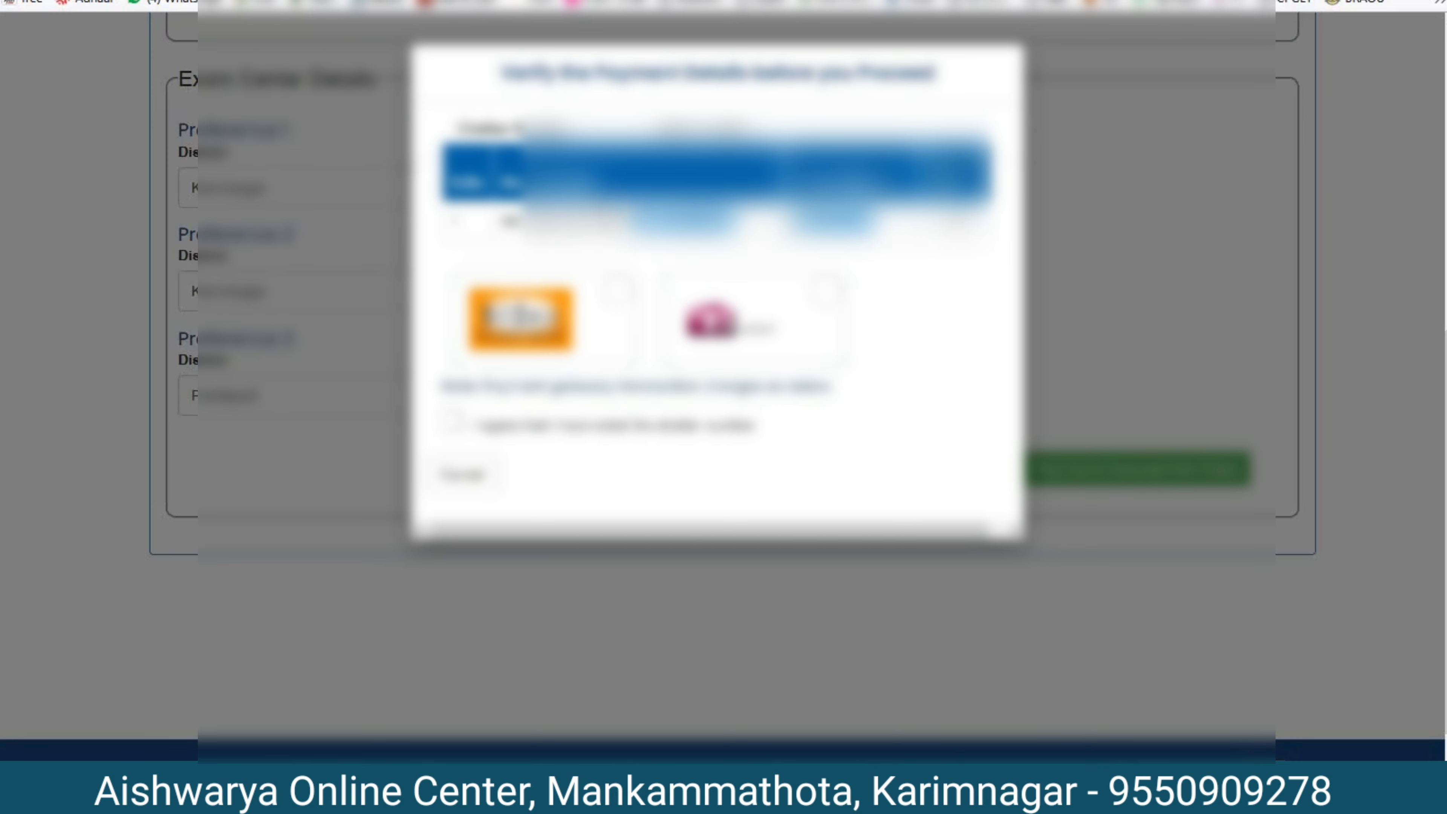
left_click(609, 295)
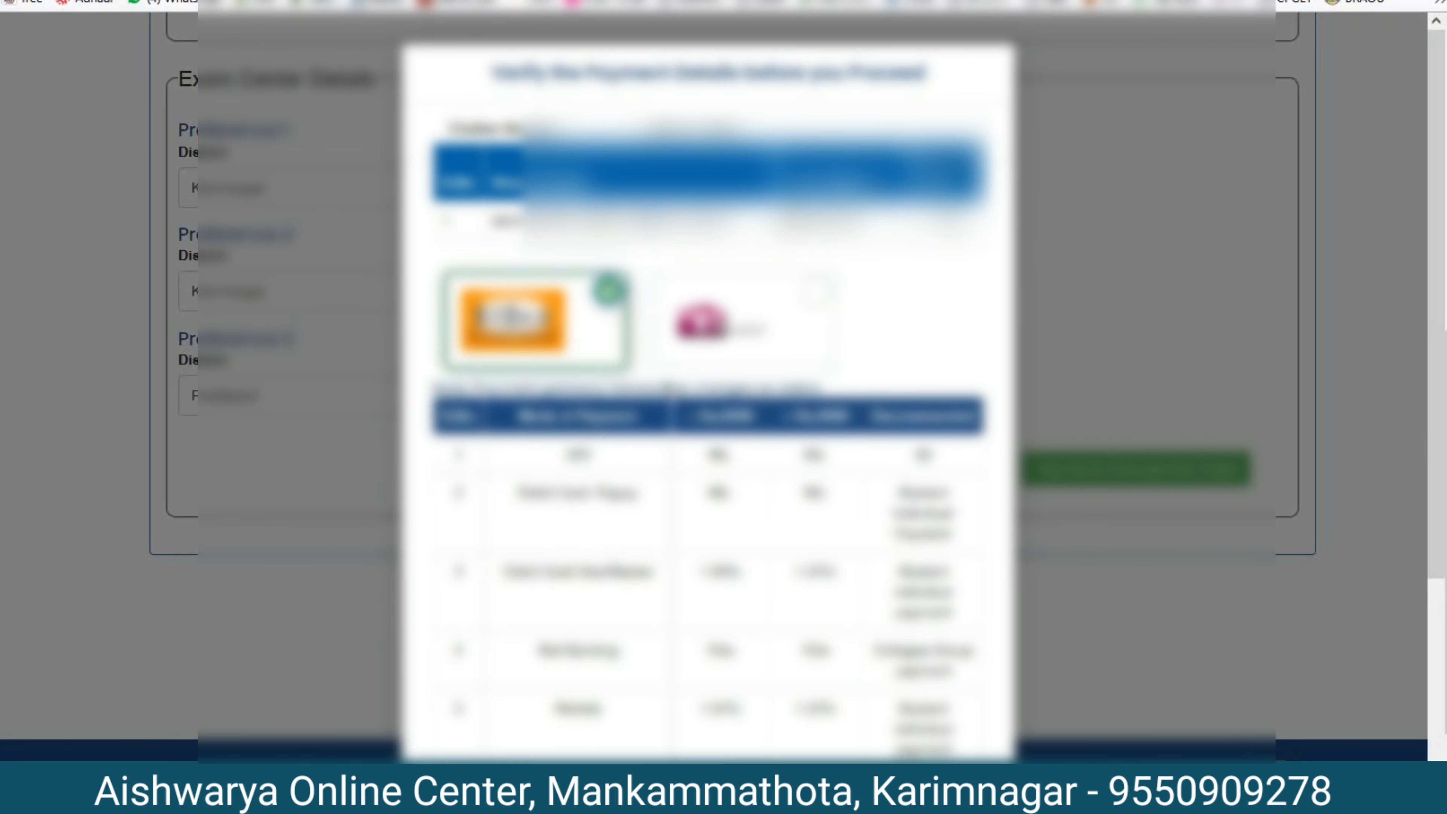
scroll(892, 478, "down", 4)
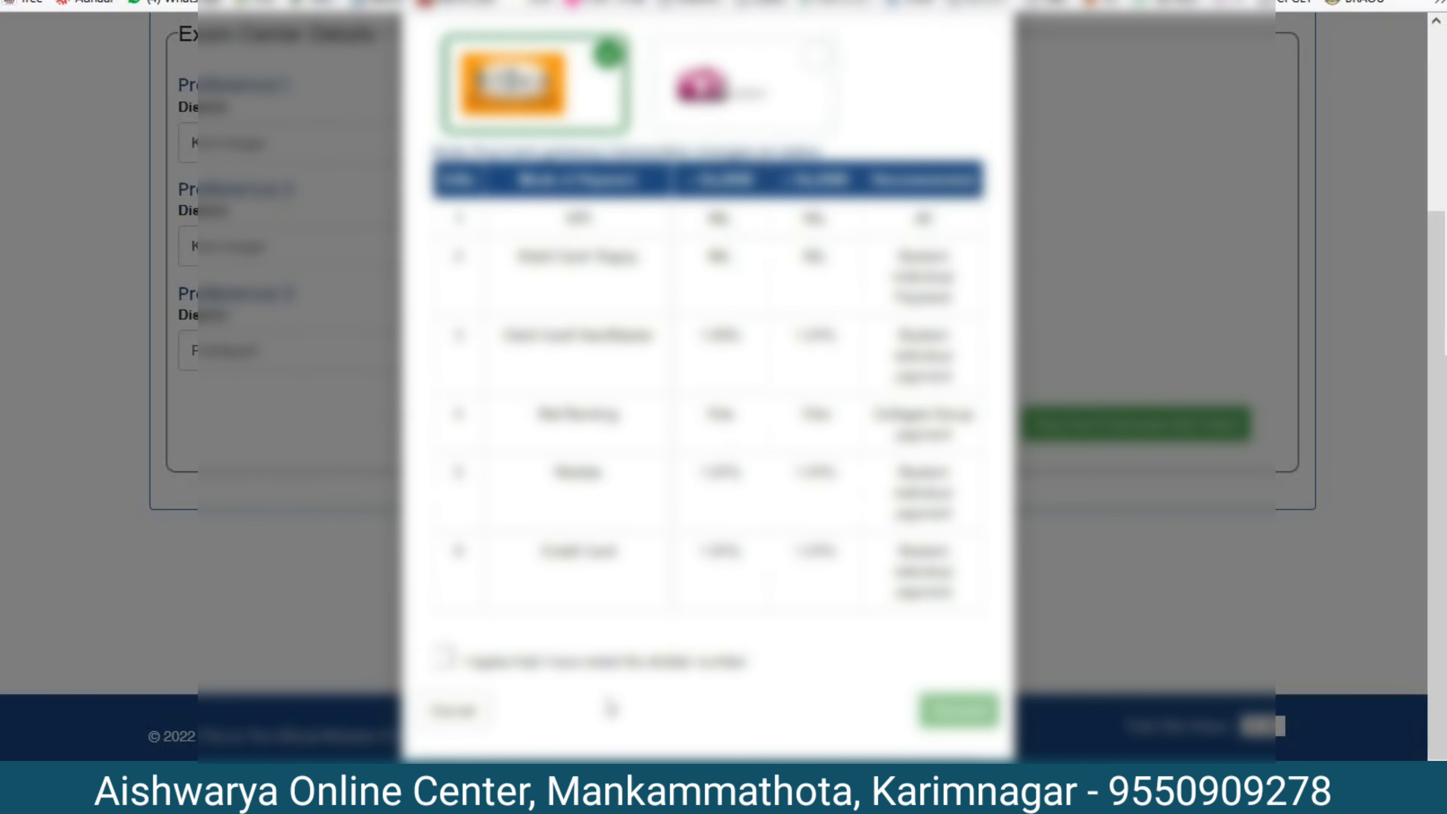
left_click(441, 658)
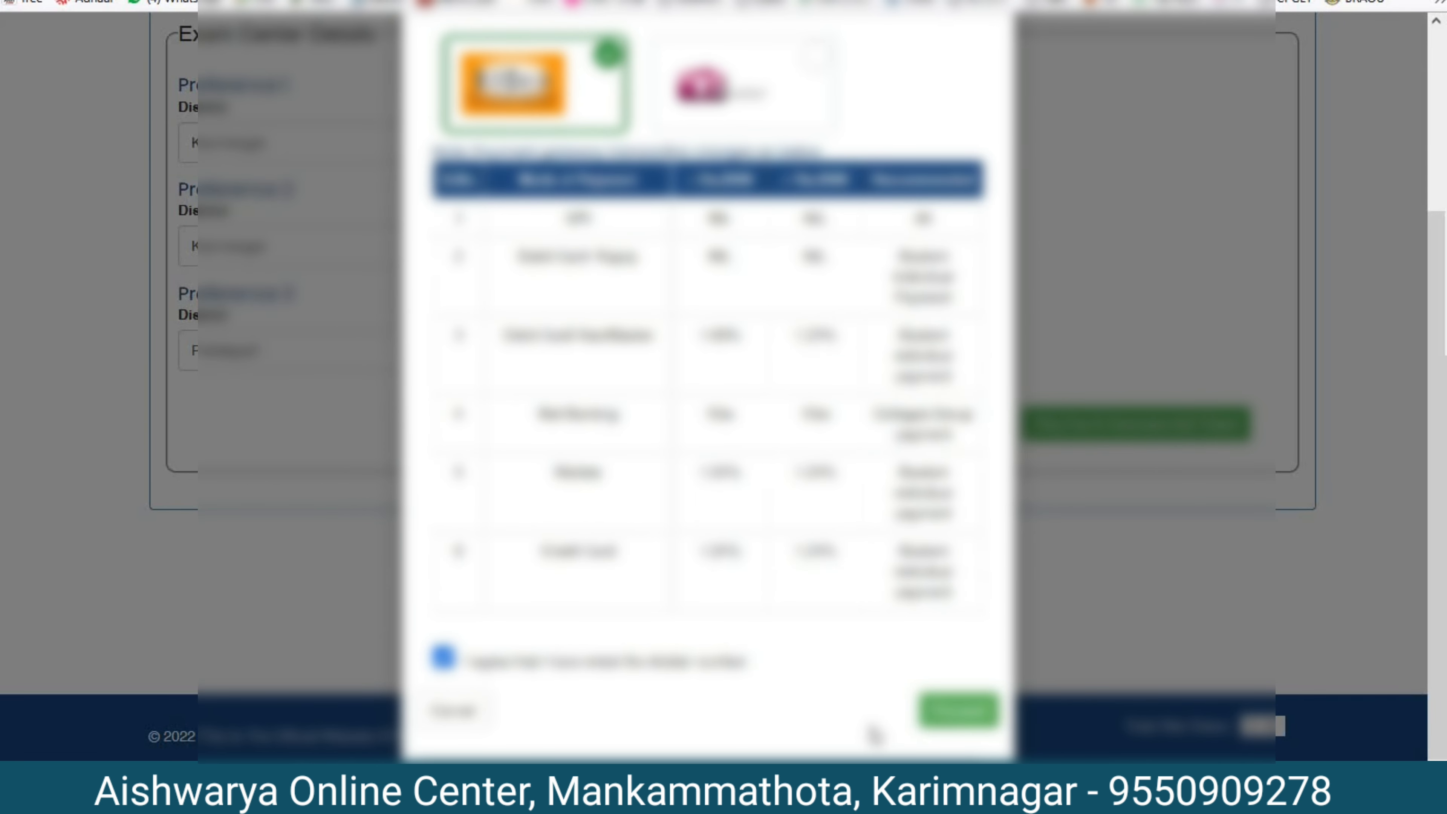
left_click(951, 719)
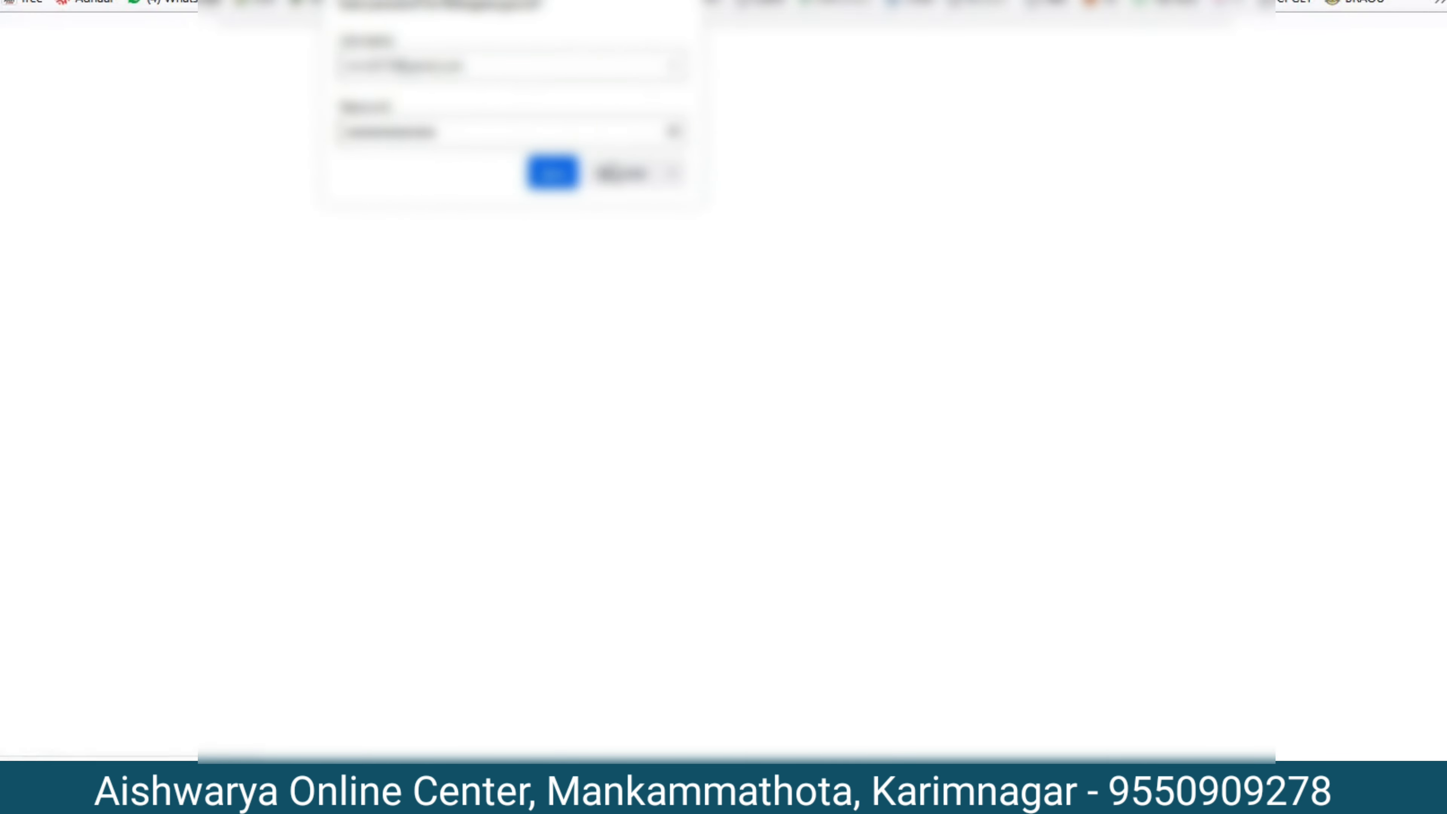
- Dismiss the login-saving prompt, choose Net Banking on BillDesk and browse the bank list
left_click(622, 176)
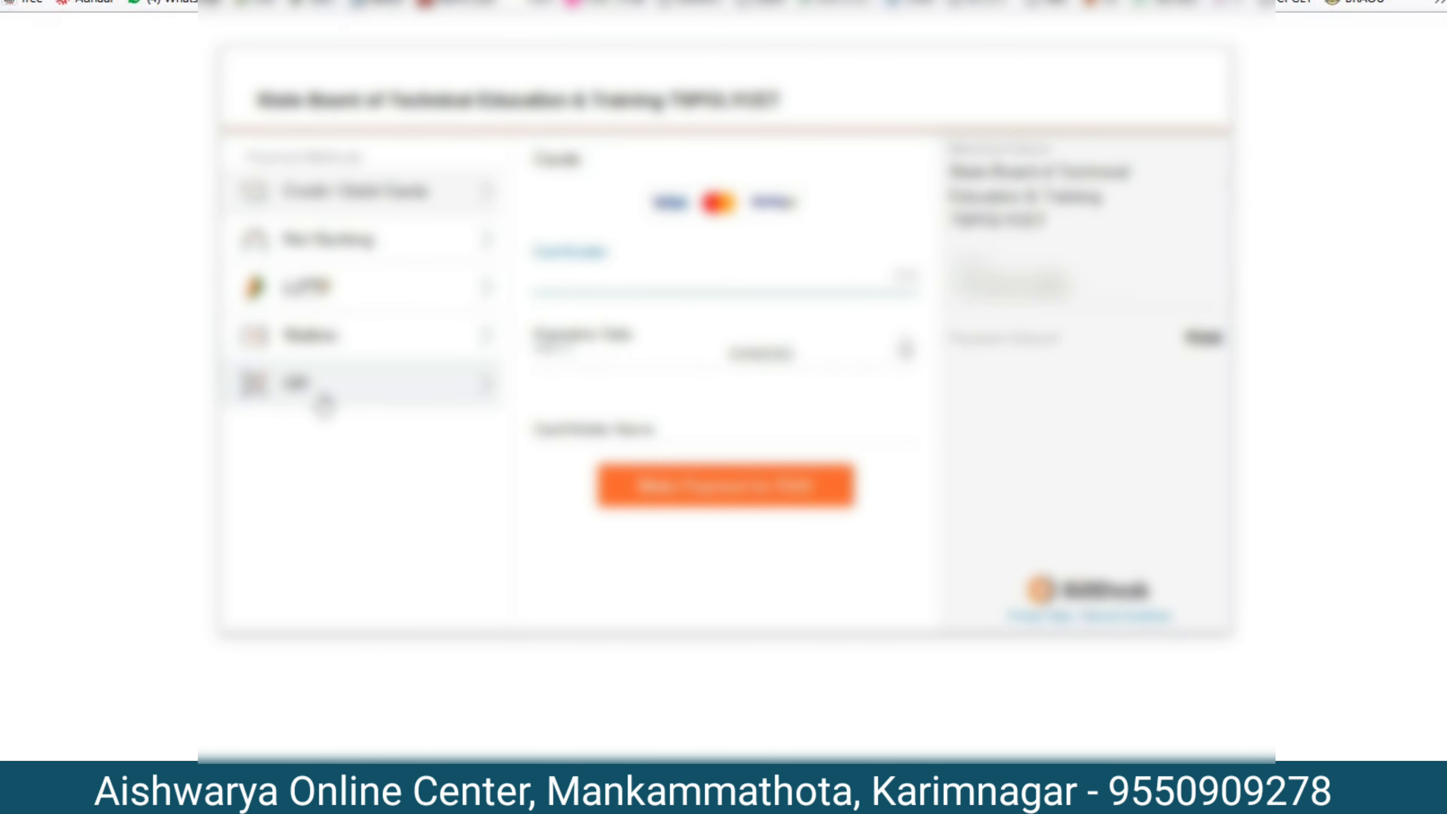
left_click(323, 402)
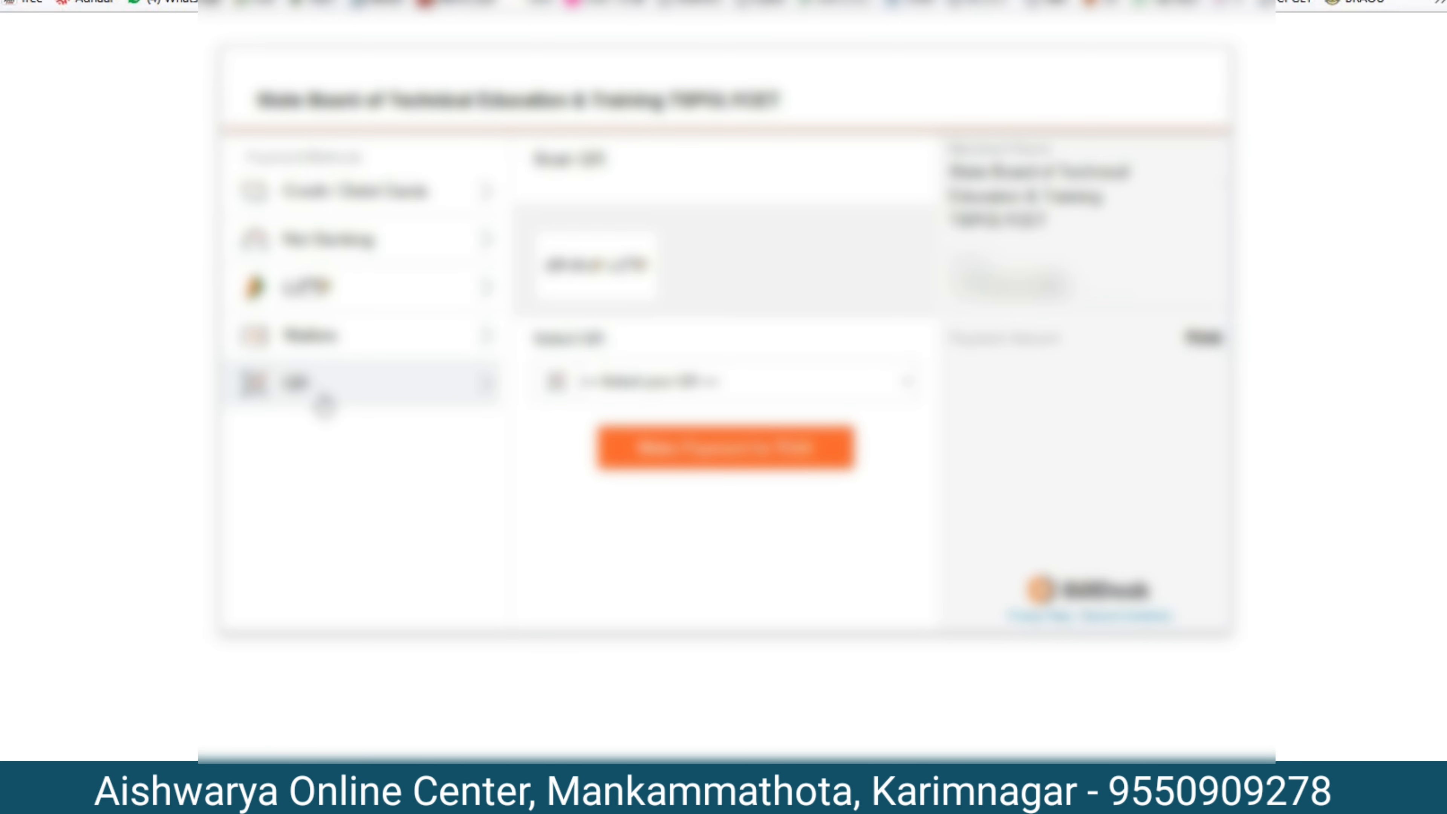
left_click(341, 247)
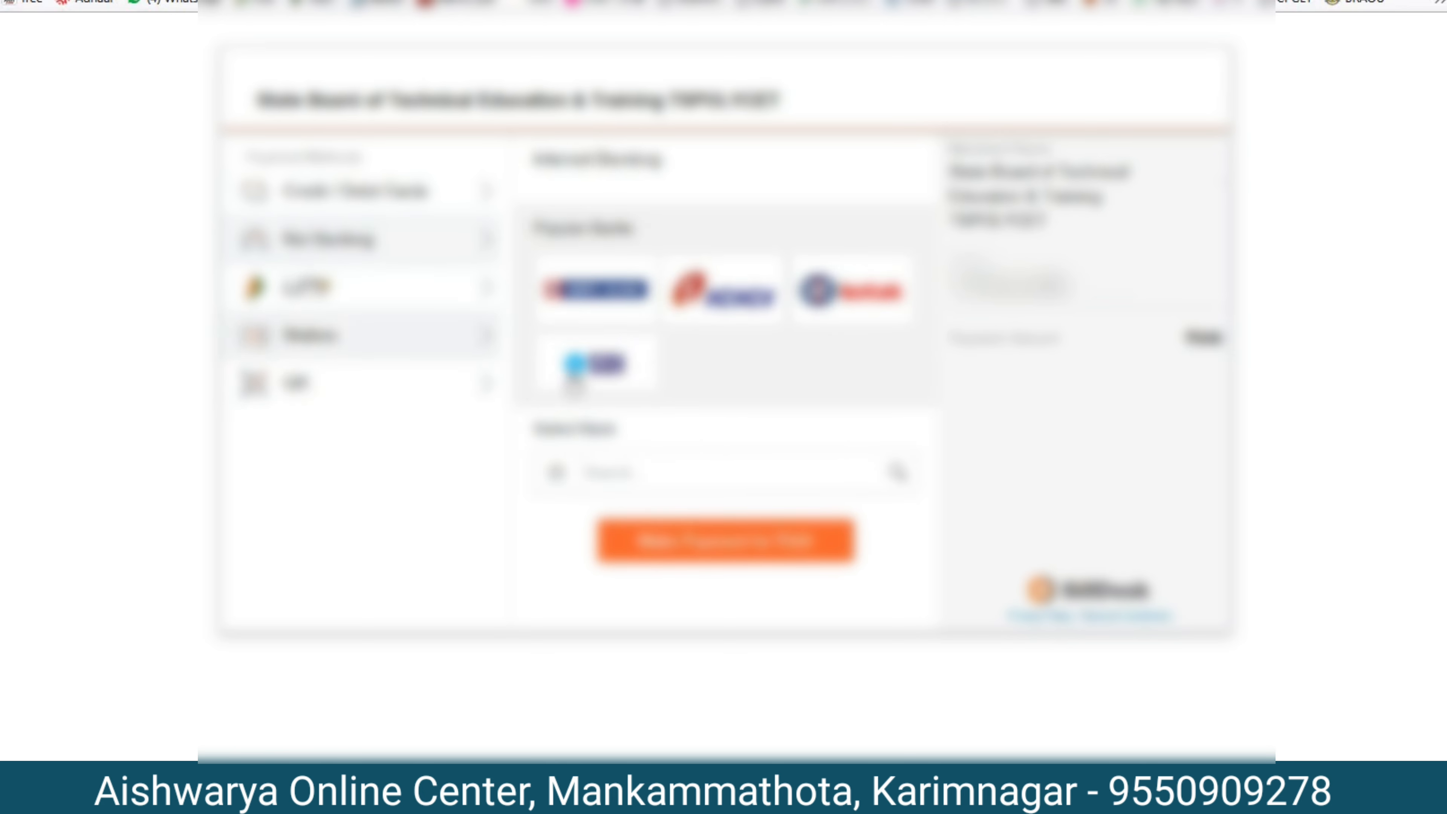
left_click(712, 472)
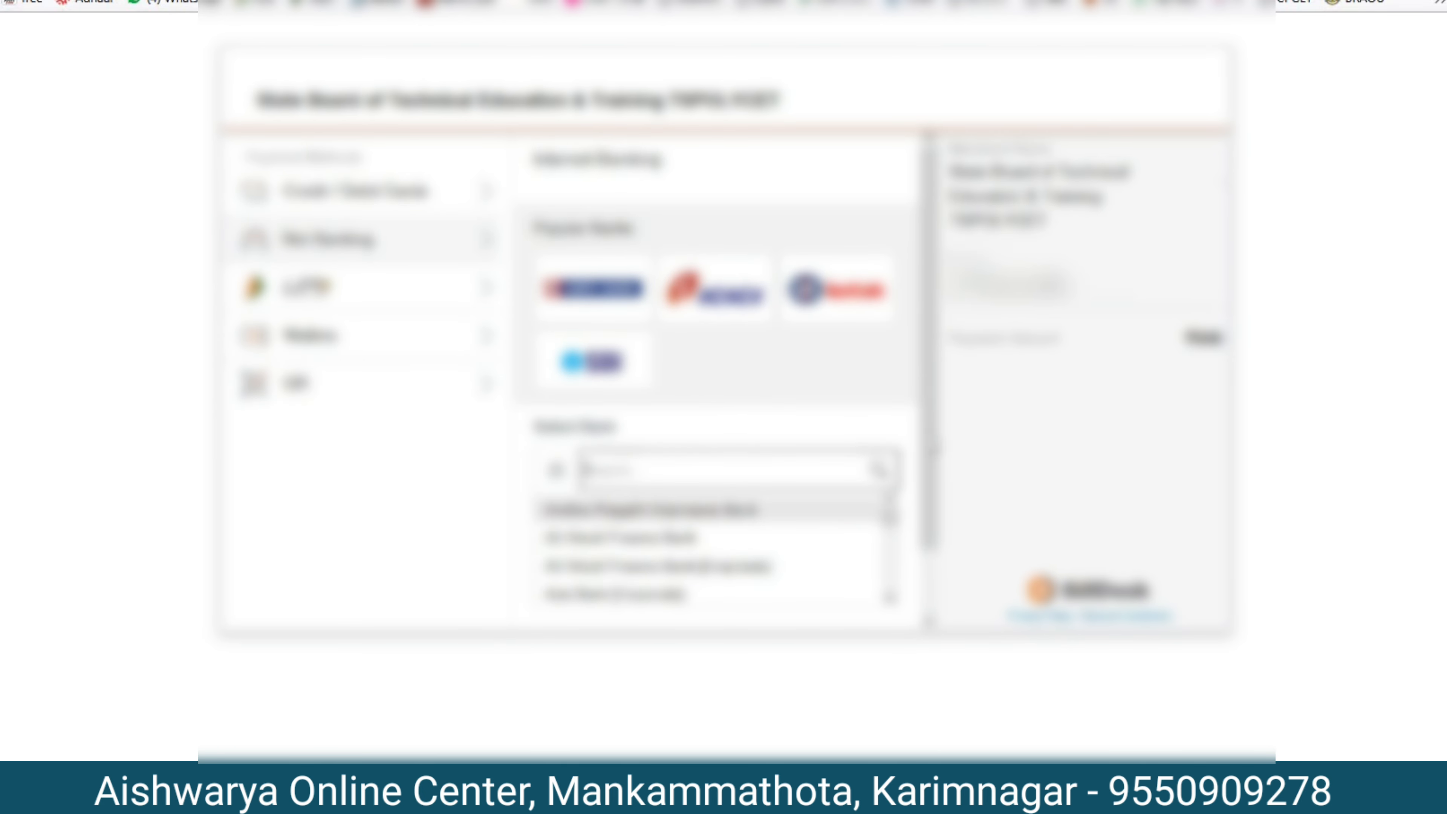
scroll(946, 410, "down", 2)
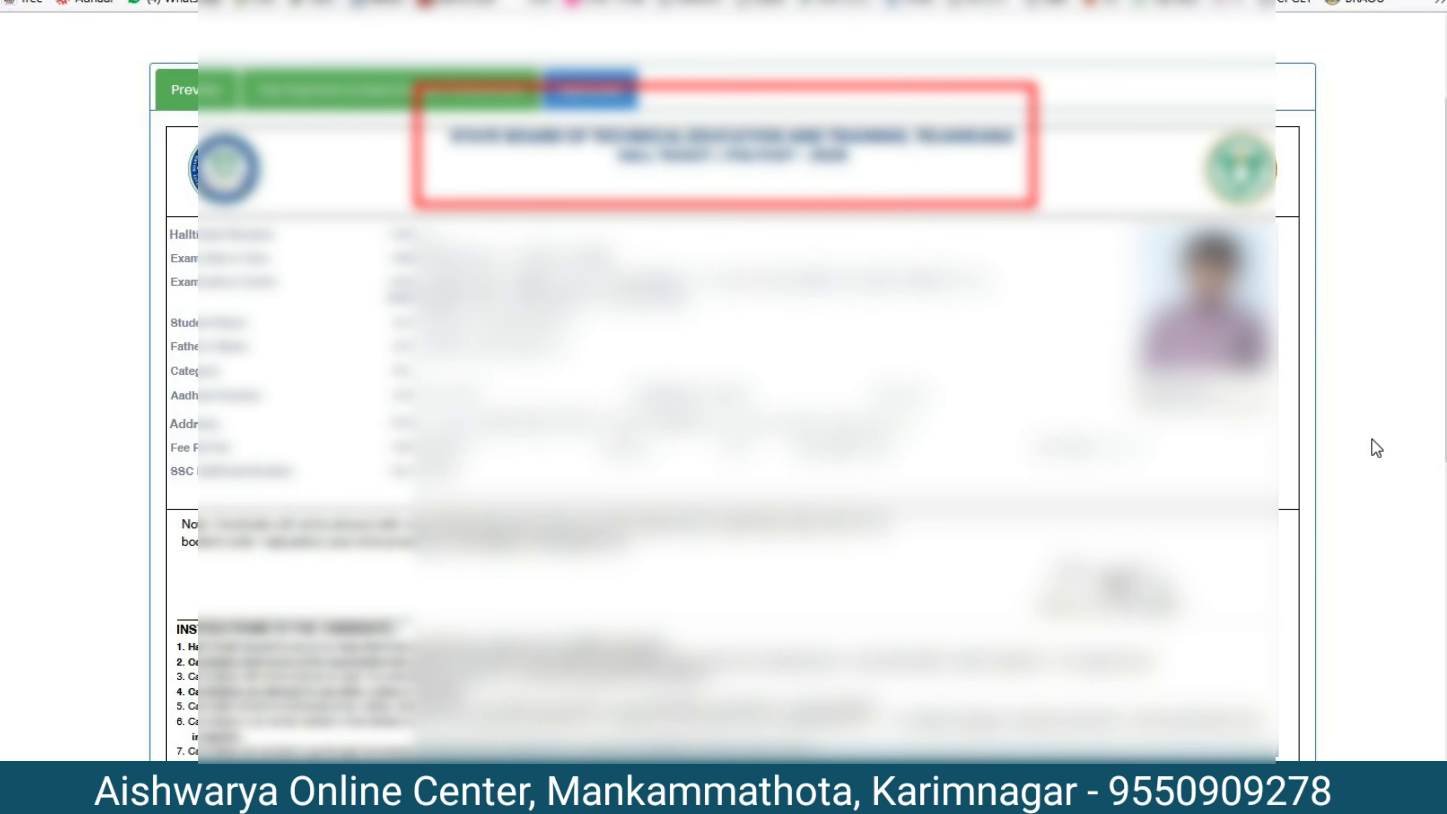
- Print the POLYCET 2025 hall ticket through the browser's print dialog
scroll(1377, 448, "down", 8)
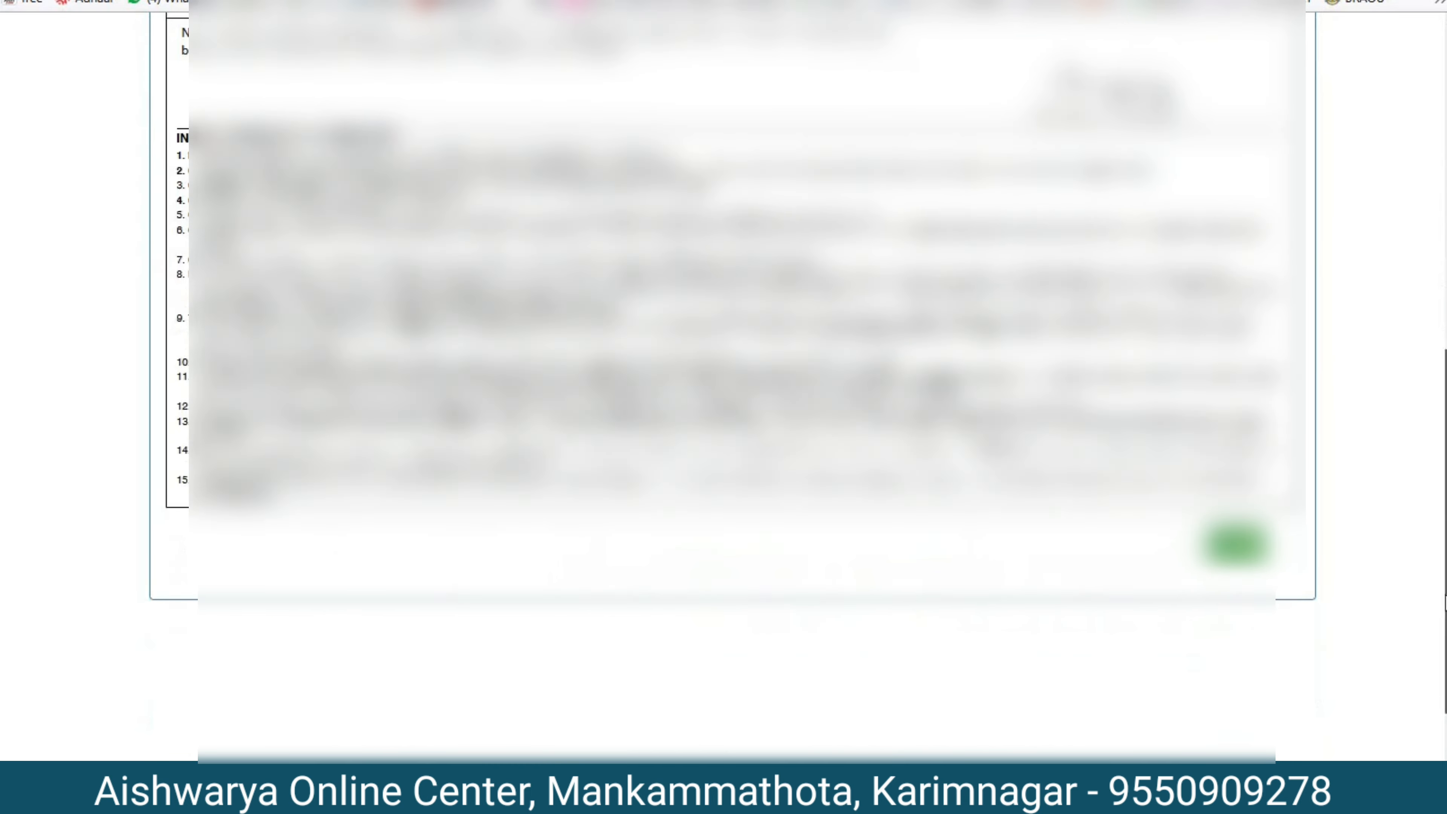
left_click(1235, 539)
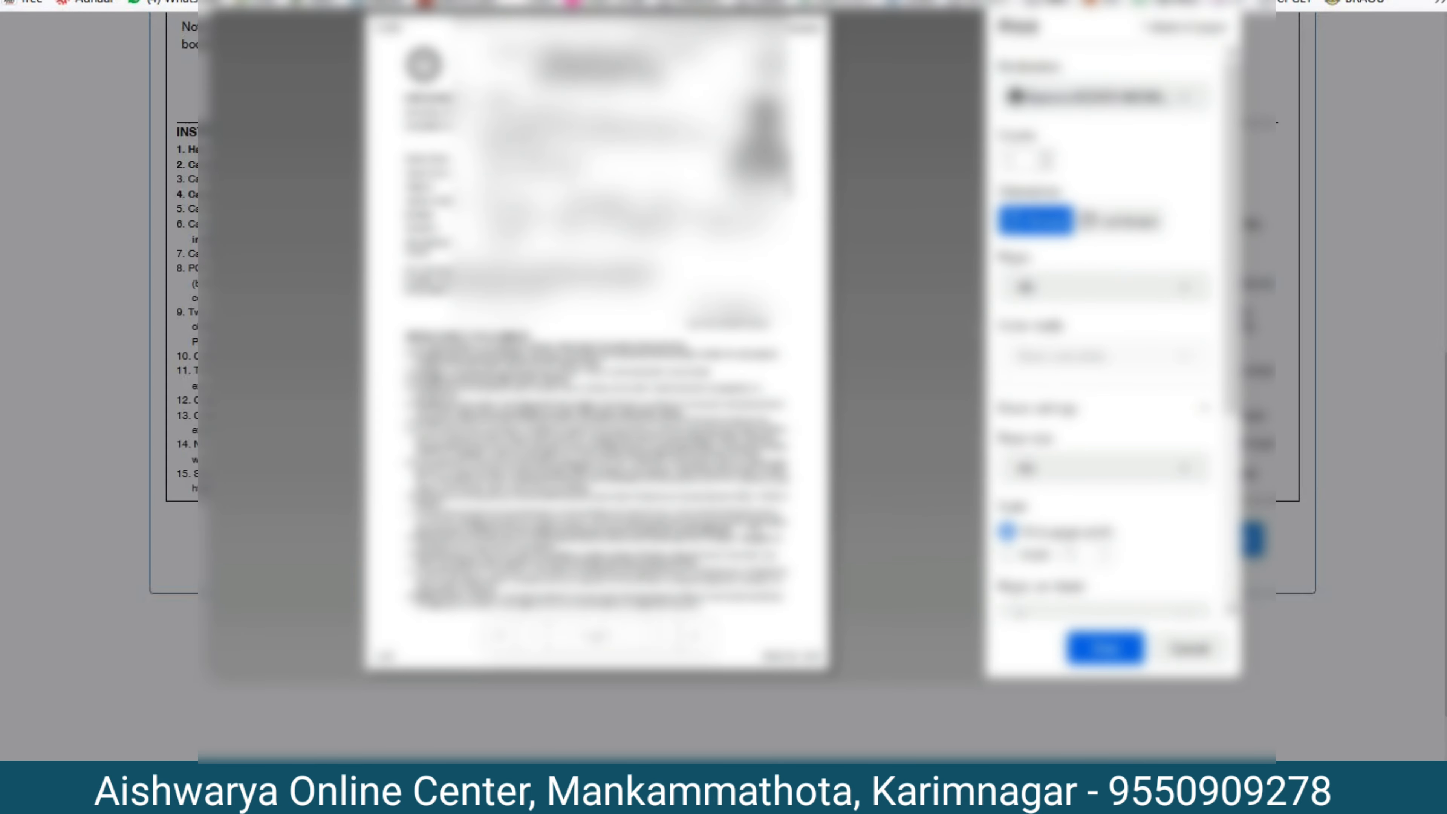
left_click(1105, 647)
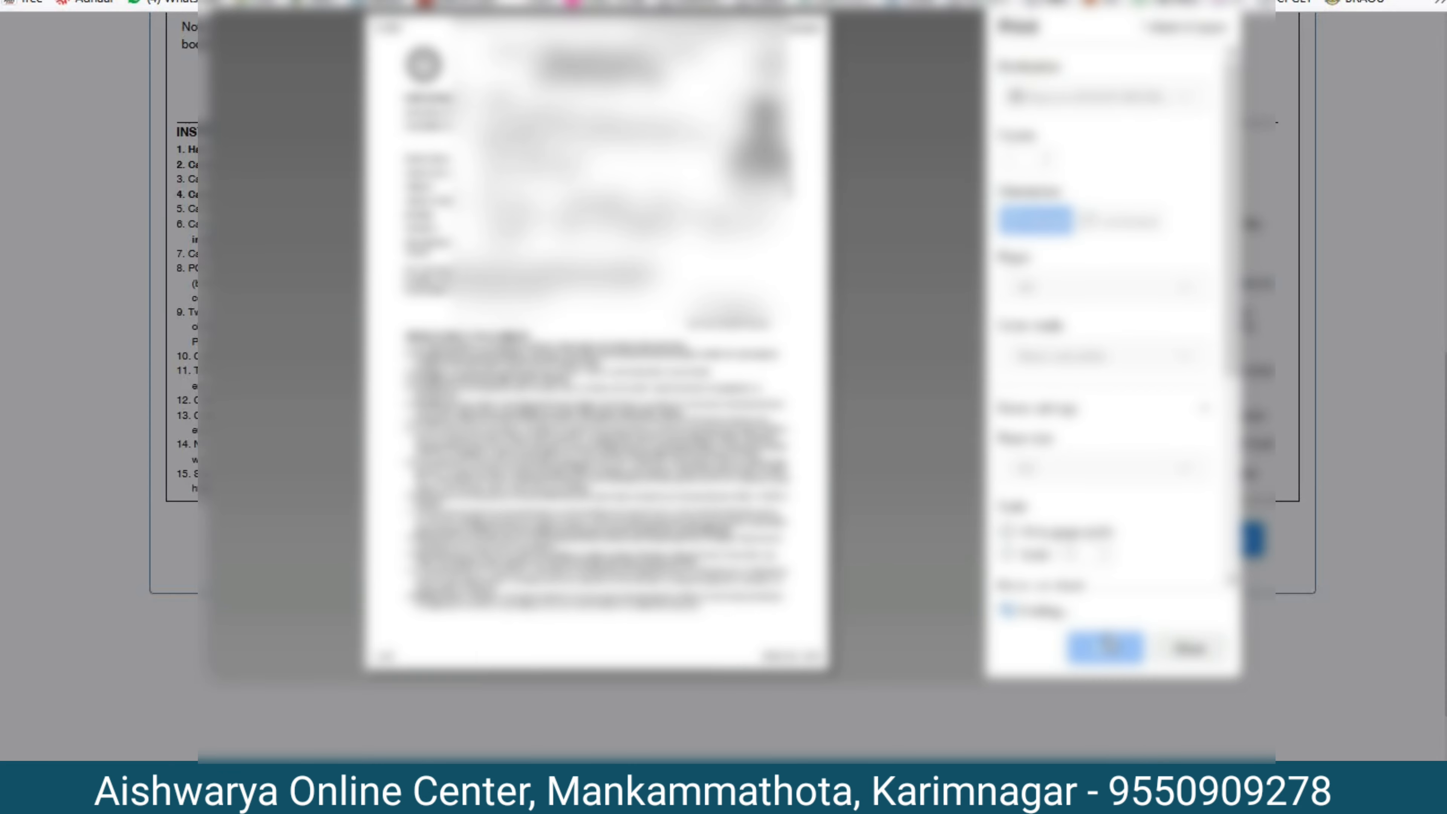